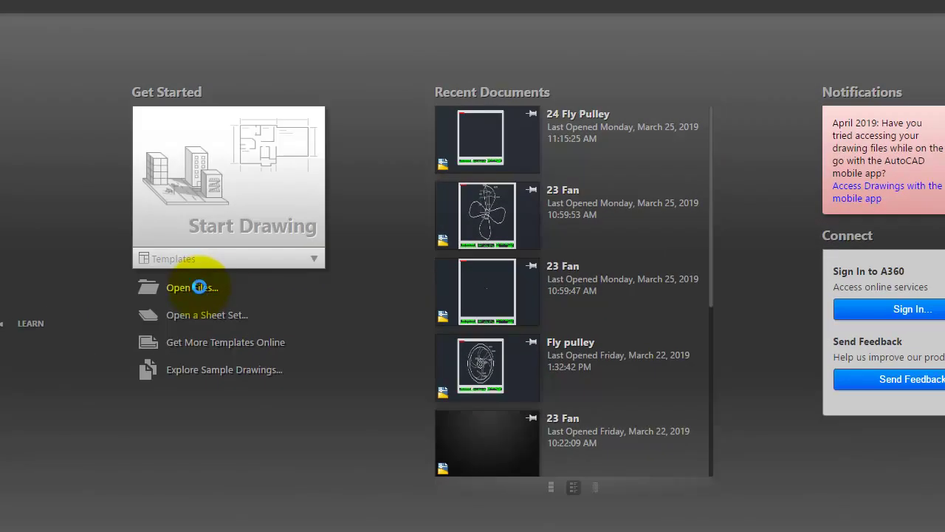
Browse to the Teacher-Student Common network drive and open the drawing 02 Line1.dwg.
left_click(199, 287)
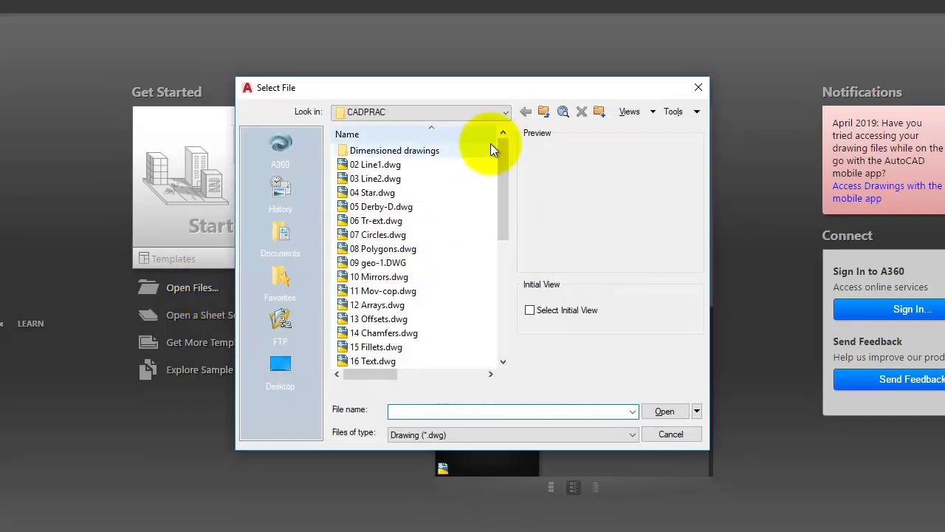
left_click(505, 111)
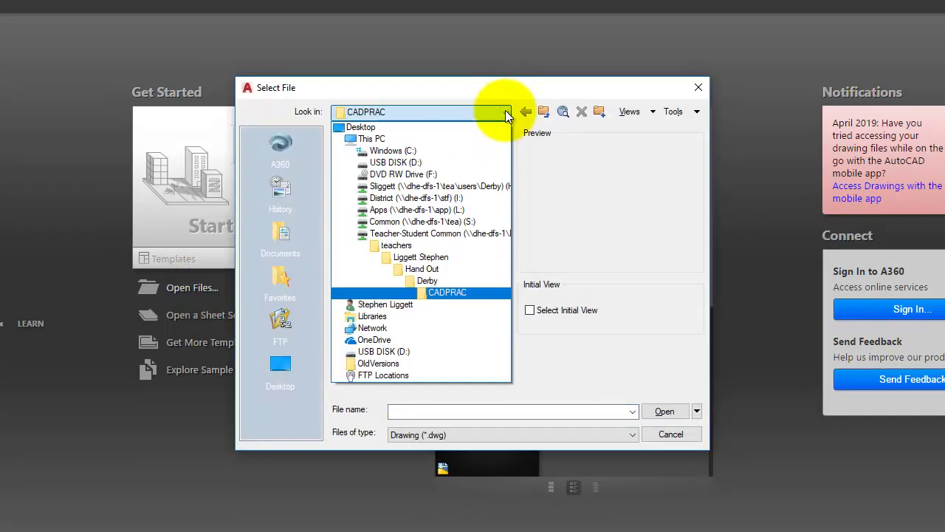
left_click(453, 233)
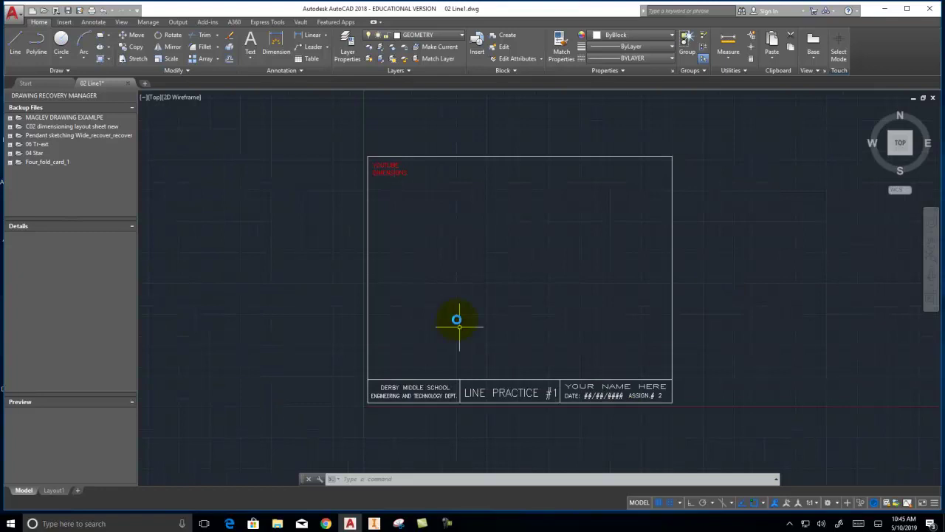
Draw a 1-unit square from point 4,4 with the Line tool, plus a 0.25-unit square inside its lower-left corner.
scroll(500, 282, "up", 2)
scroll(500, 282, "down", 2)
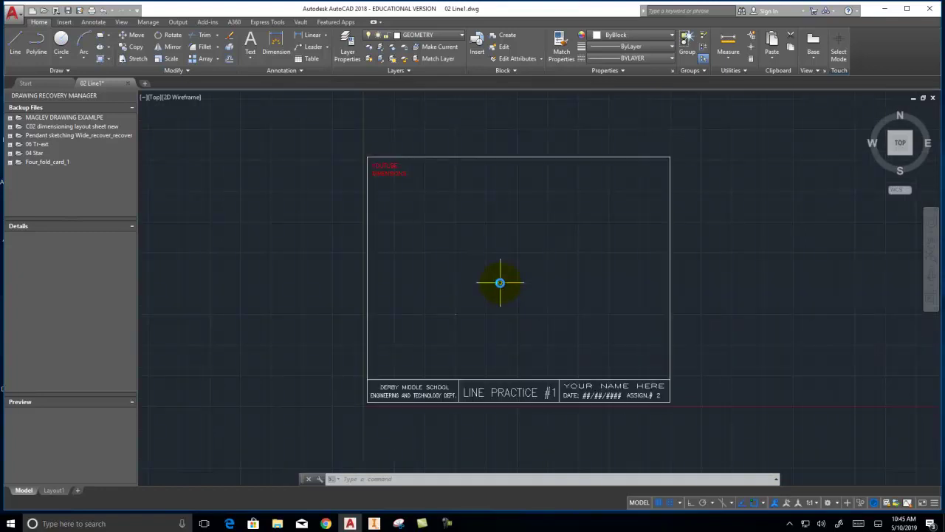
scroll(500, 282, "up", 2)
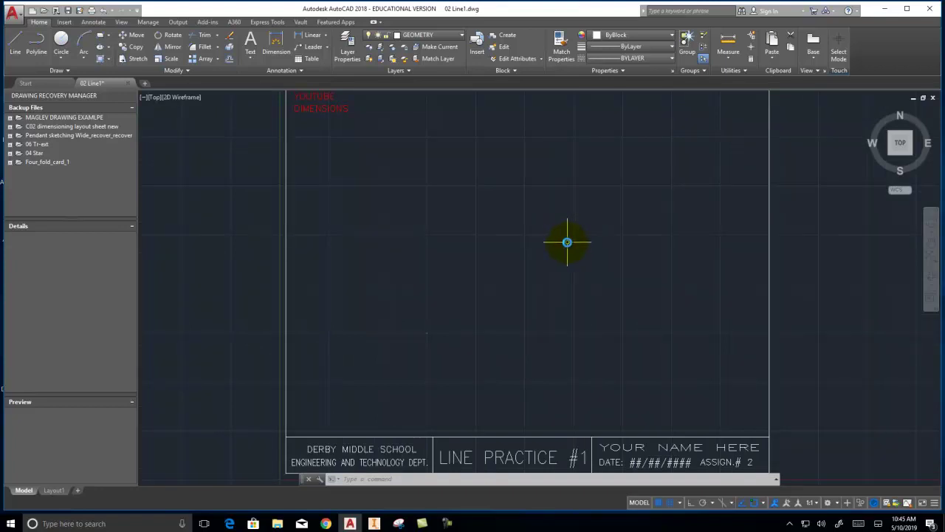
left_click(16, 43)
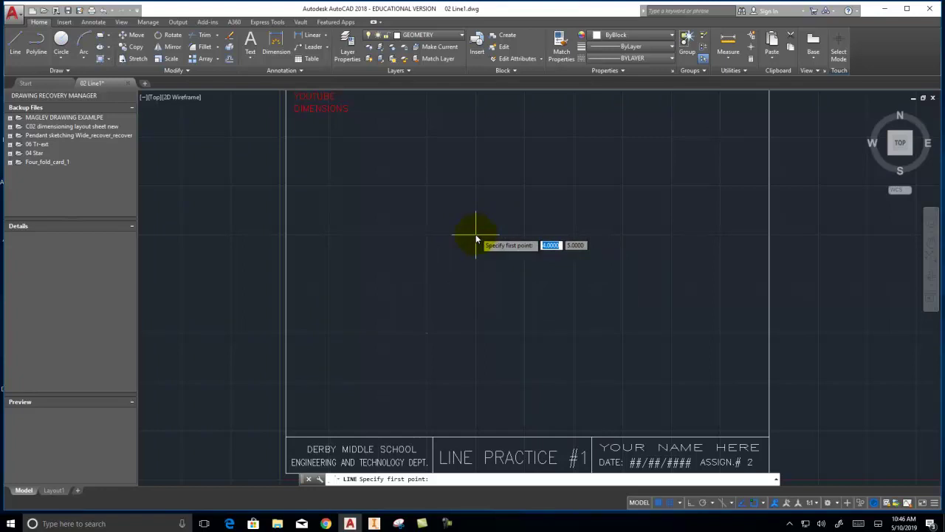
left_click(477, 284)
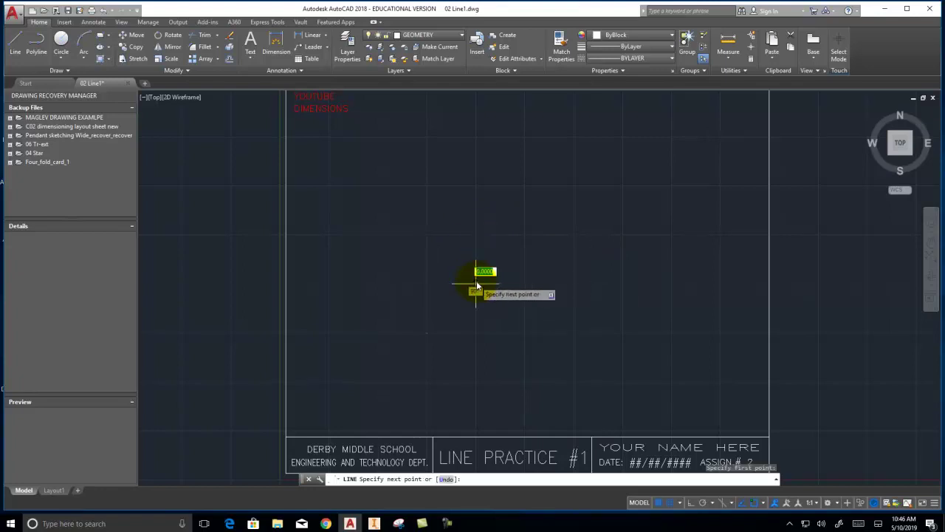
left_click(524, 283)
left_click(523, 235)
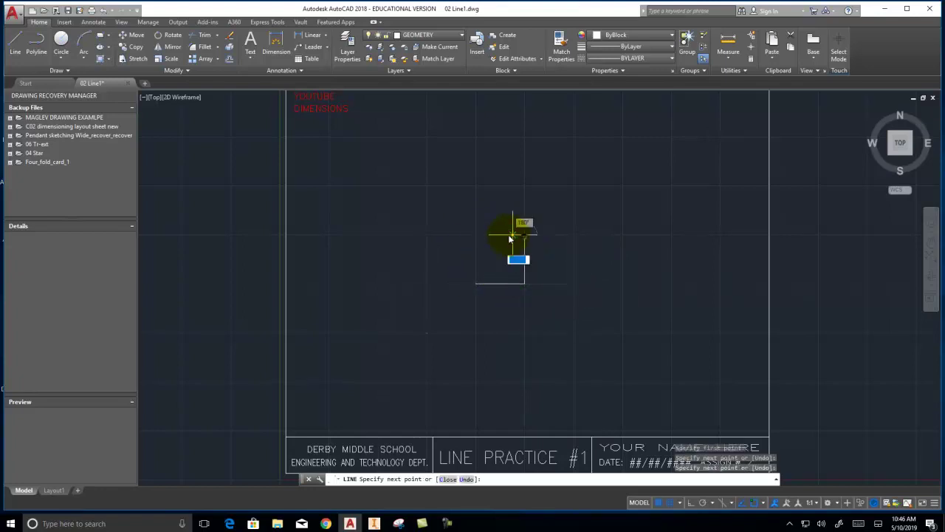
left_click(476, 235)
left_click(476, 283)
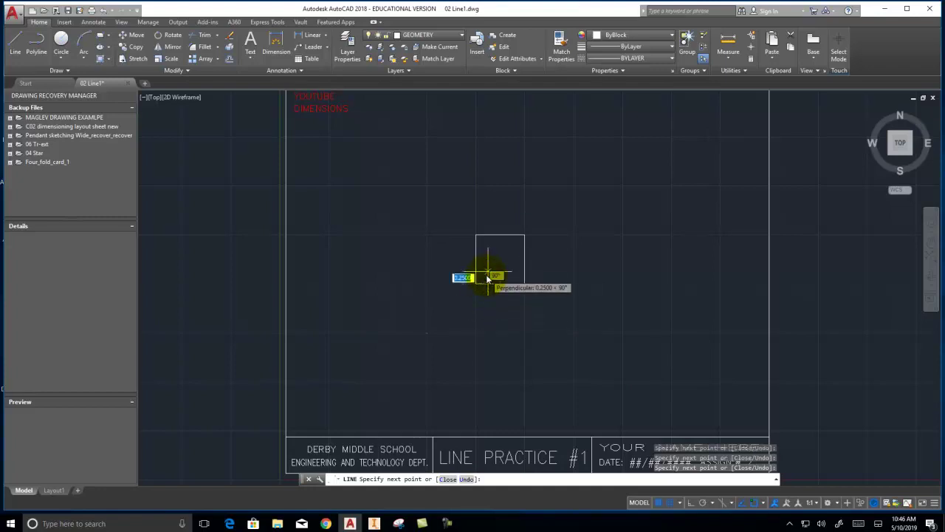
right_click(591, 302)
left_click(605, 300)
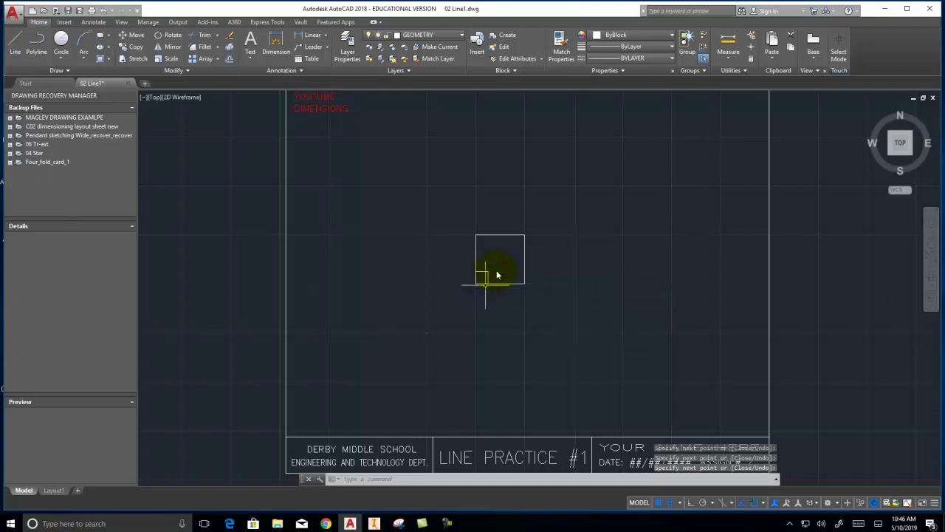
Select both squares with a crossing window and stretch the large square's lower-right corner 1 unit right and about 0.5 units down.
left_click(479, 275)
left_click(548, 315)
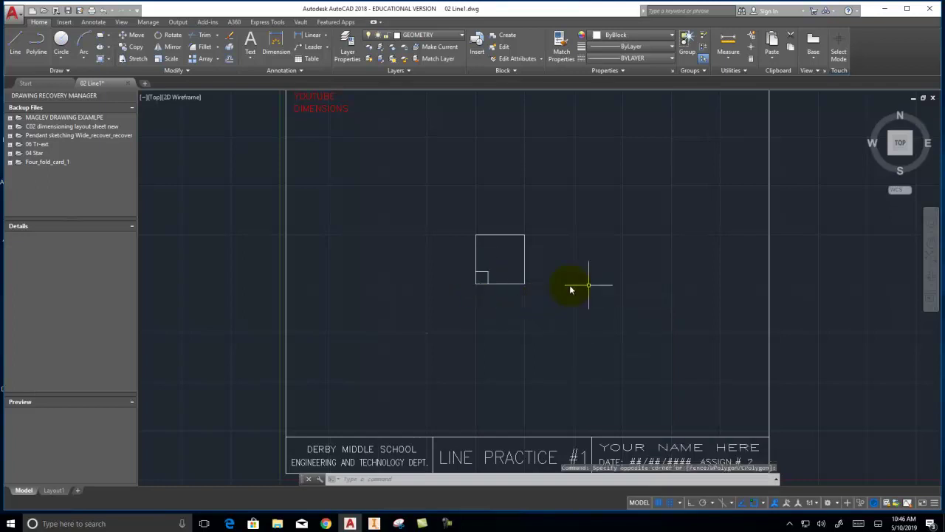
left_click(554, 297)
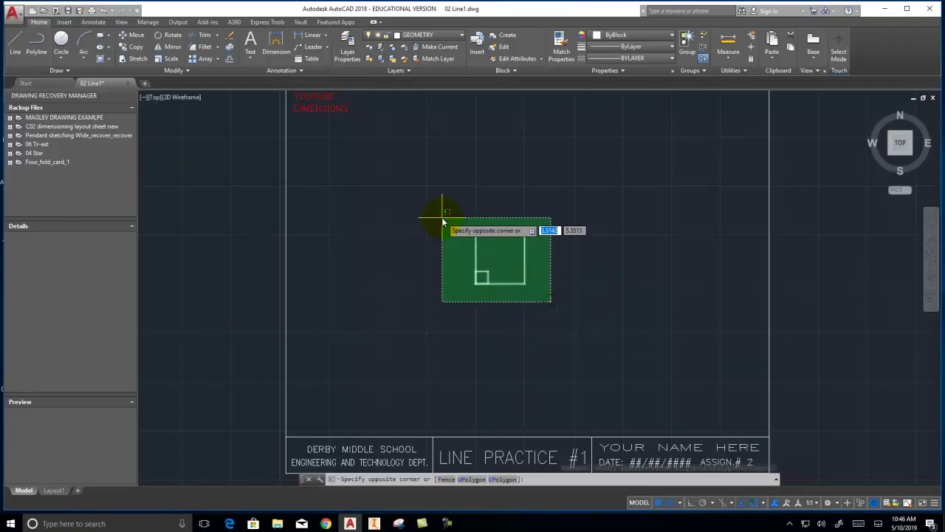
left_click(439, 217)
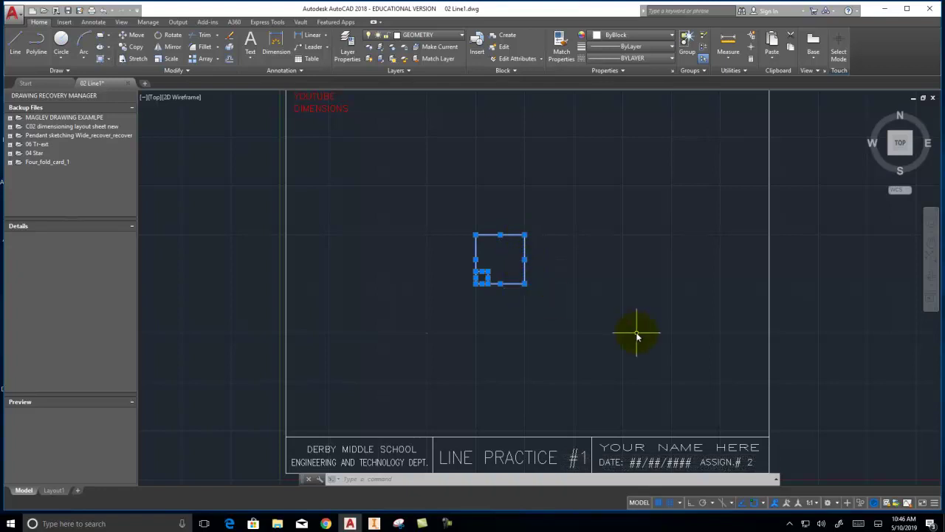
left_click(525, 283)
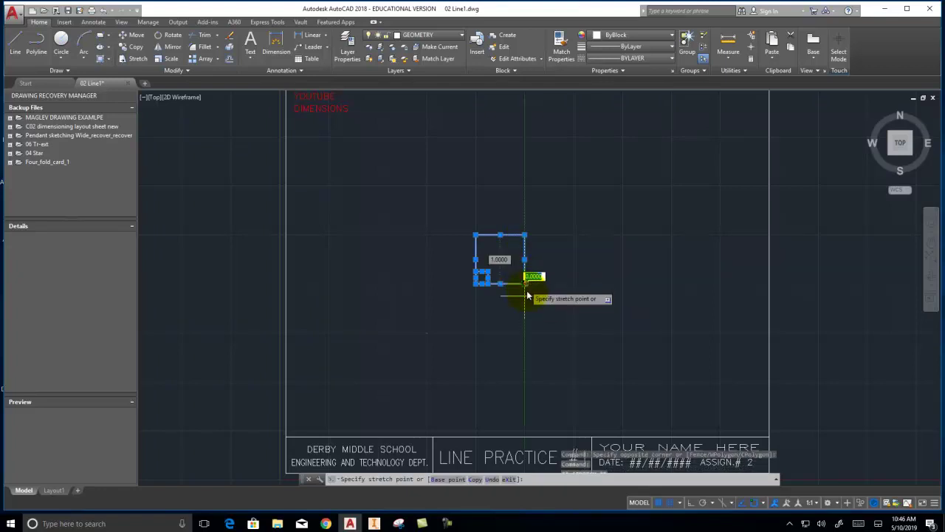
left_click(575, 309)
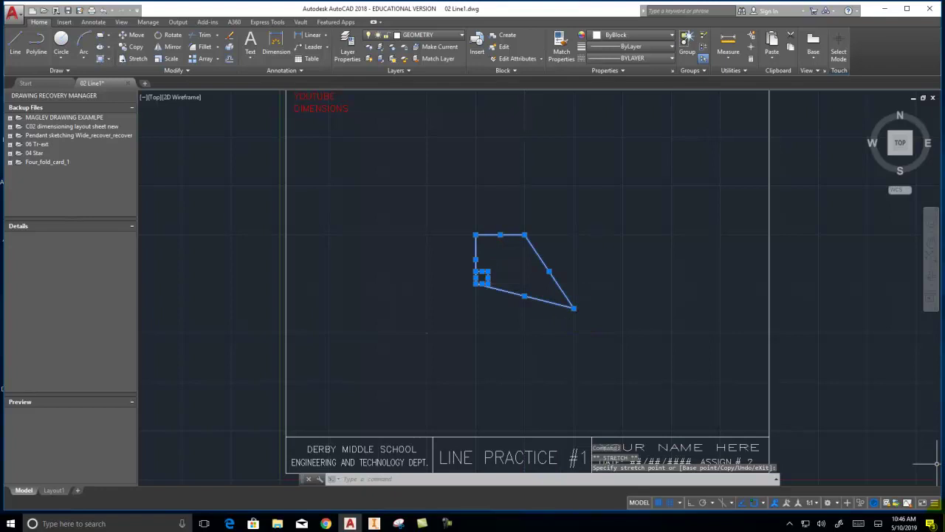
Move the slanted right-hand line about 0.55 units outward by its midpoint and delete all the selected lines.
left_click(549, 271)
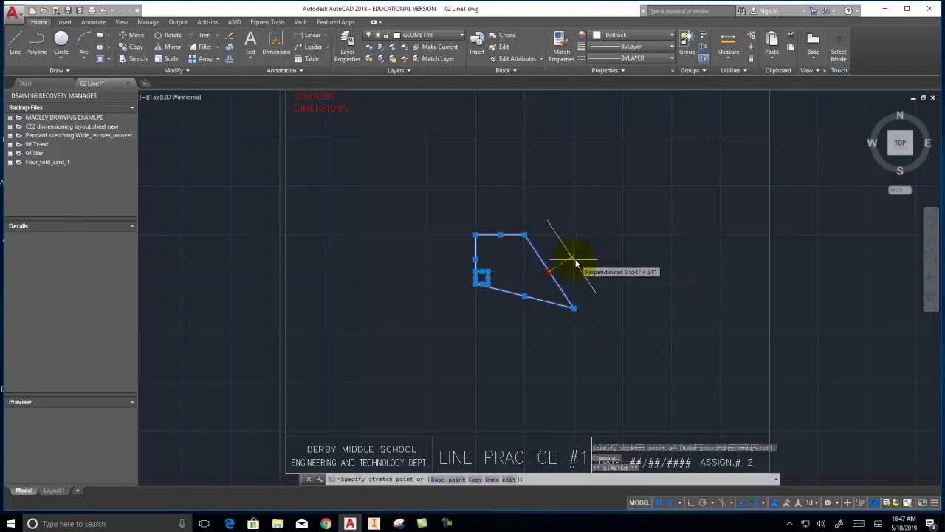
left_click(572, 257)
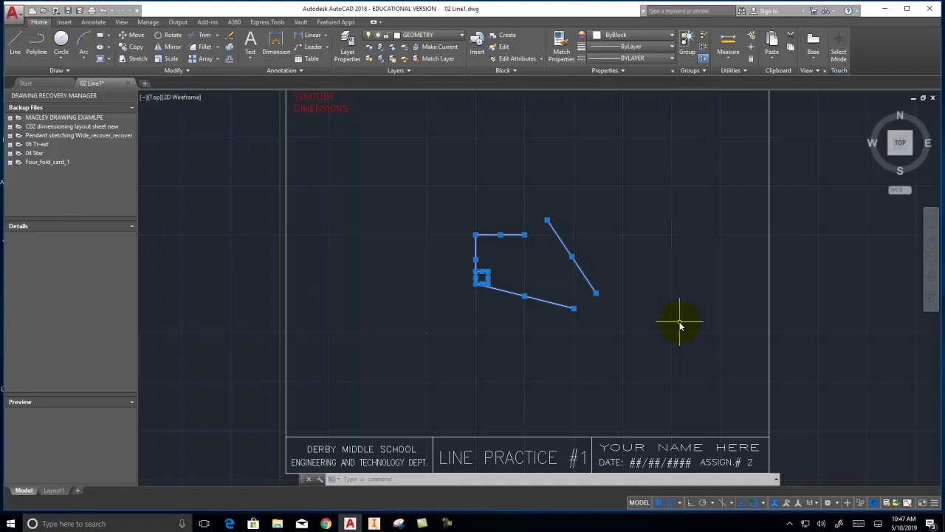
key("Delete")
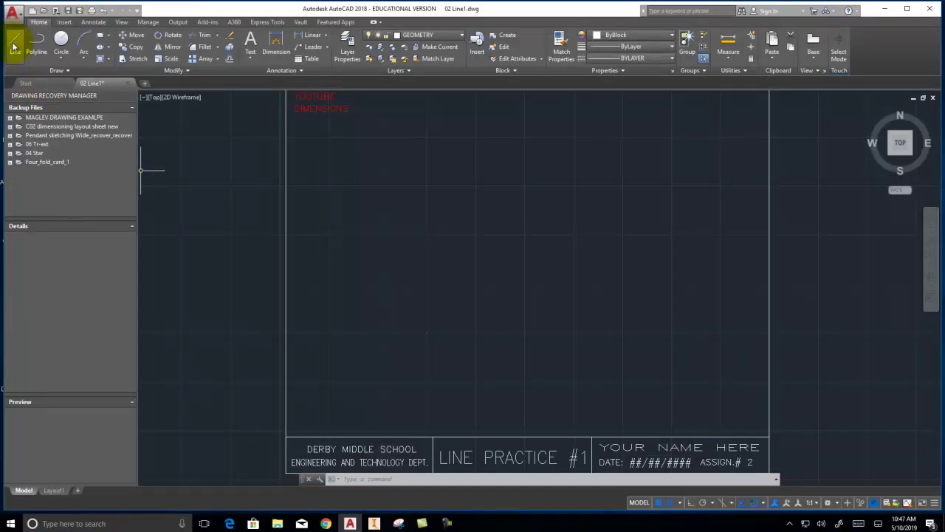
Draw a line from point 4,4 with a length of 3 and an angle of 45 degrees.
left_click(15, 46)
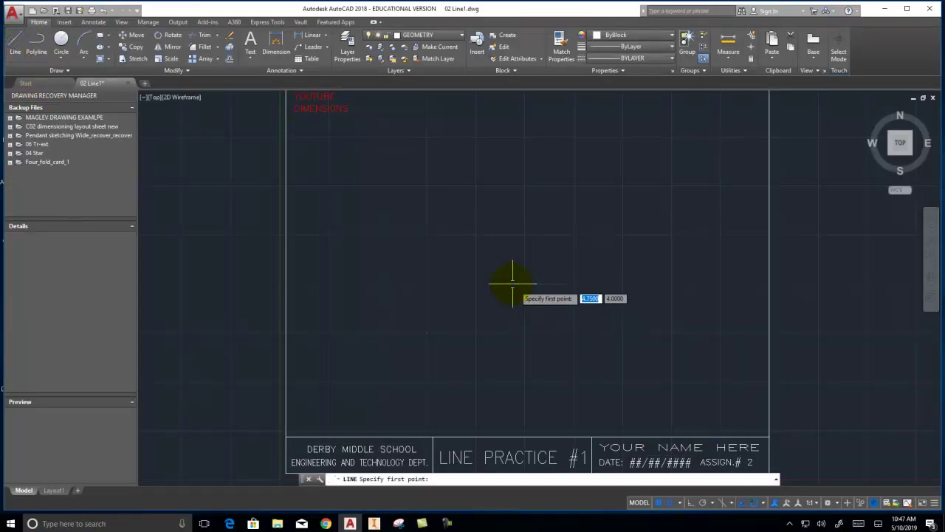
left_click(475, 283)
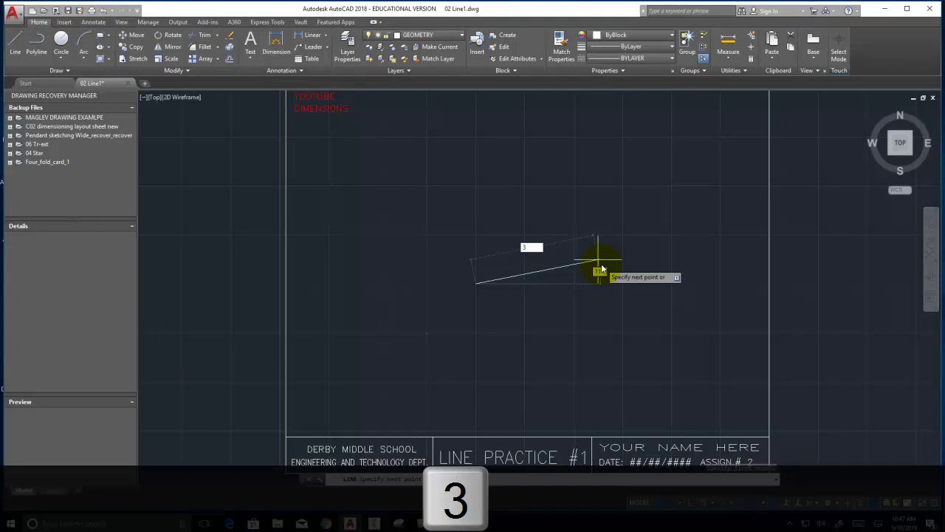
key("Tab")
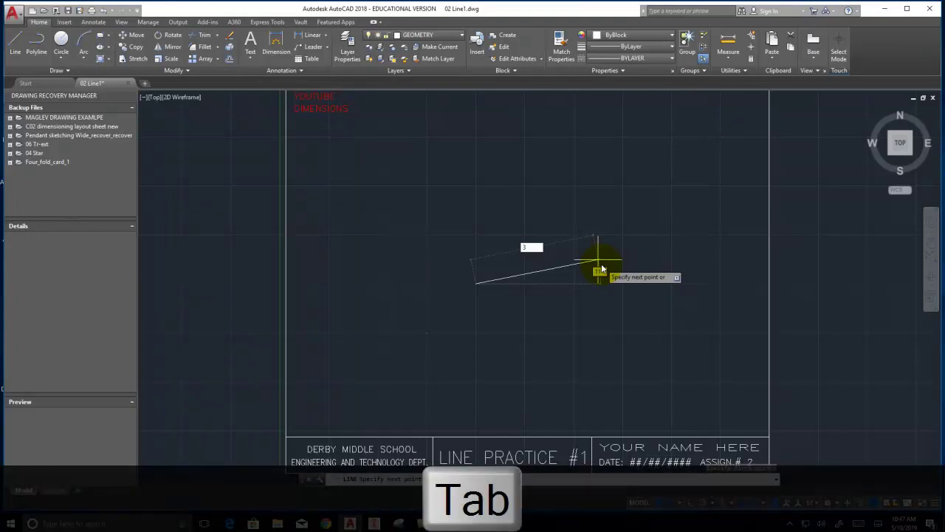
key("Tab")
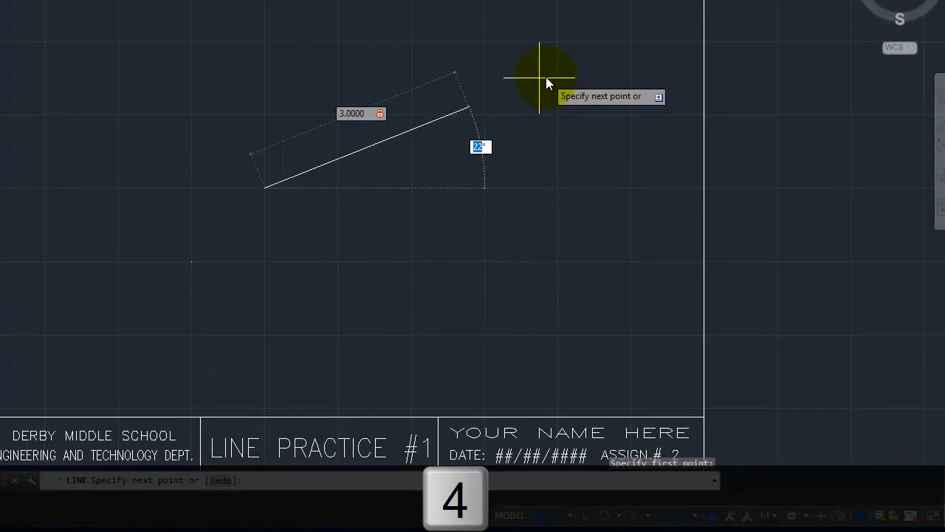
type("45")
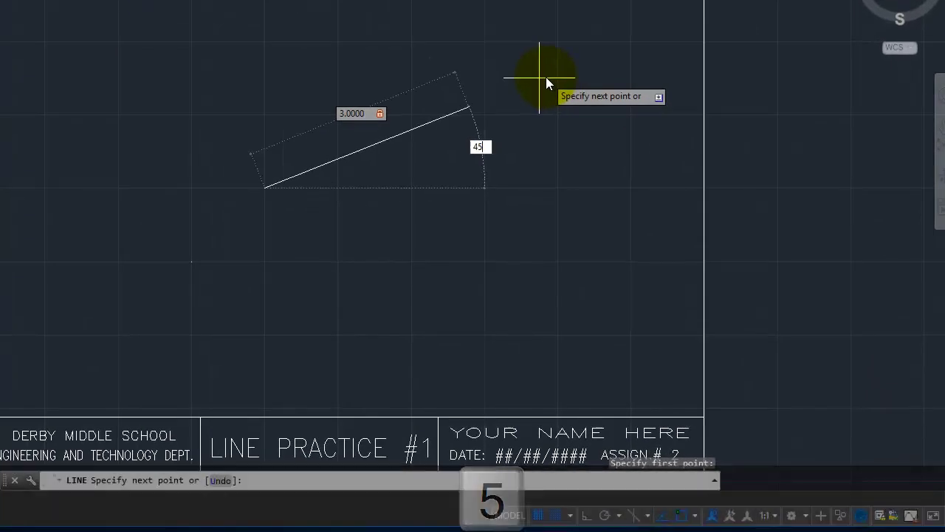
key("Tab")
key("Tab")
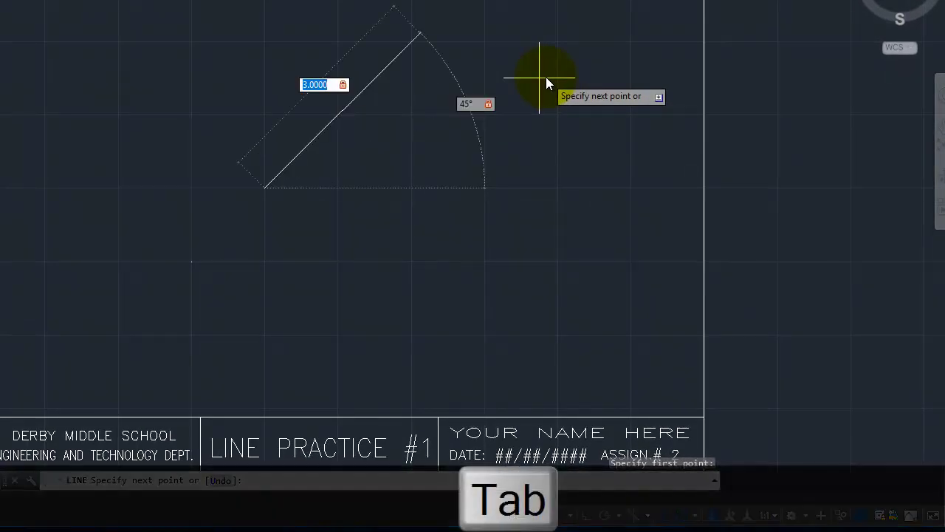
key("Tab")
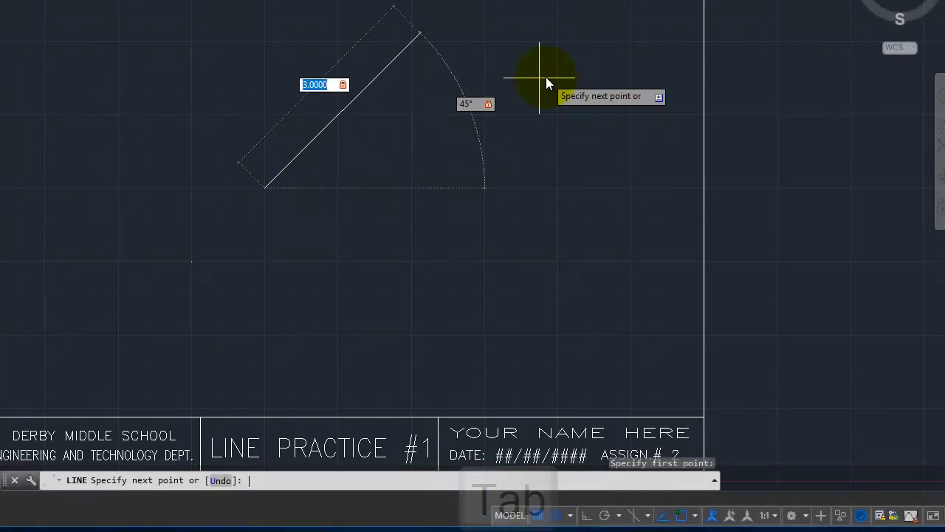
key("Tab")
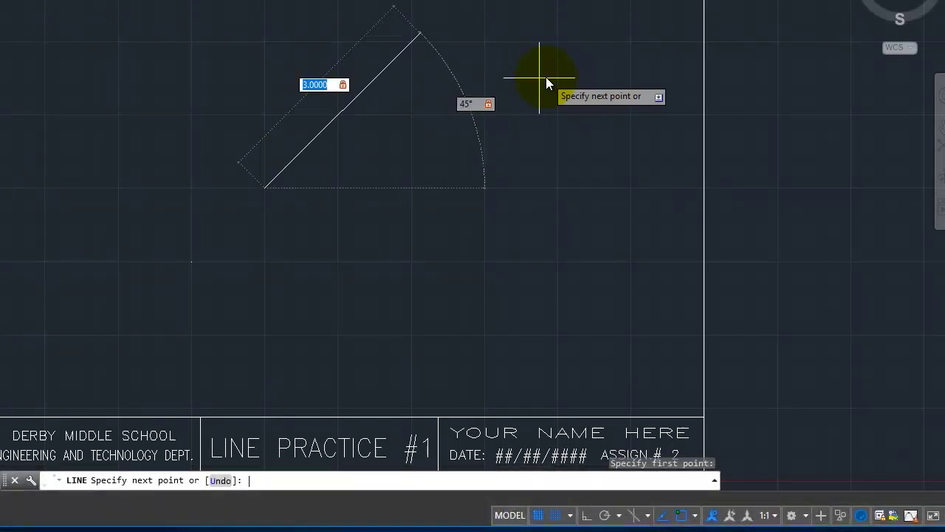
key("Return")
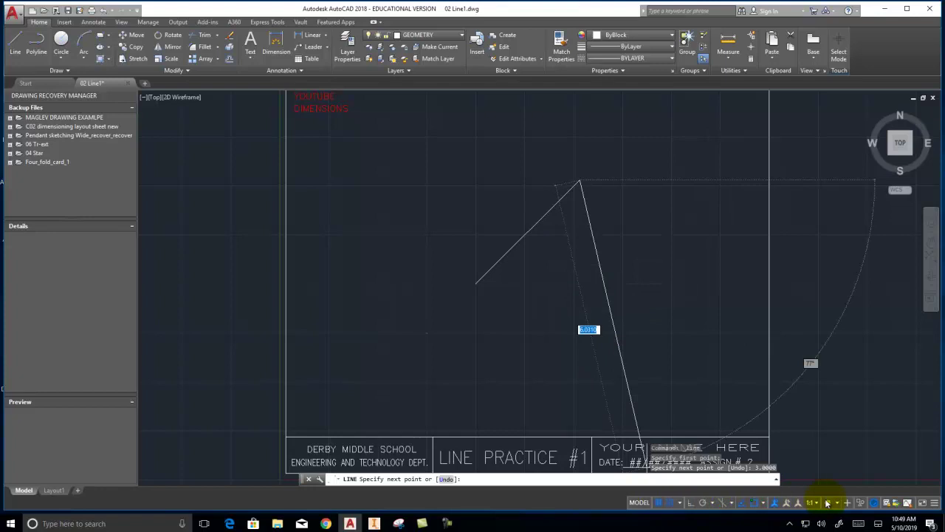
Switch the grid display off and back on, and turn grid snap off.
left_click(660, 502)
left_click(660, 502)
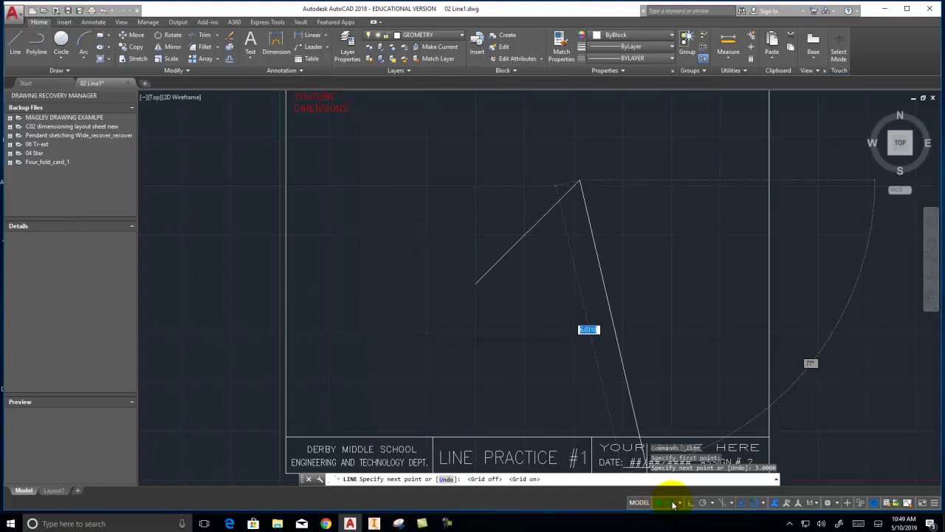
left_click(673, 502)
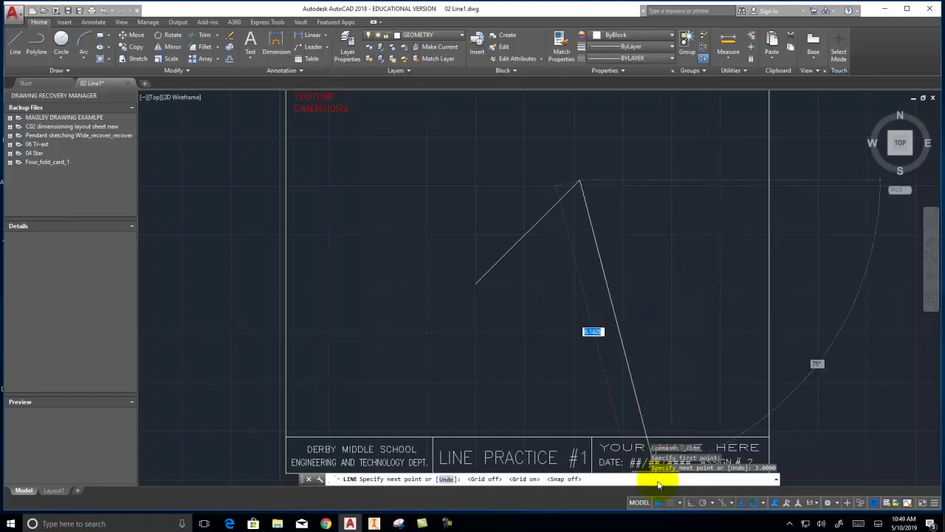
left_click(670, 503)
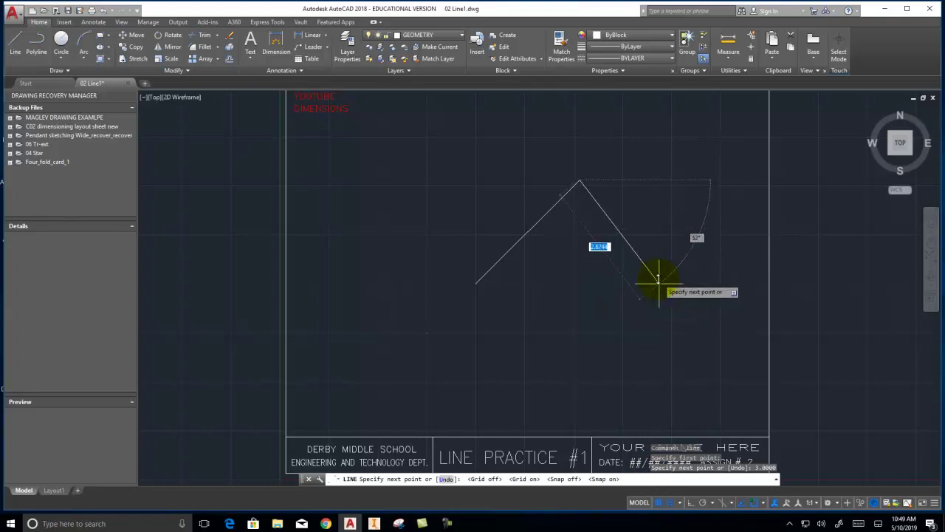
left_click(672, 503)
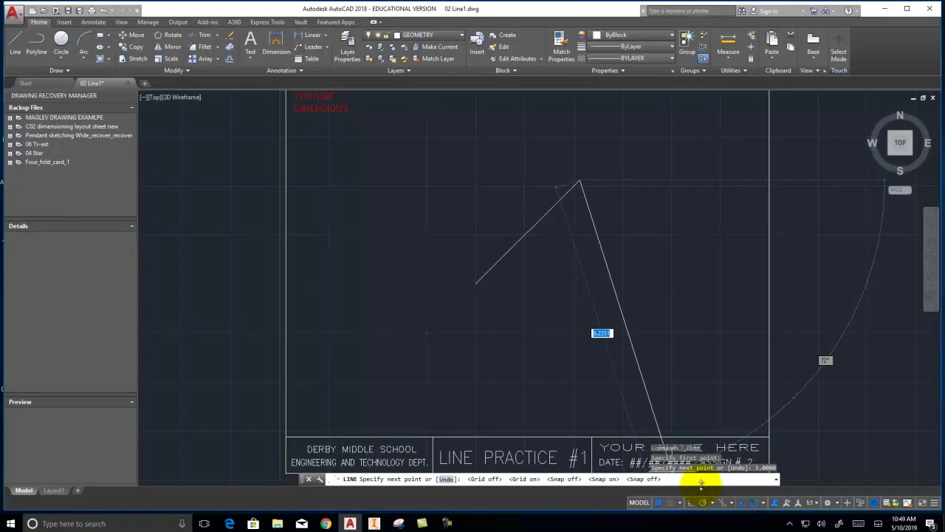
Review the object snap modes and add a second line segment sloping down to the right from the first line's upper end.
left_click(764, 504)
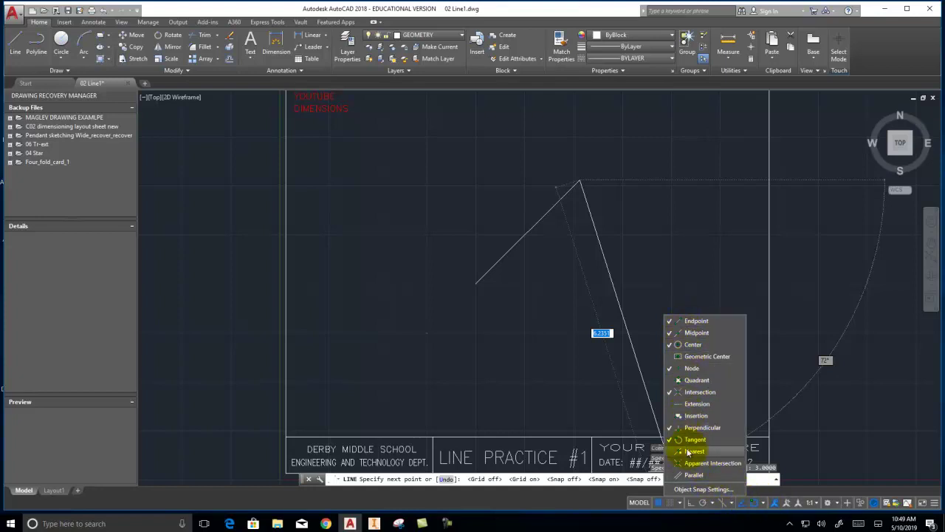
left_click(683, 321)
left_click(693, 297)
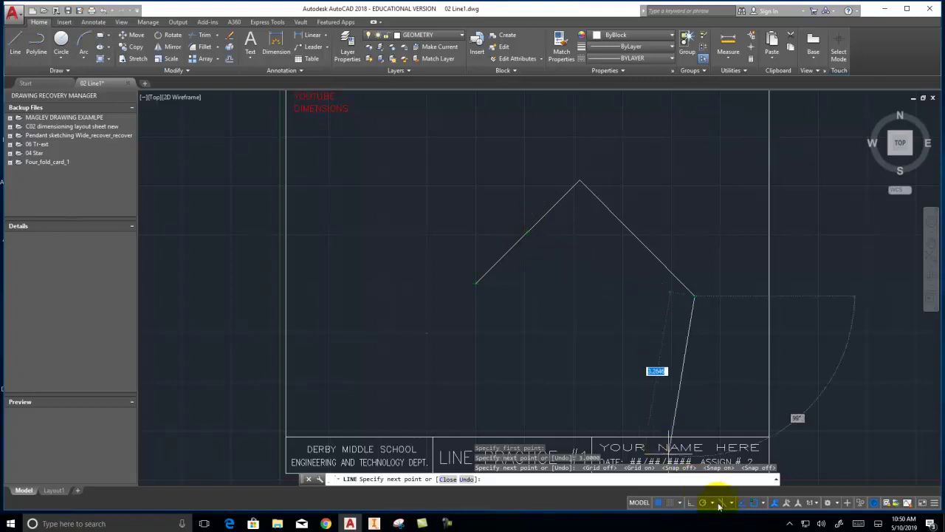
End the line after its second segment and draw a circle with a radius of about 1.13 below the two sloping lines.
left_click(763, 502)
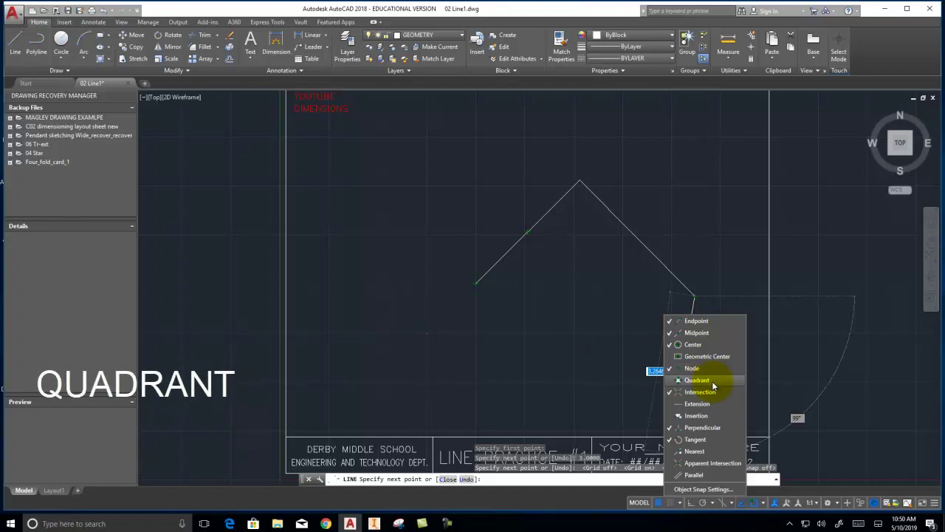
left_click(60, 41)
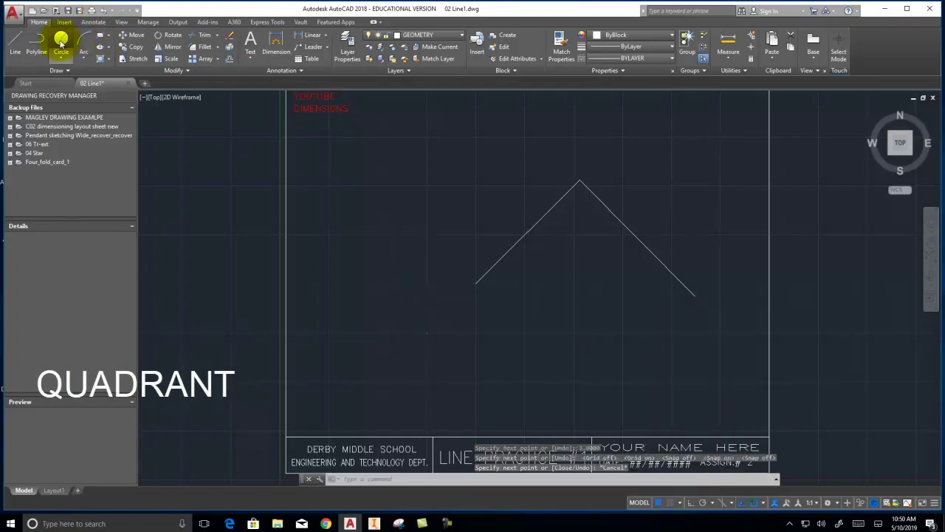
left_click(584, 335)
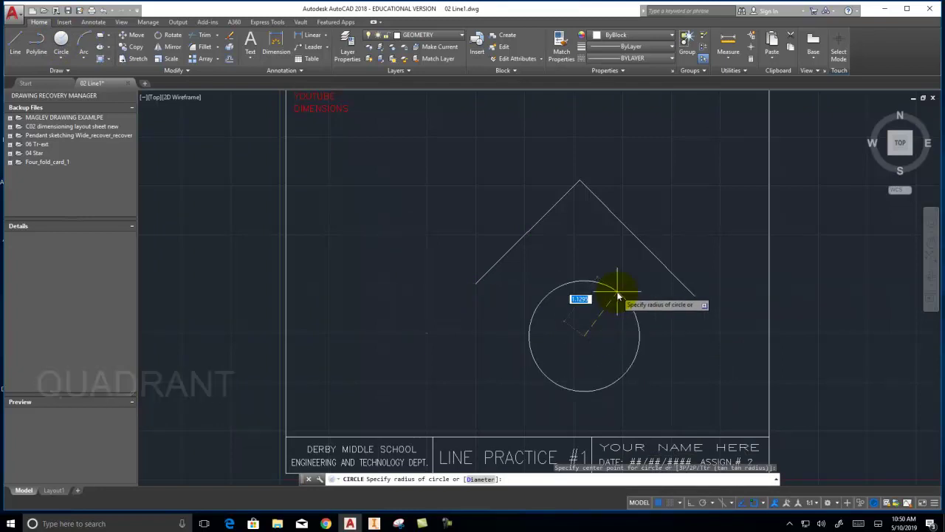
left_click(618, 292)
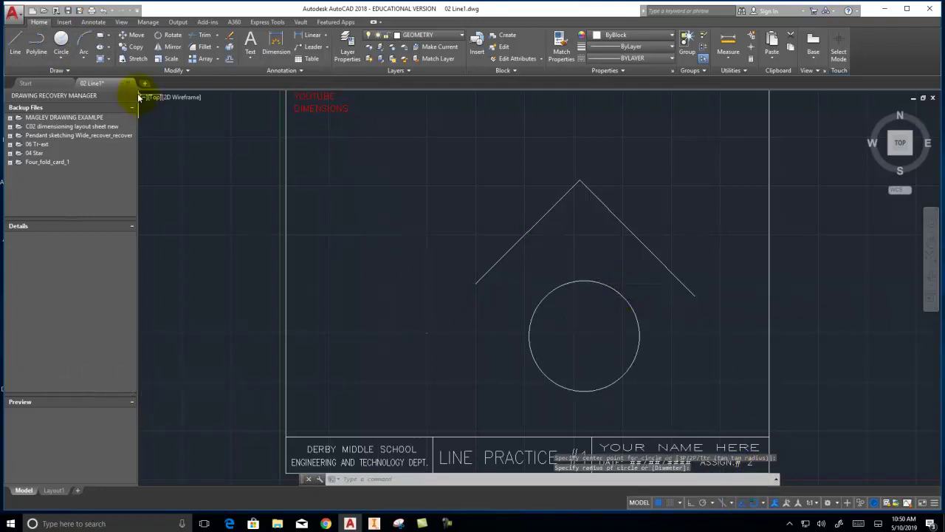
Enable the Quadrant object snap and draw a closed four-segment diamond joining the circle's quadrant points.
left_click(15, 40)
left_click(764, 503)
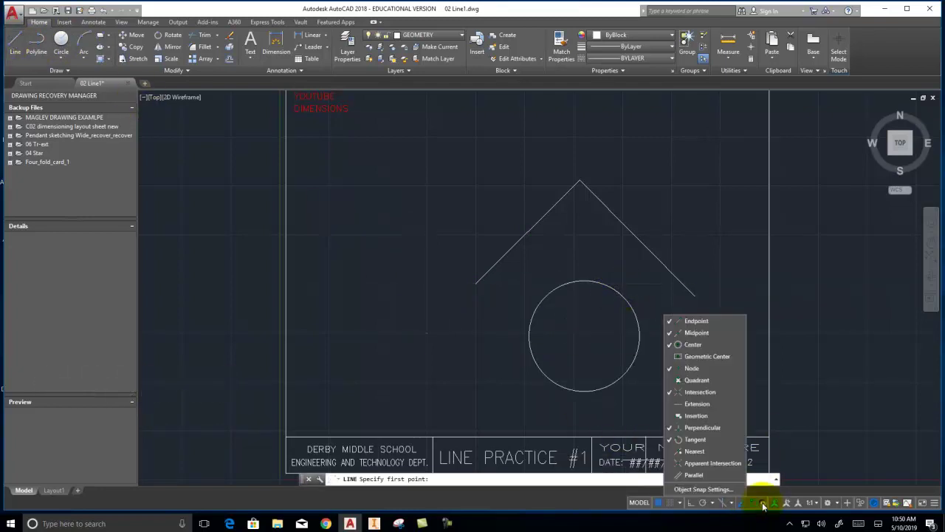
left_click(692, 380)
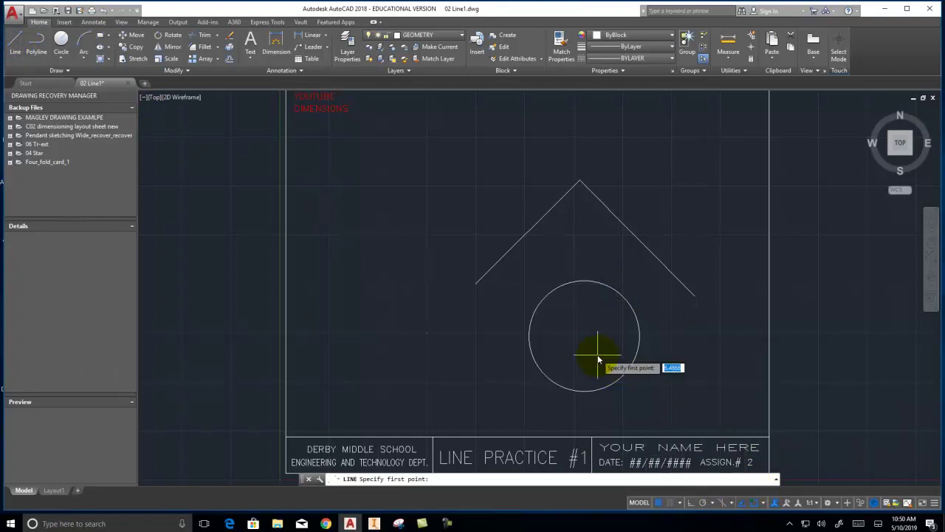
left_click(584, 280)
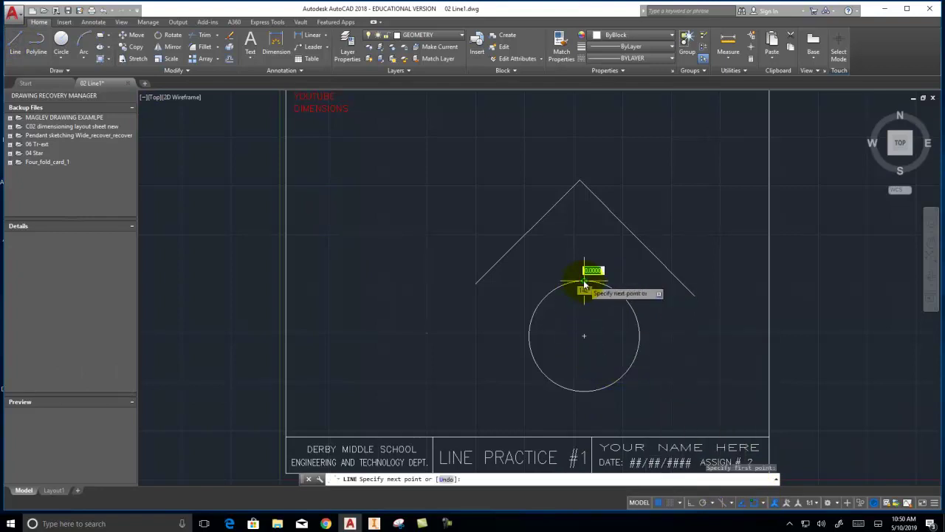
left_click(639, 337)
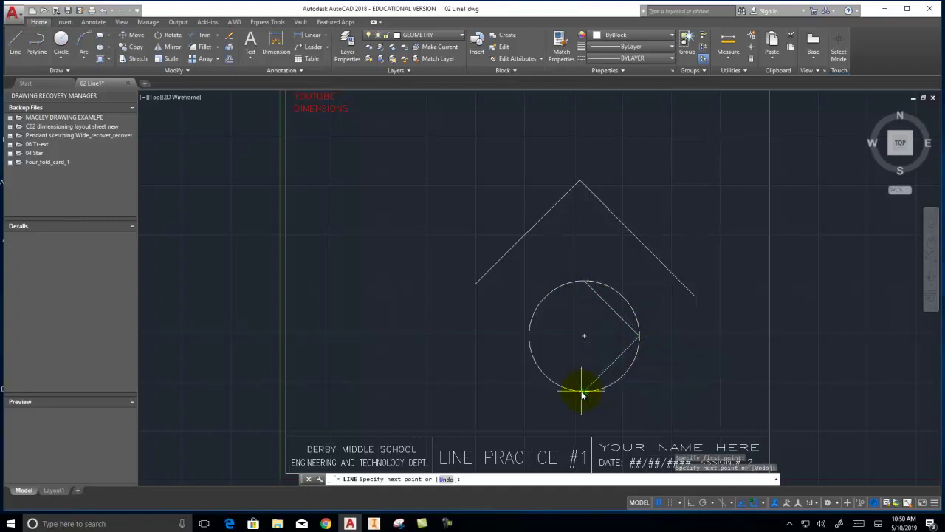
left_click(583, 390)
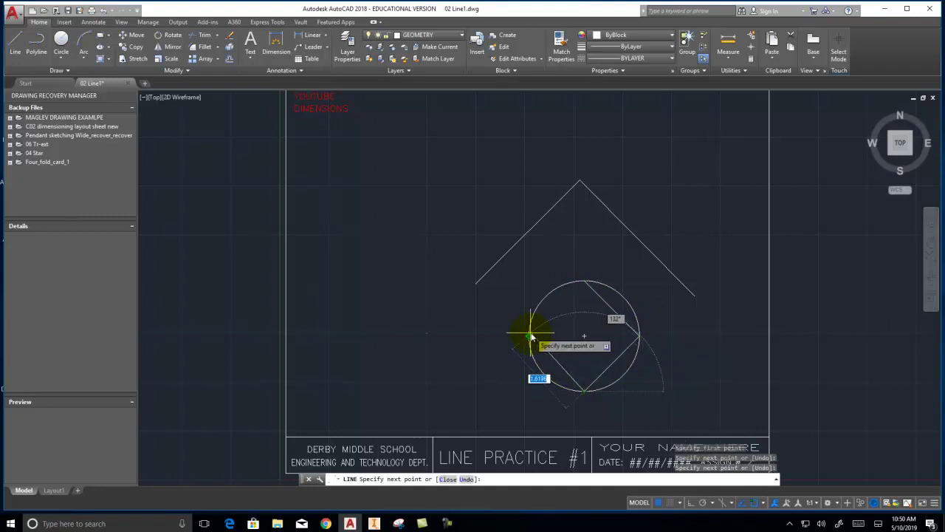
left_click(529, 336)
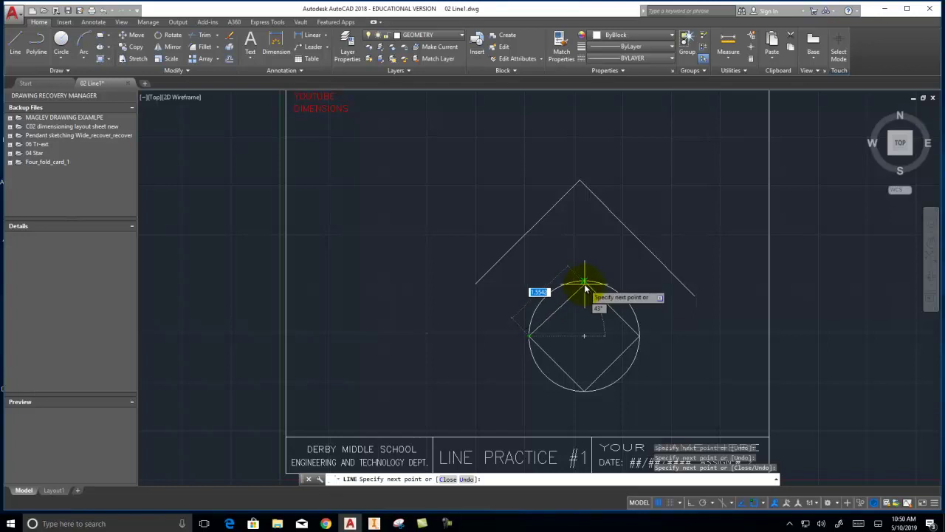
left_click(584, 284)
right_click(784, 340)
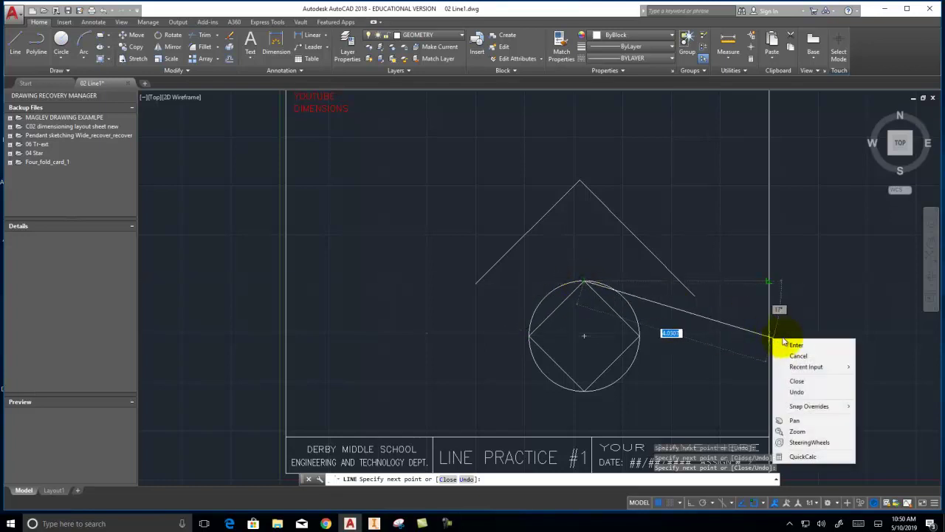
left_click(795, 344)
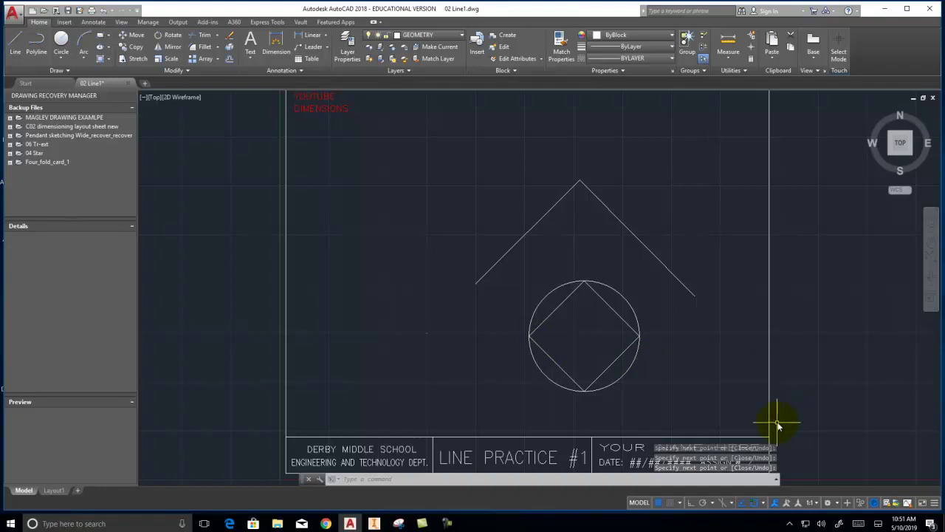
Check that the Intersection object snap is on and draw a nearly horizontal line crossing both sloping lines above the circle.
double_click(765, 503)
left_click(765, 503)
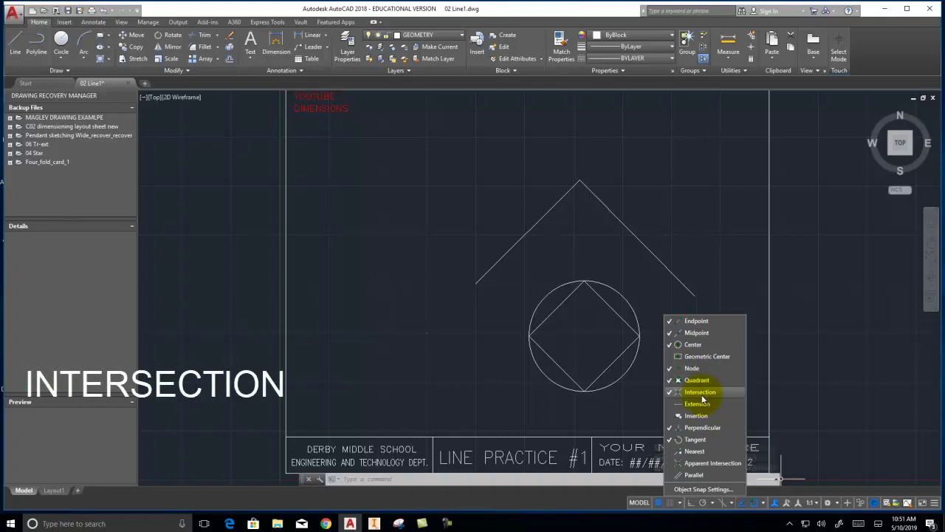
left_click(546, 255)
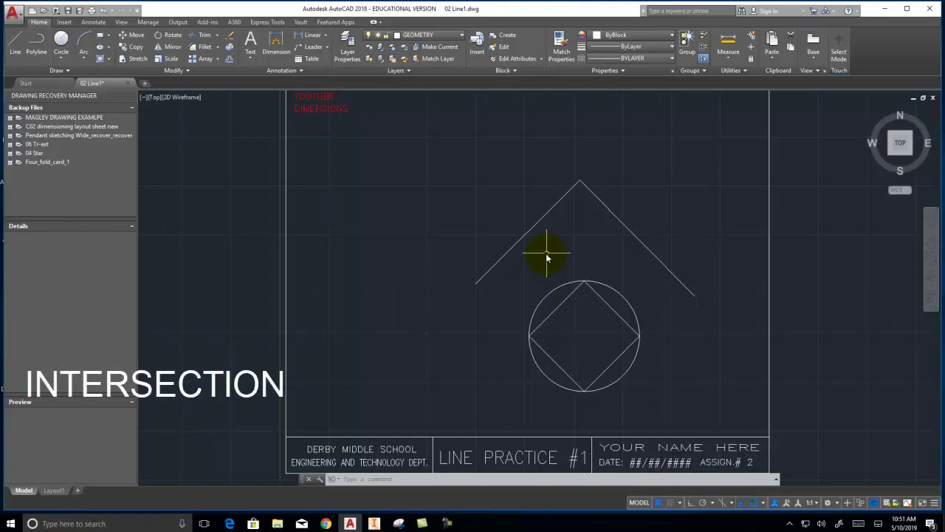
left_click(14, 46)
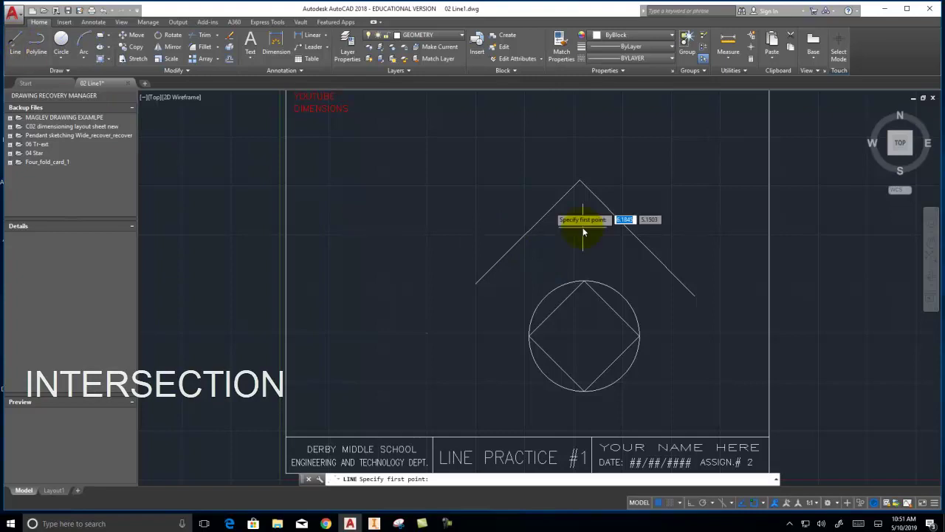
left_click(481, 222)
left_click(696, 222)
right_click(739, 230)
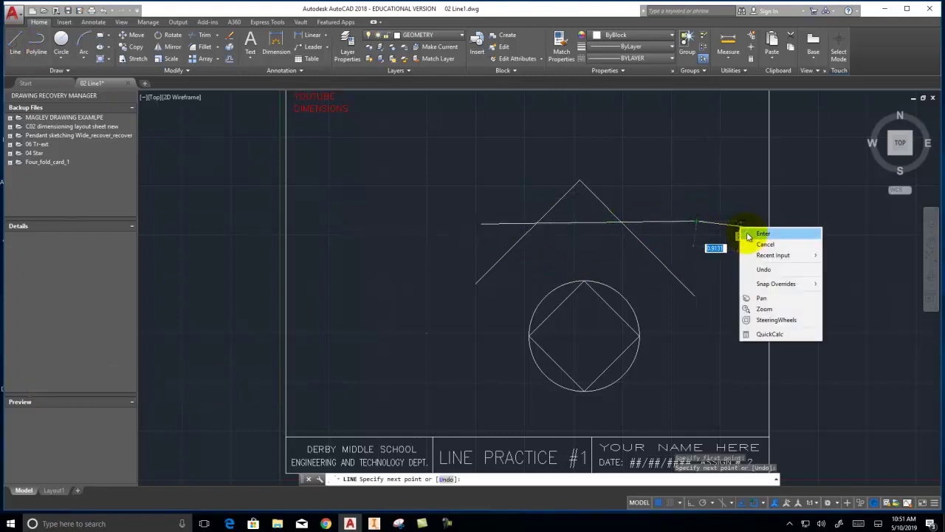
left_click(757, 234)
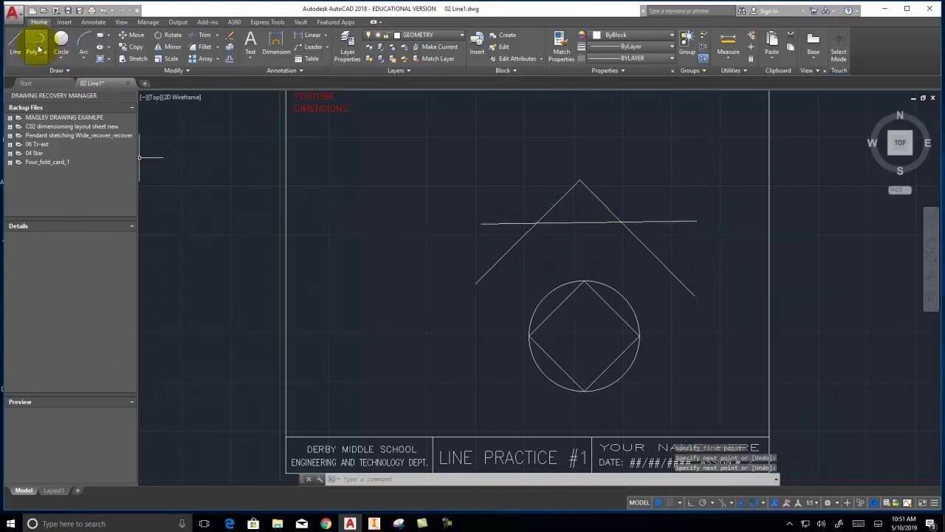
Draw a short line from the left intersection of the horizontal and sloping lines up and to the left to a free point.
left_click(15, 46)
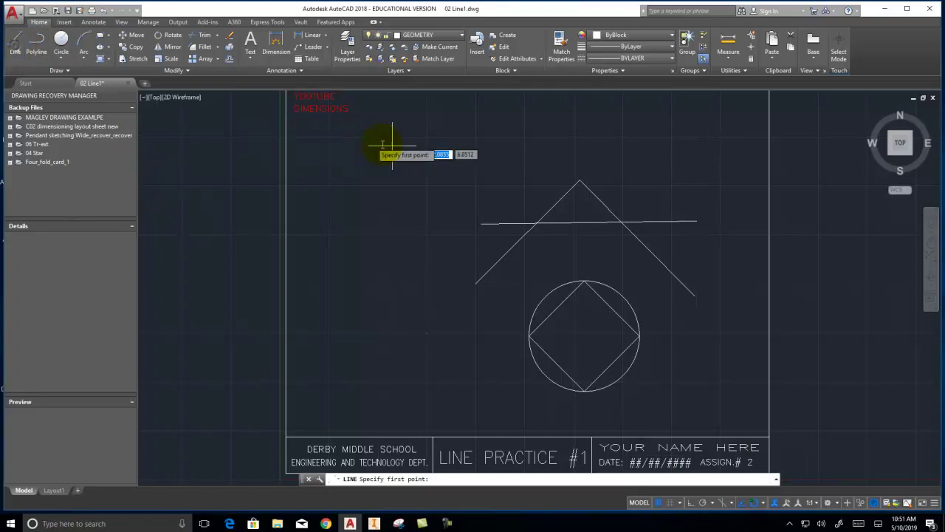
left_click(536, 222)
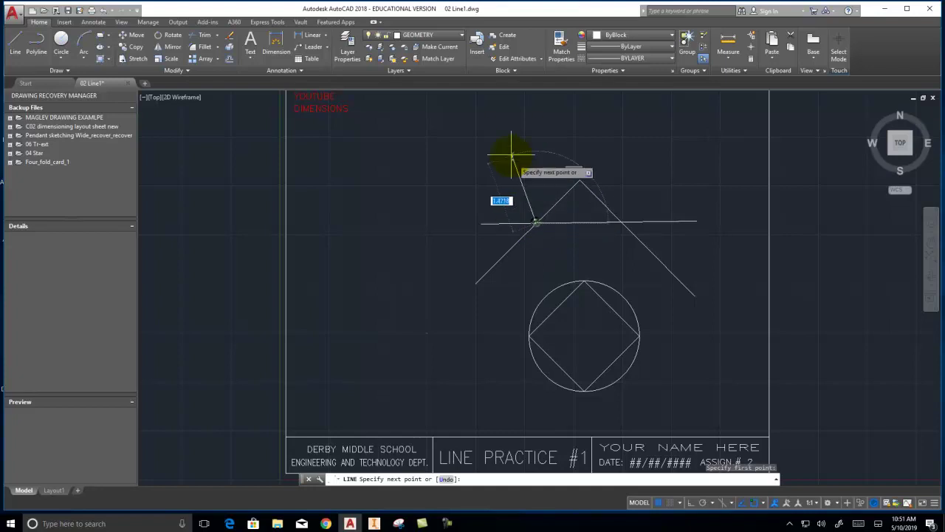
left_click(510, 148)
right_click(615, 135)
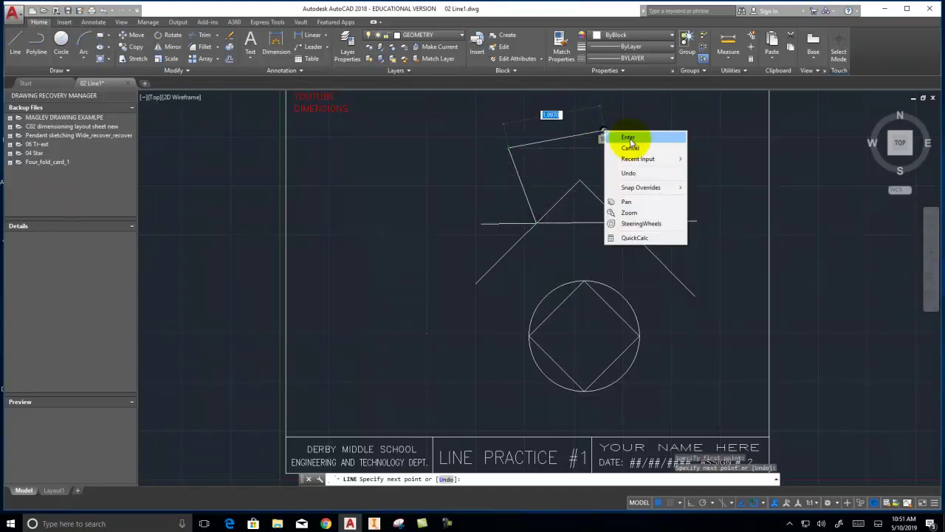
left_click(627, 139)
Enable the Extension object snap and draw a line from where the short slanted line's extension meets the circle to the right sloping line.
left_click(762, 503)
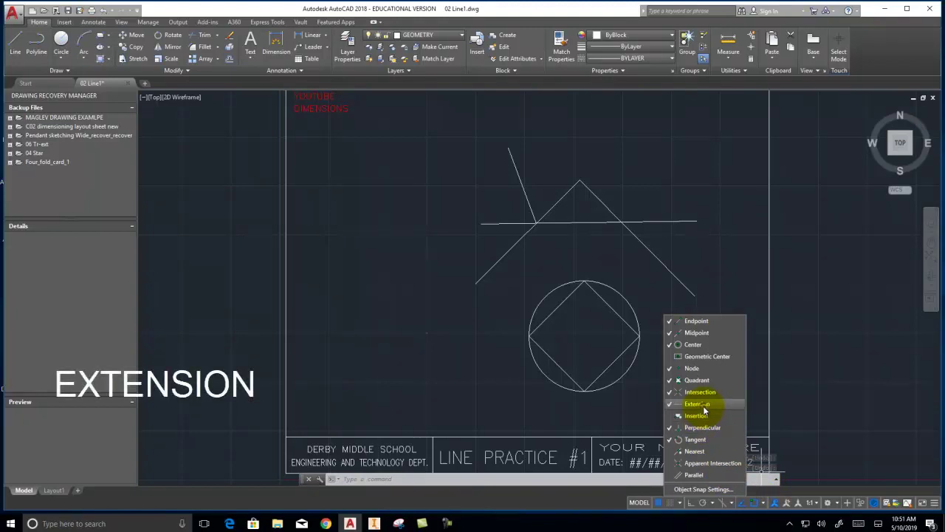
left_click(469, 360)
left_click(16, 45)
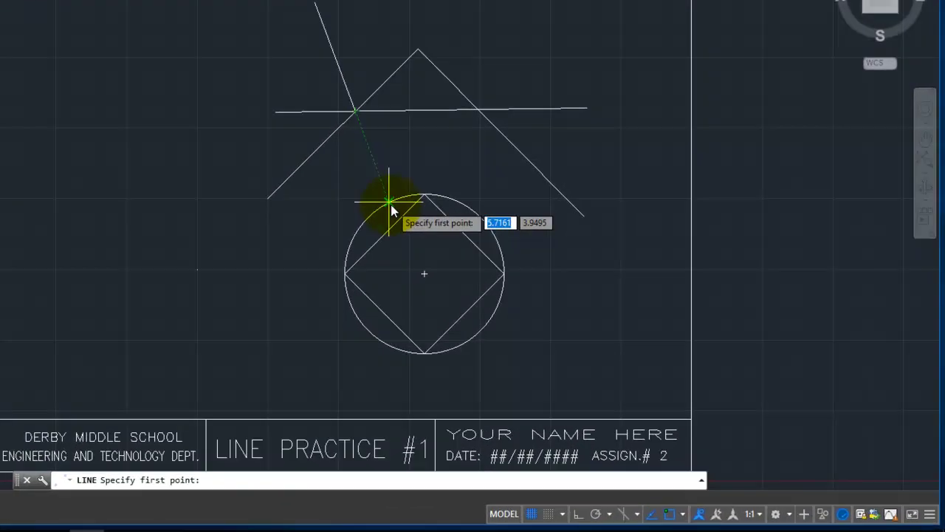
left_click(559, 287)
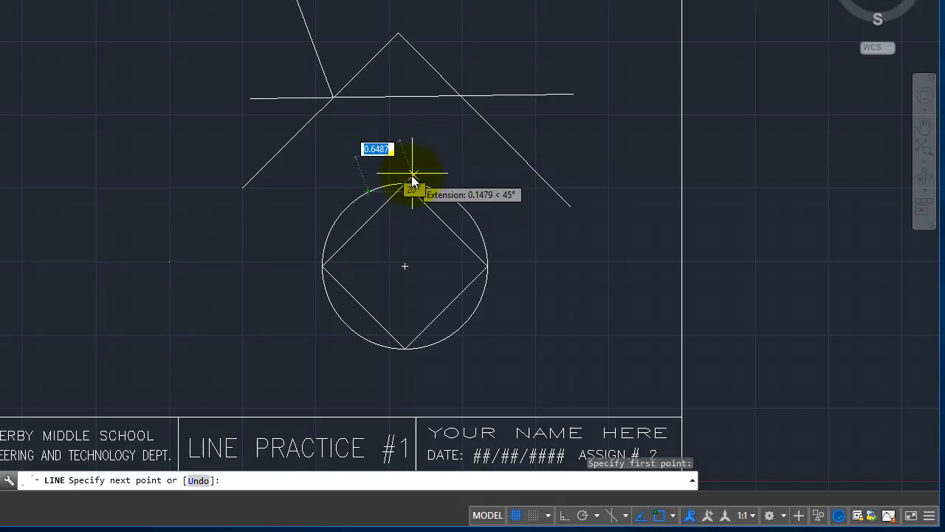
left_click(475, 111)
right_click(527, 247)
left_click(563, 257)
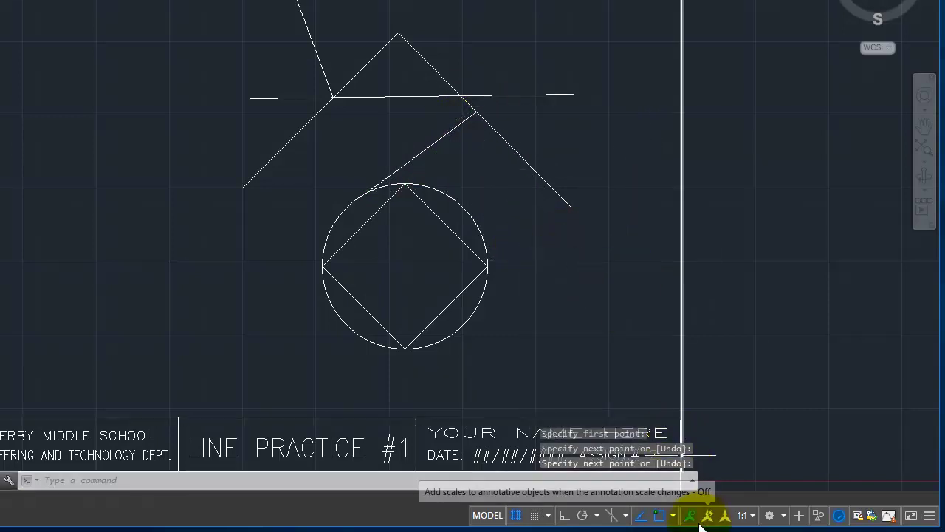
With the Perpendicular object snap, draw a line from a free point at the upper right square to the right sloping line.
left_click(673, 517)
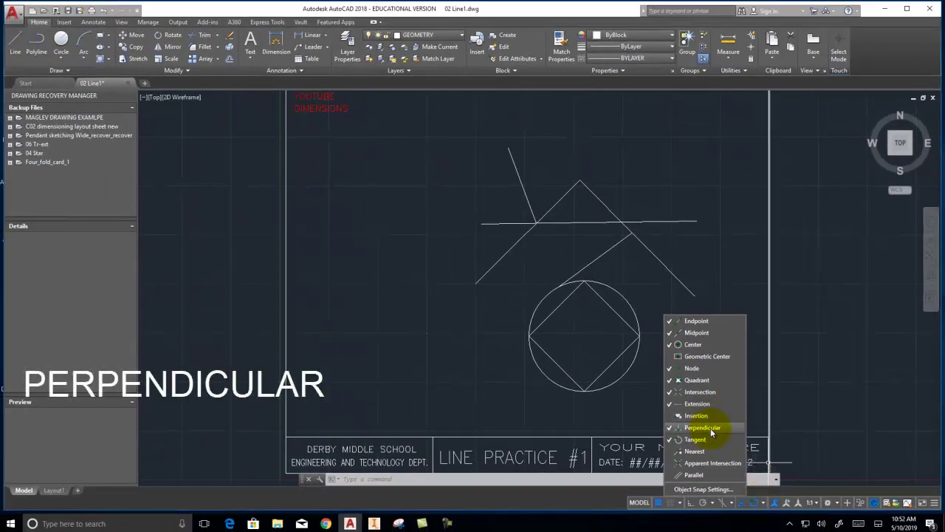
left_click(710, 428)
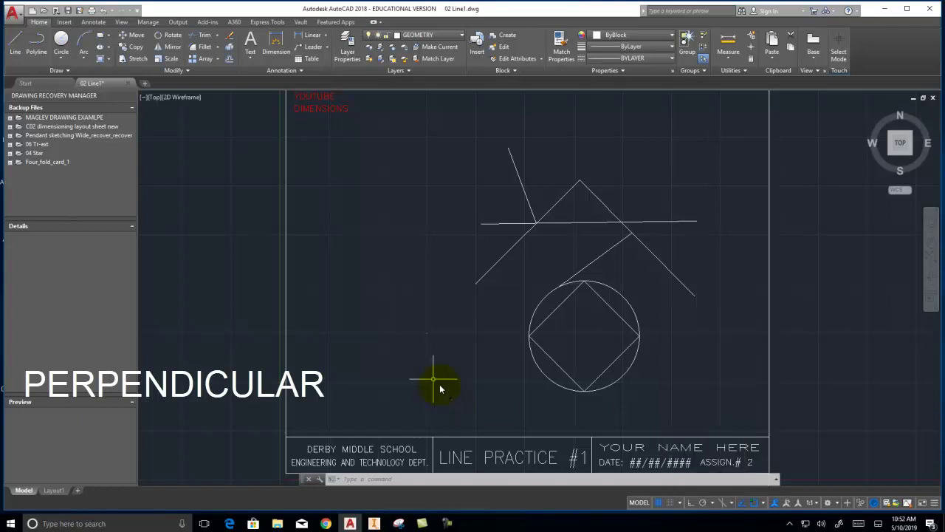
left_click(16, 44)
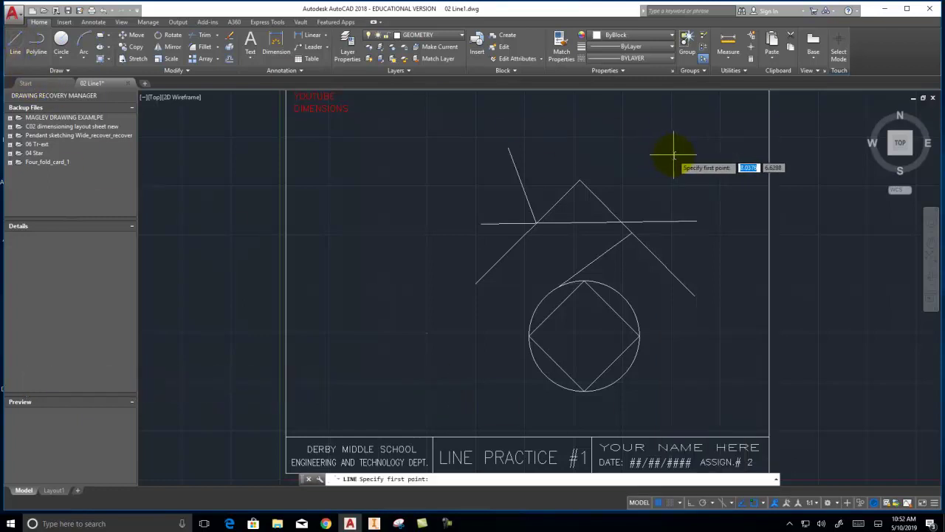
left_click(715, 143)
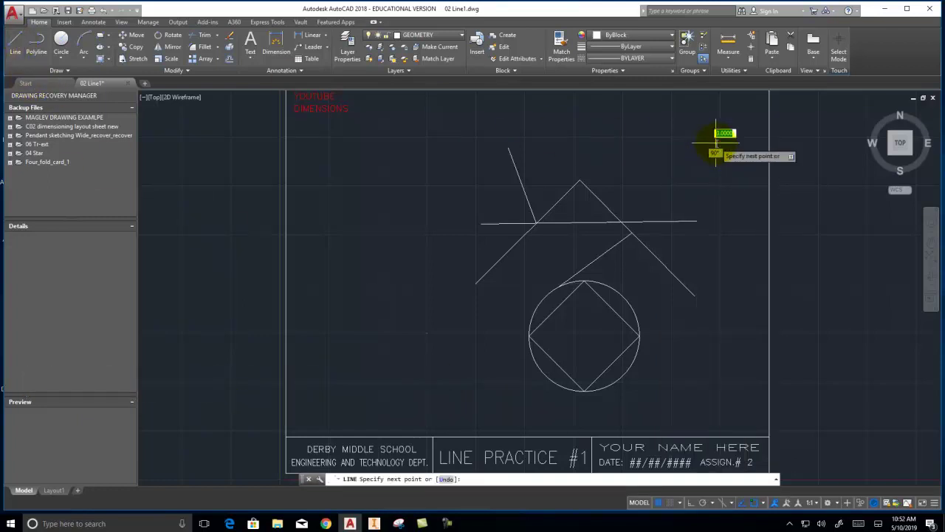
left_click(628, 229)
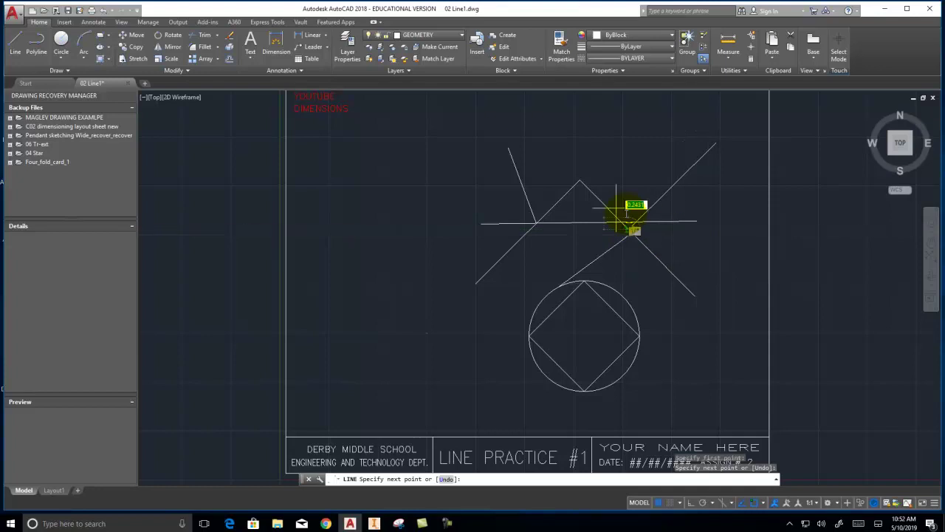
right_click(602, 191)
left_click(628, 198)
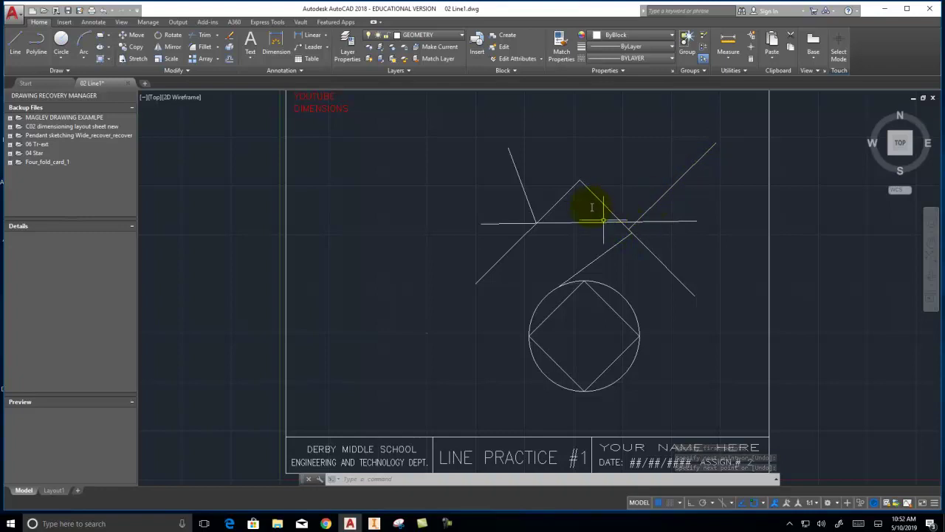
Review the remaining object snap modes and draw a steep freestanding line to the left of the existing geometry.
left_click(764, 503)
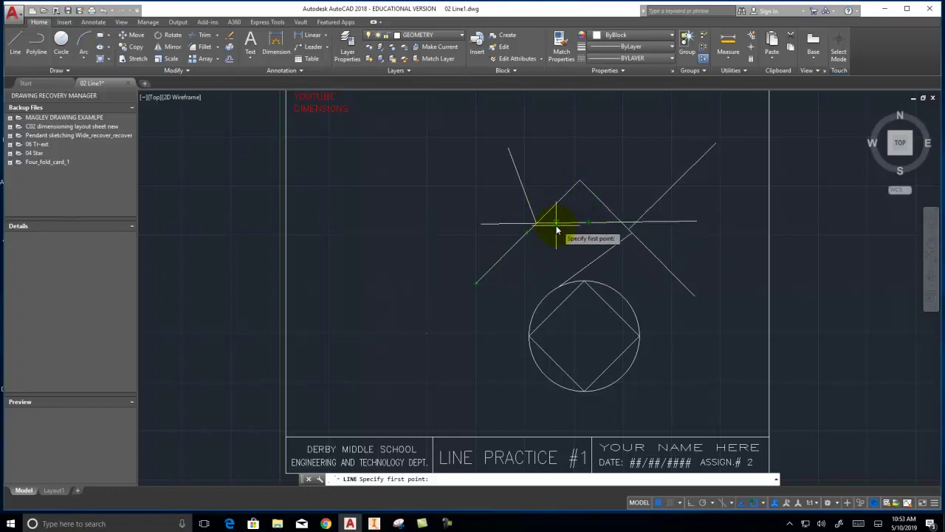
left_click(762, 504)
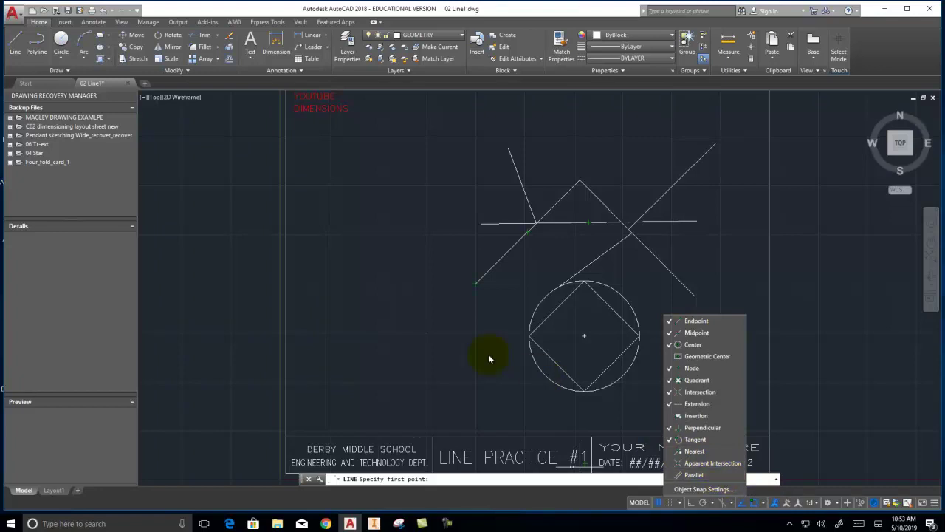
left_click(421, 321)
left_click(422, 322)
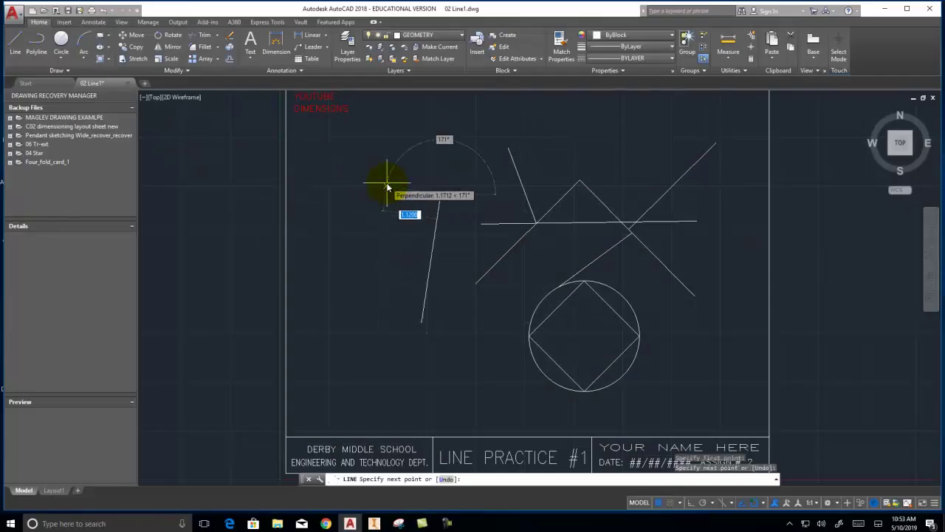
right_click(386, 185)
left_click(446, 202)
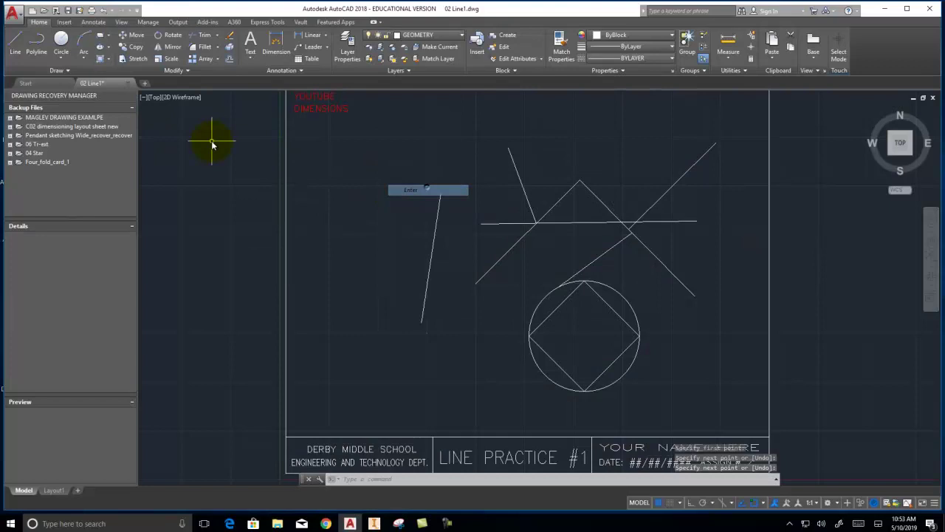
left_click(58, 59)
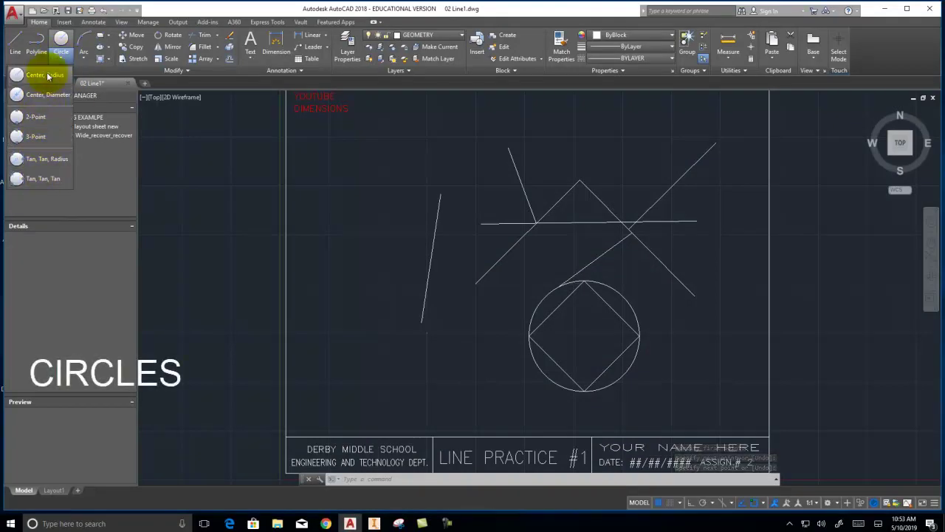
left_click(82, 56)
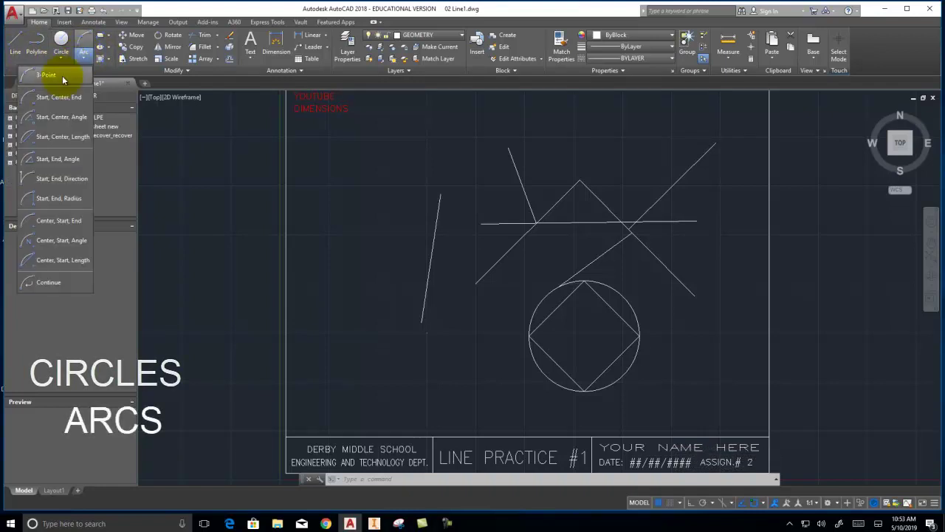
Draw an open three-segment polyline to the left of the steep freestanding line and select it.
left_click(41, 55)
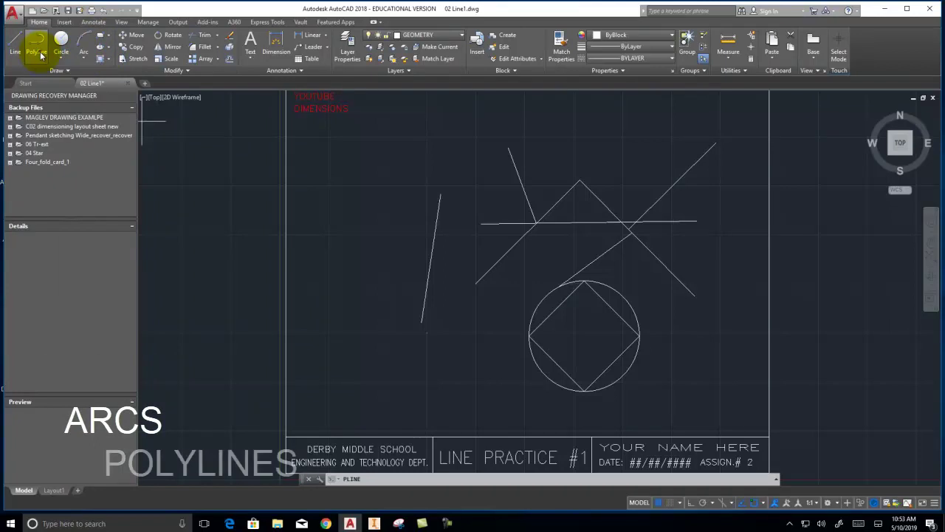
left_click(358, 286)
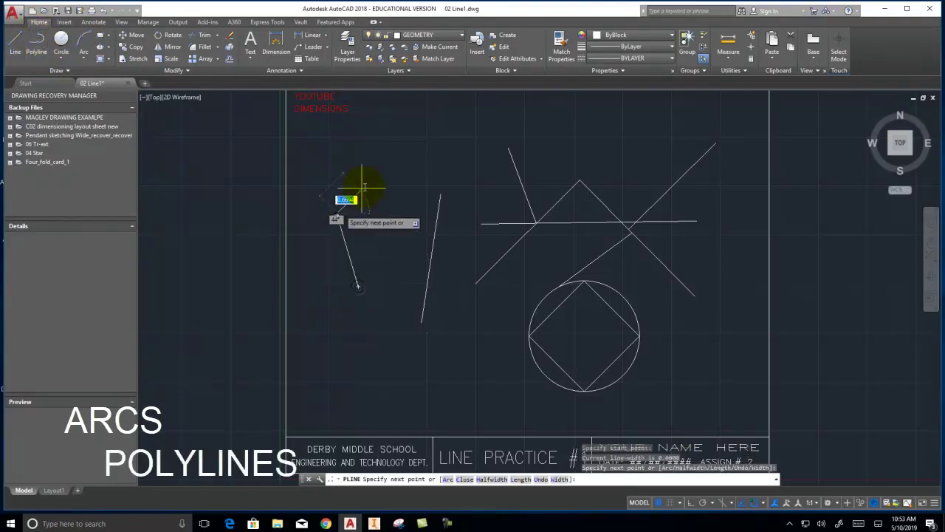
left_click(336, 214)
left_click(390, 177)
left_click(419, 174)
right_click(415, 183)
left_click(440, 191)
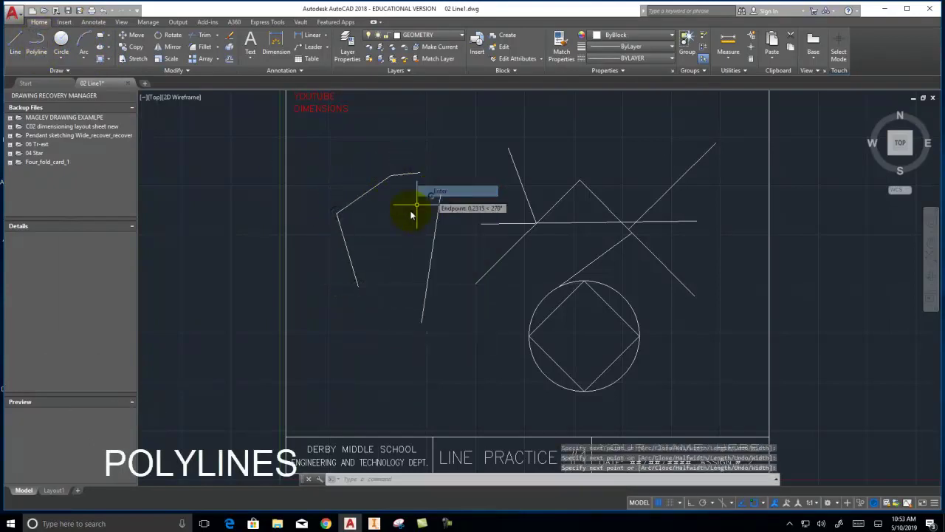
left_click(351, 263)
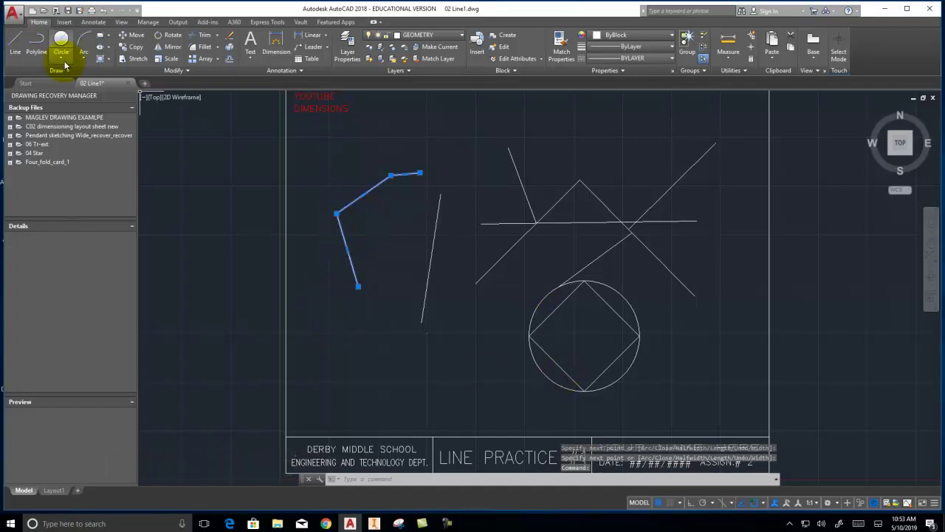
Draw an 8-sided polygon inscribed in the existing circle, centred on it and reaching its lowest point.
left_click(108, 38)
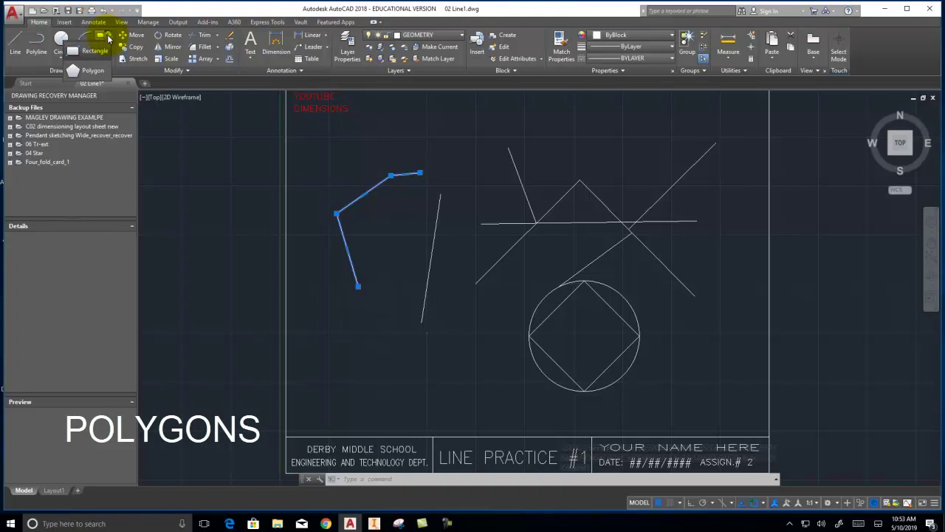
left_click(94, 71)
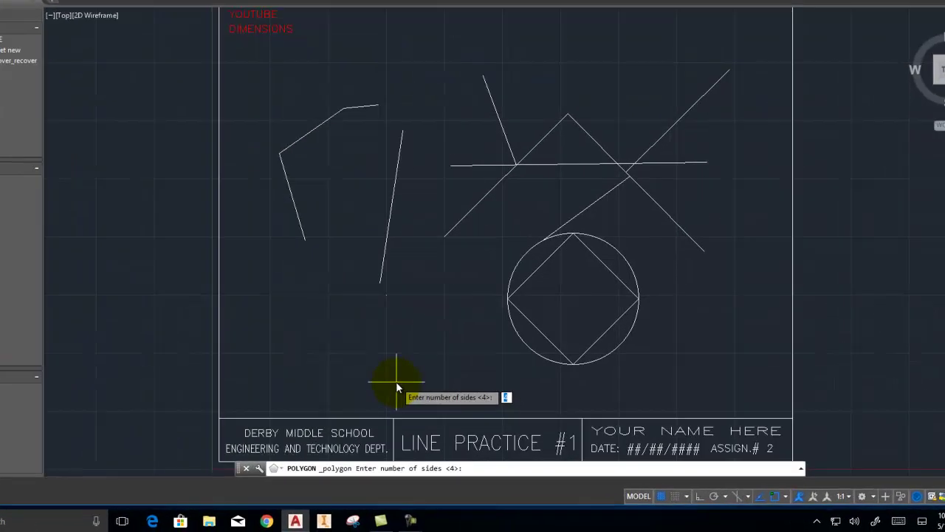
type("8")
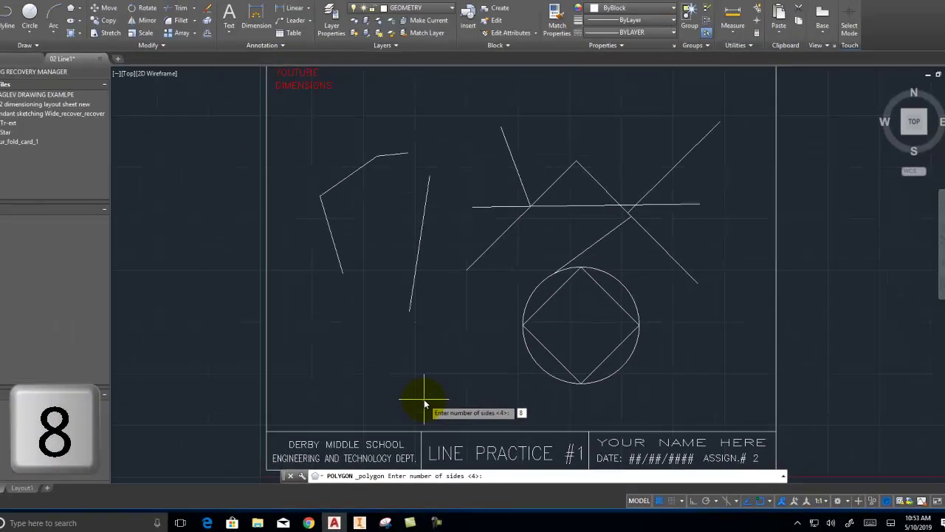
key("Return")
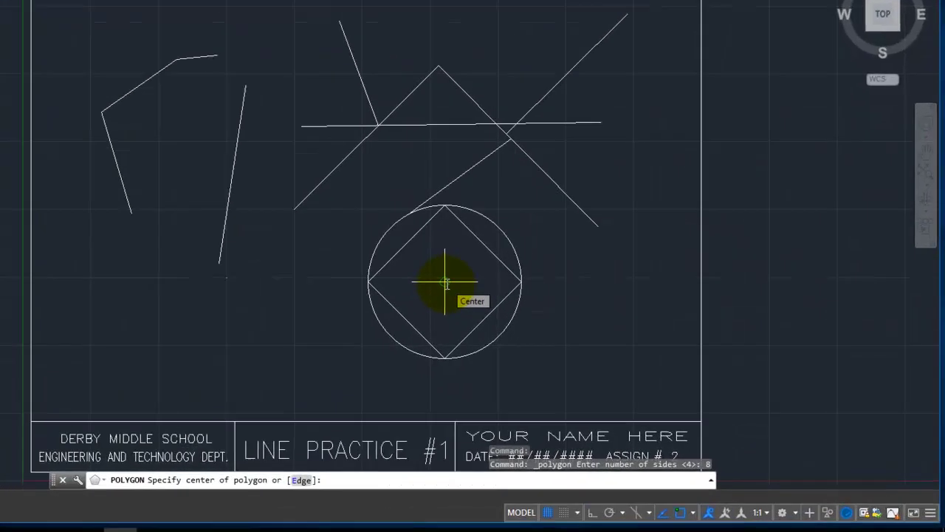
left_click(584, 337)
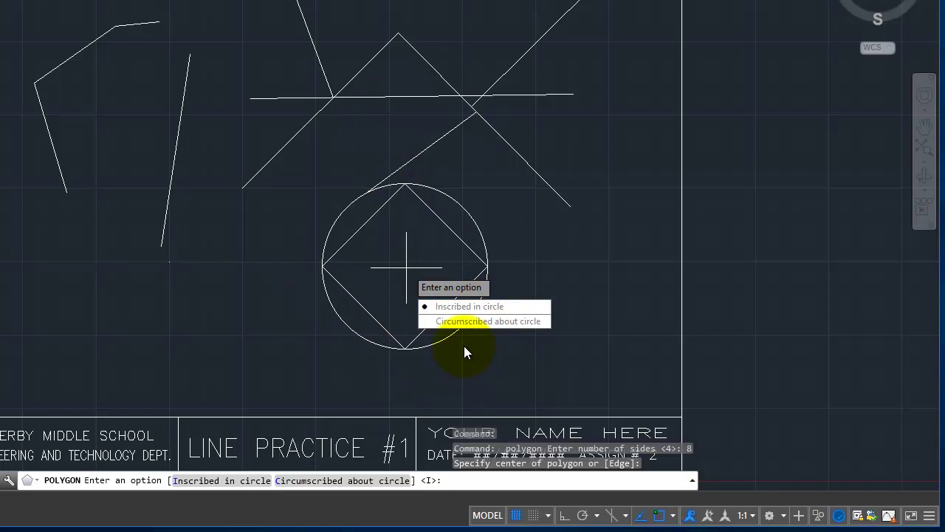
left_click(459, 306)
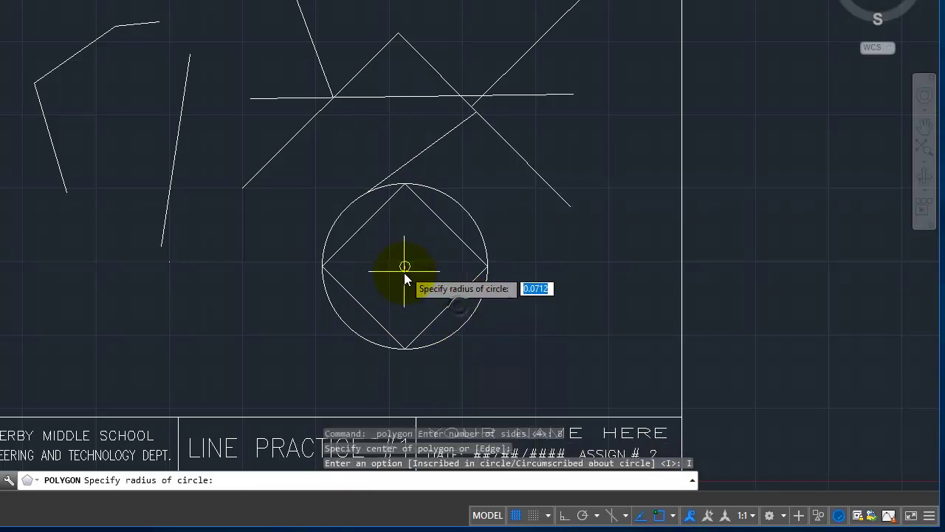
left_click(405, 352)
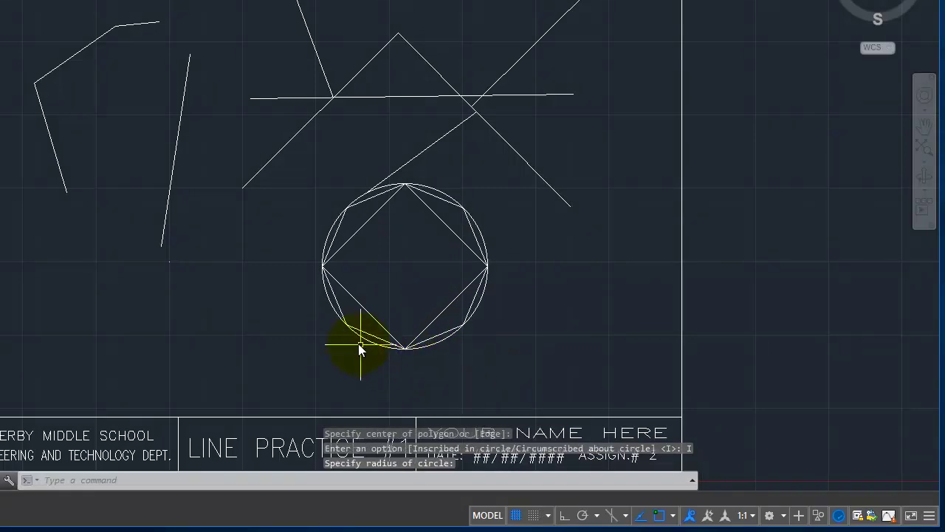
Delete the four lines of the rotated square inside the circle.
left_click(456, 319)
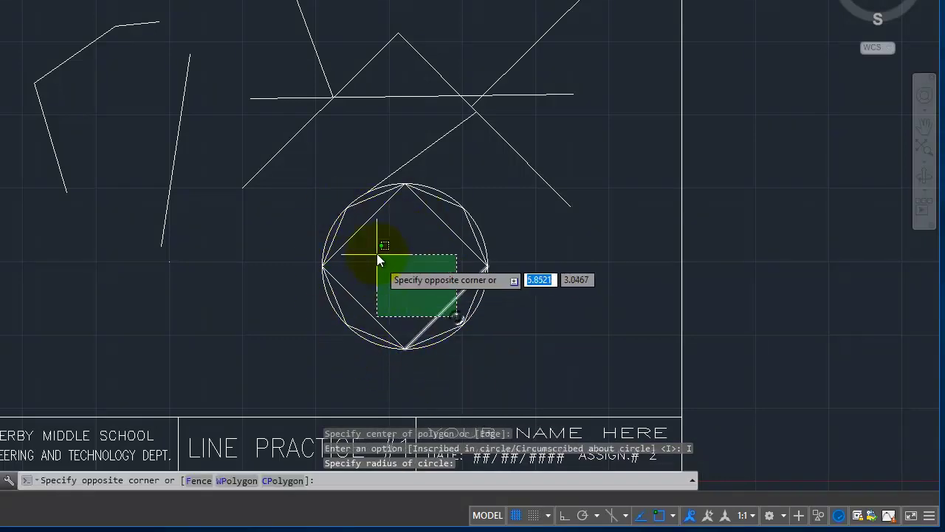
left_click(361, 224)
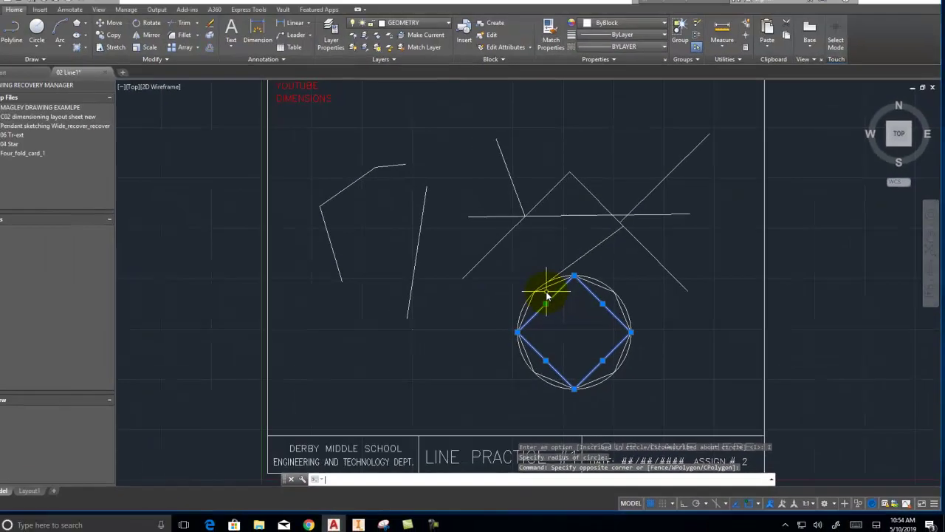
key("Delete")
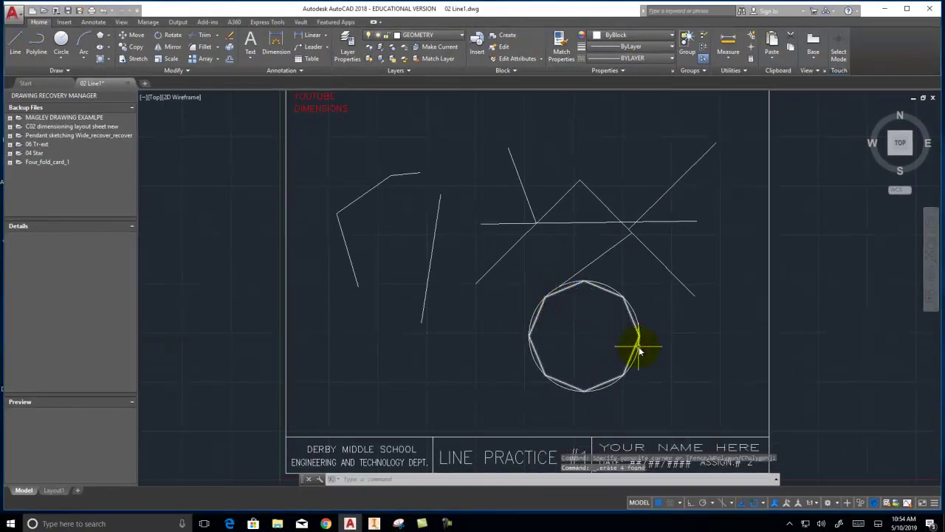
Delete all the intersecting lines above the circle with a crossing selection.
left_click(698, 345)
key("Escape")
left_click(649, 277)
left_click(496, 170)
key("Delete")
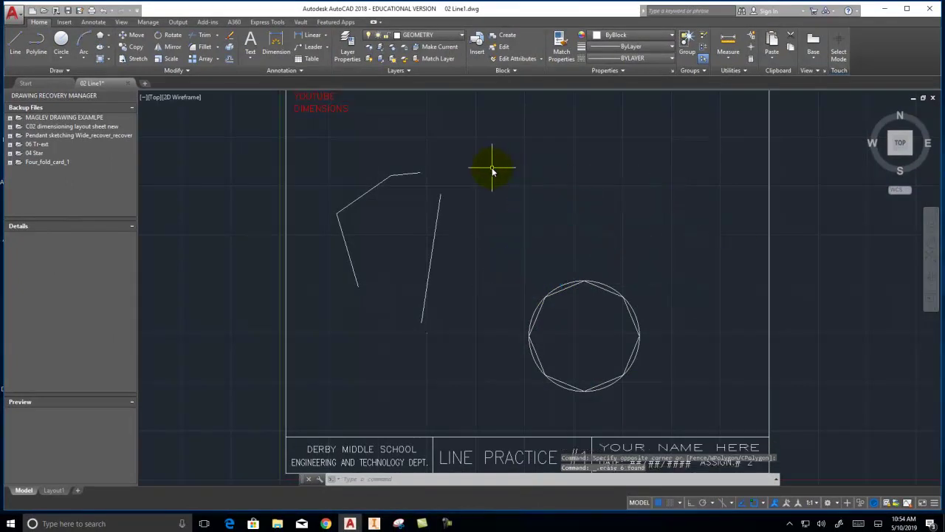
Draw an 8-sided polygon circumscribed about the circle from its center to its left edge, and inspect how both octagons meet the circle.
left_click(86, 37)
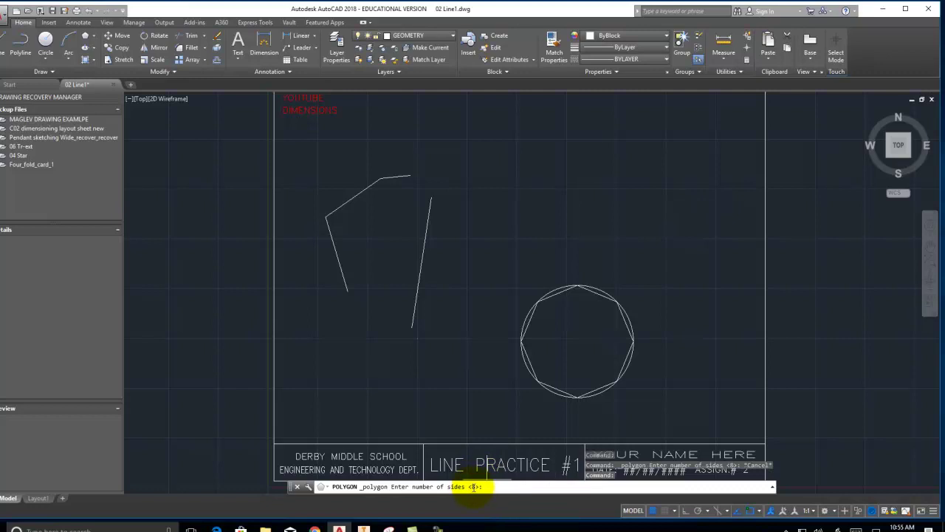
key("Return")
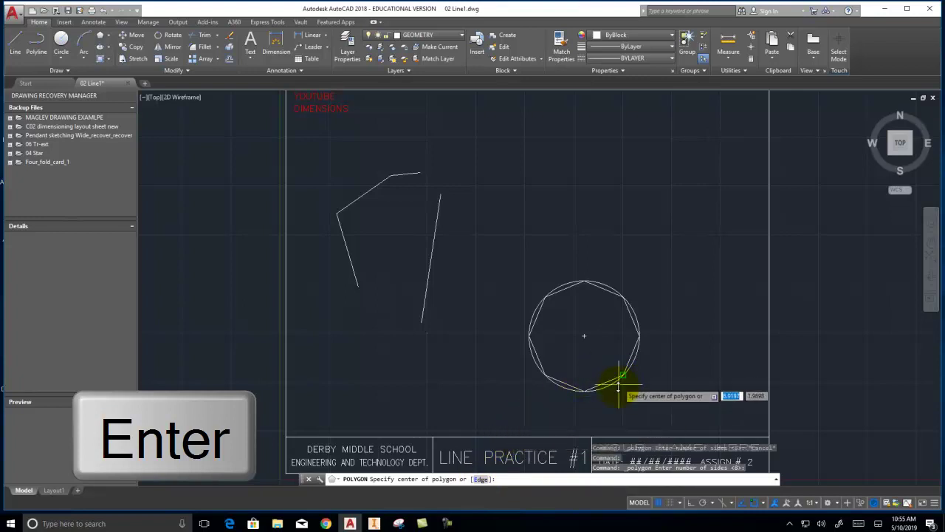
left_click(585, 338)
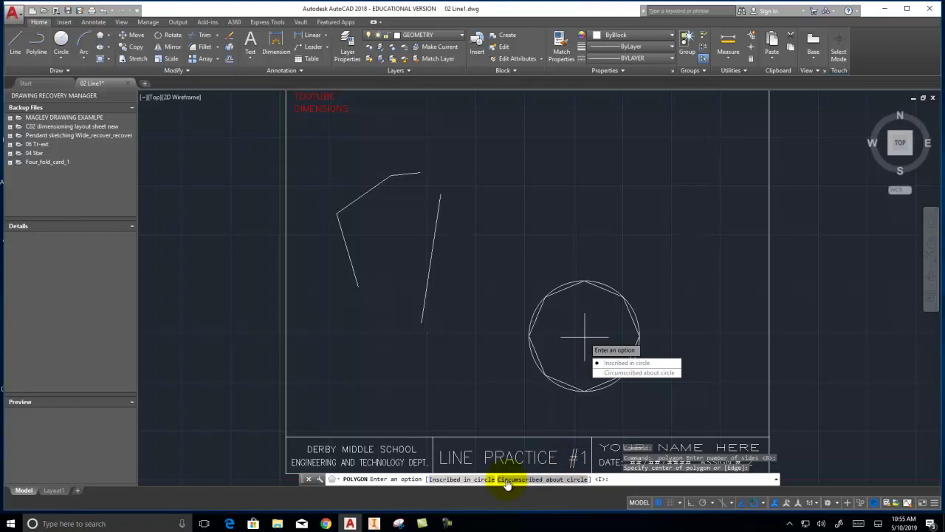
key("c")
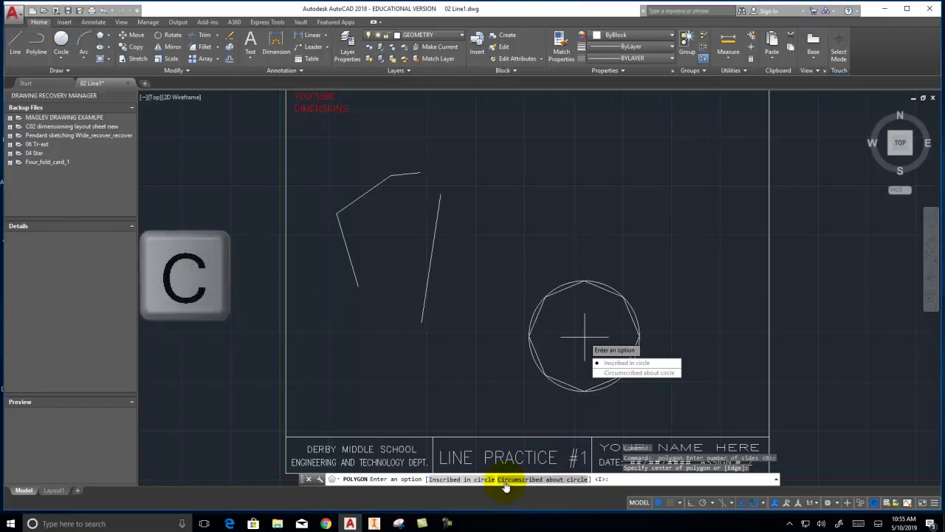
key("Return")
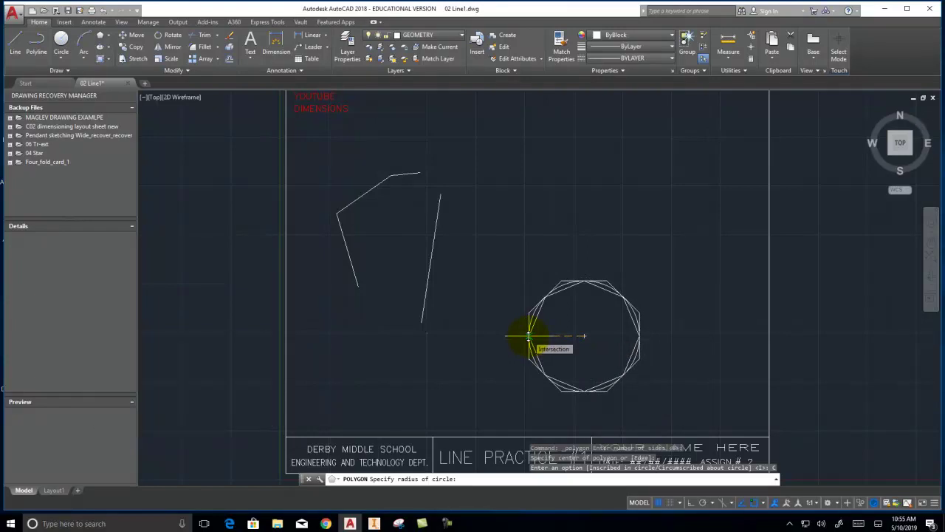
left_click(529, 336)
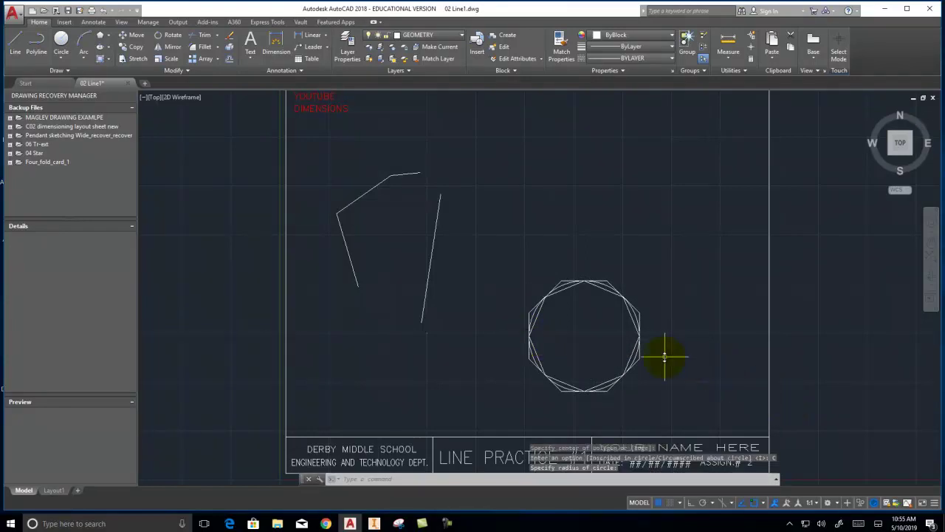
scroll(664, 358, "up", 4)
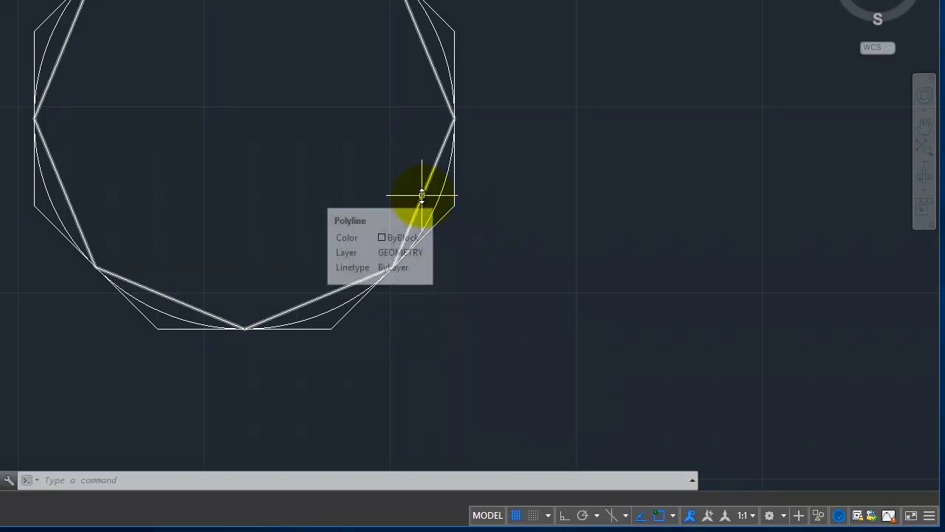
left_click(631, 95)
left_click(540, 55)
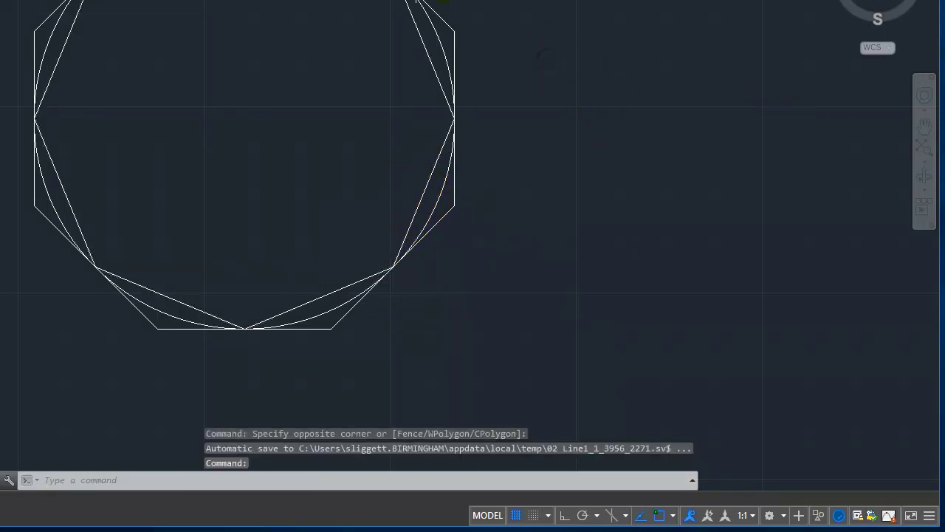
Draw a center-based ellipse to the right of the octagons with Ortho on, its long axis horizontal and its vertical half-axis about 0.6.
left_click(66, 23)
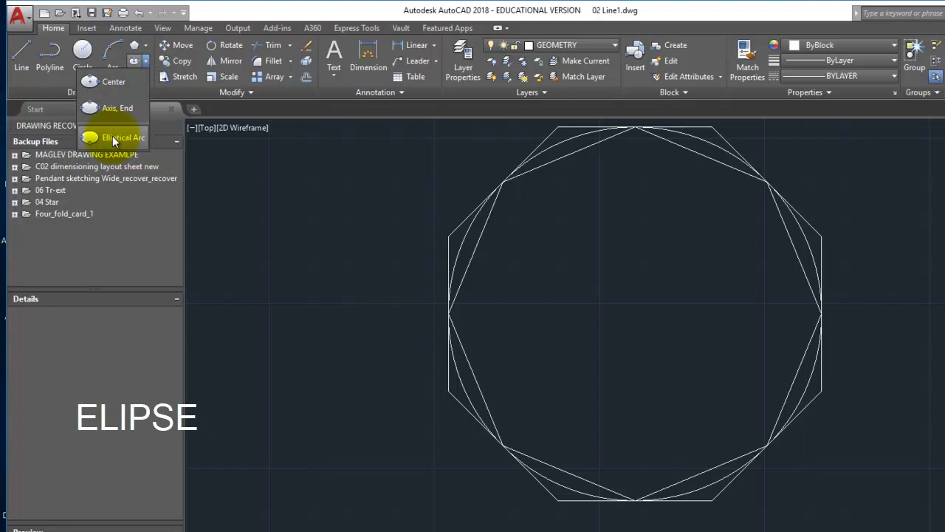
left_click(115, 82)
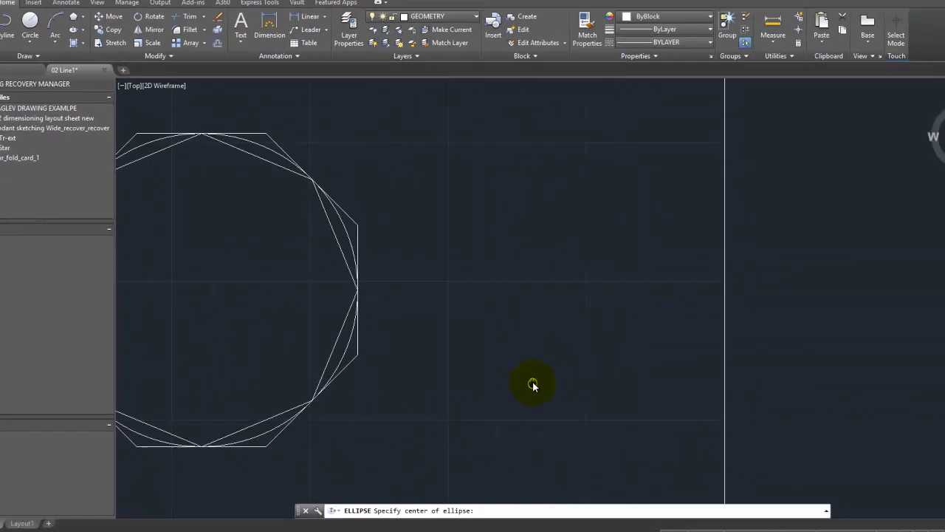
left_click(534, 290)
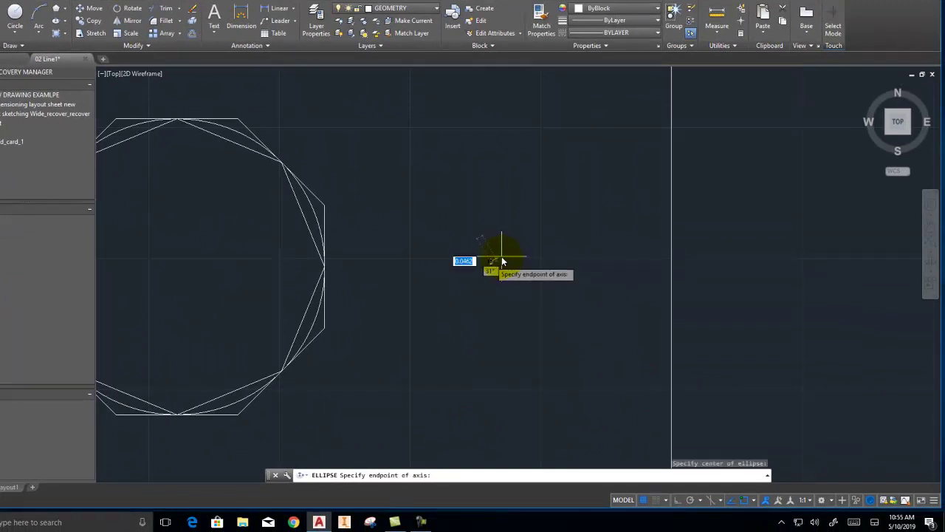
left_click(610, 260)
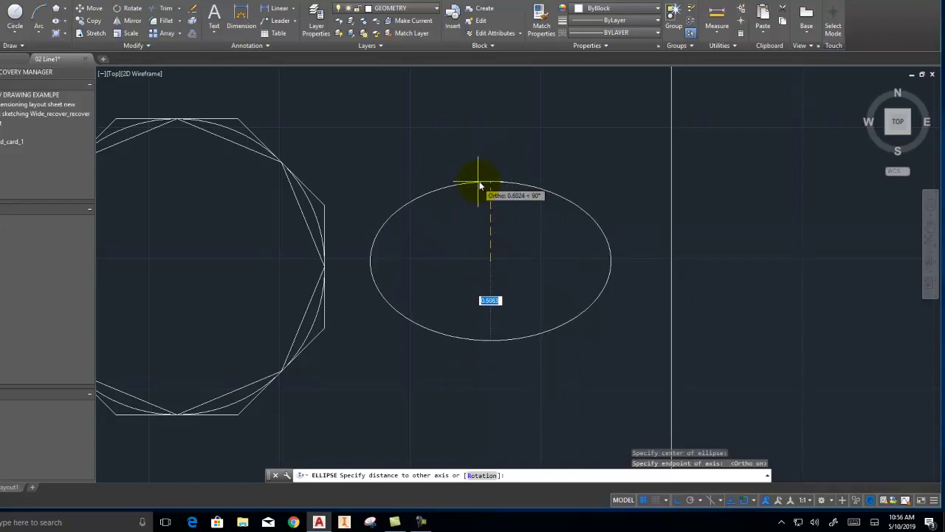
left_click(483, 184)
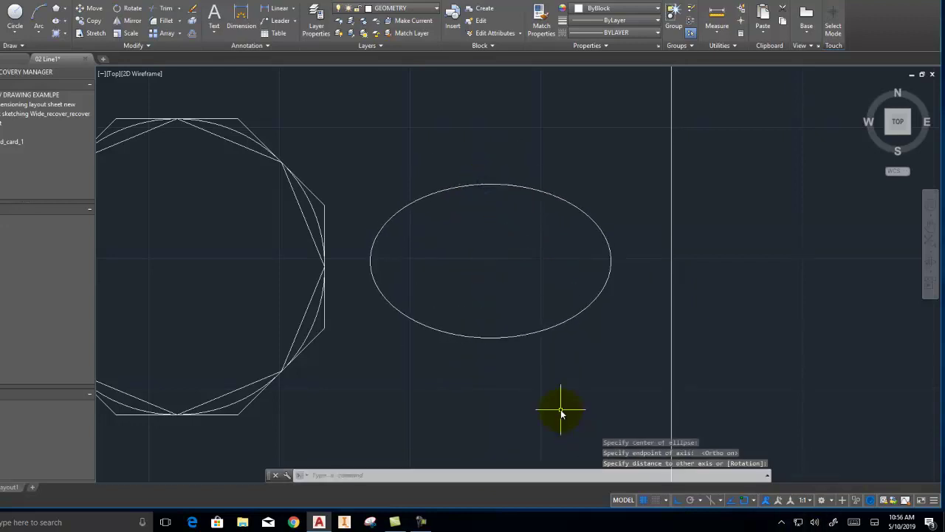
Place the single-line text "TEXT" in the upper middle of the drawing border, rotated 45 degrees.
scroll(554, 406, "down", 5)
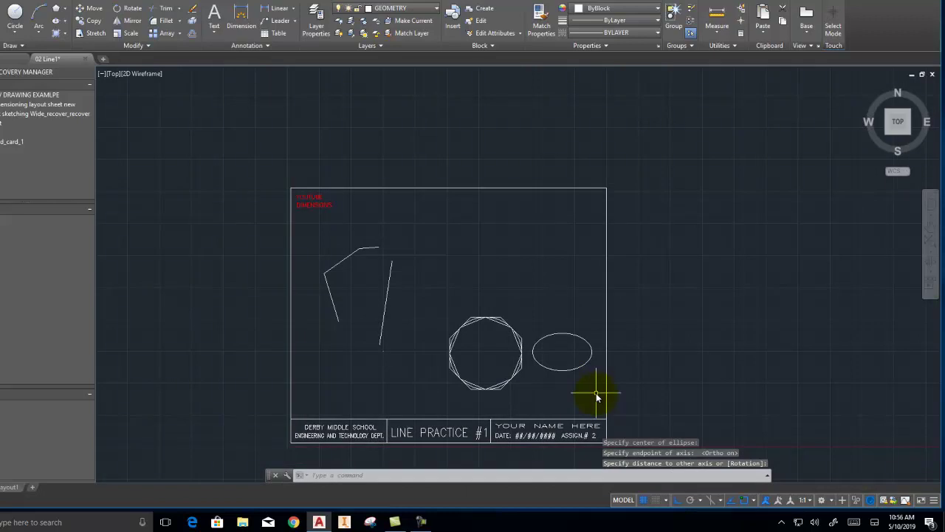
left_click(214, 34)
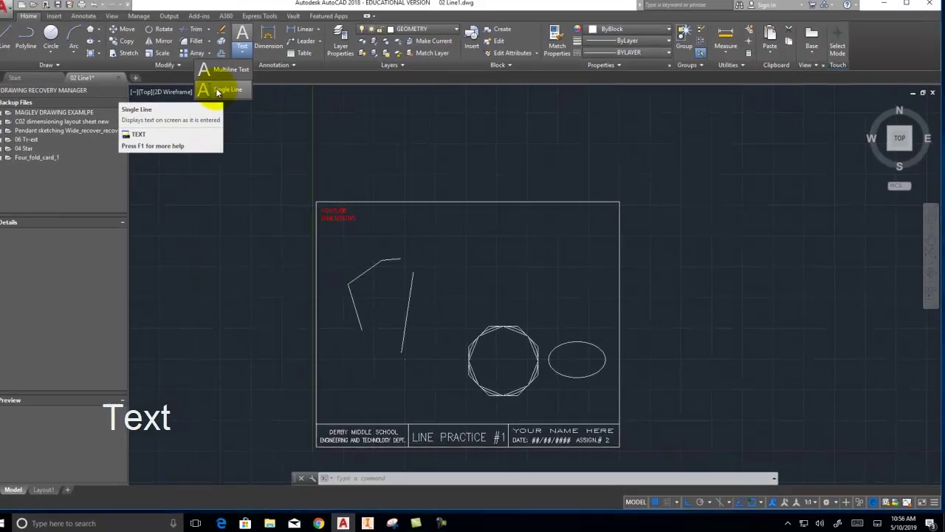
left_click(217, 91)
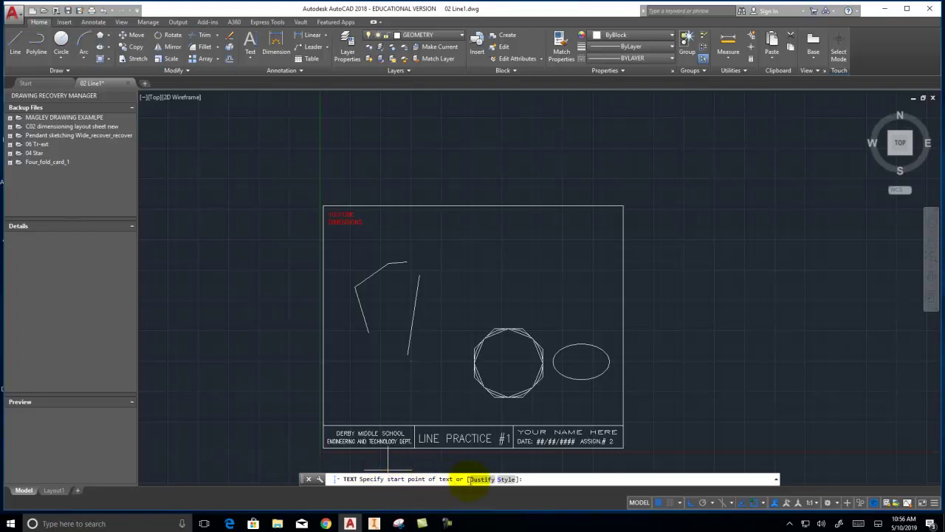
left_click(442, 238)
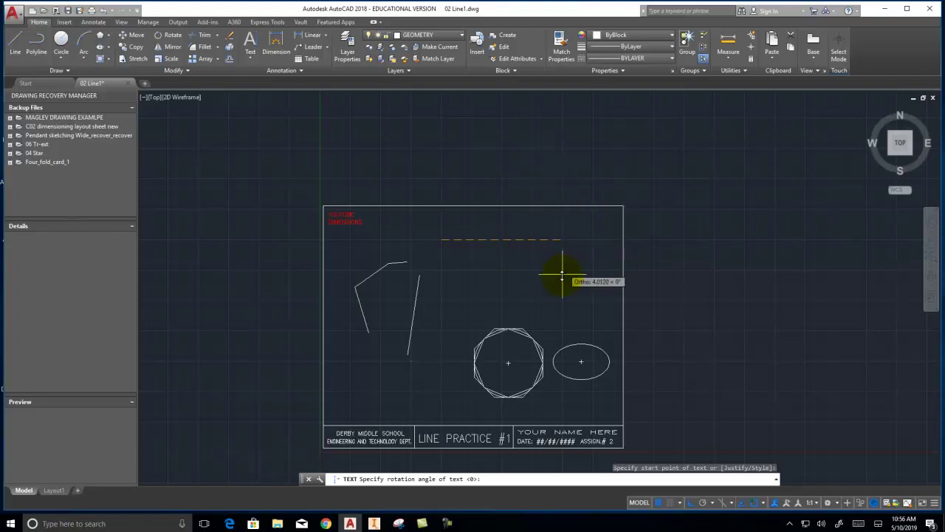
type("45")
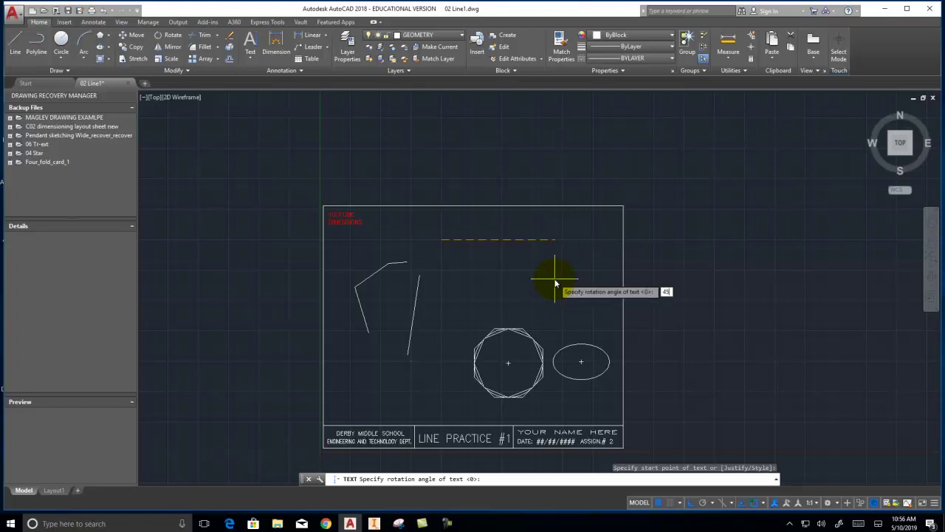
key("Return")
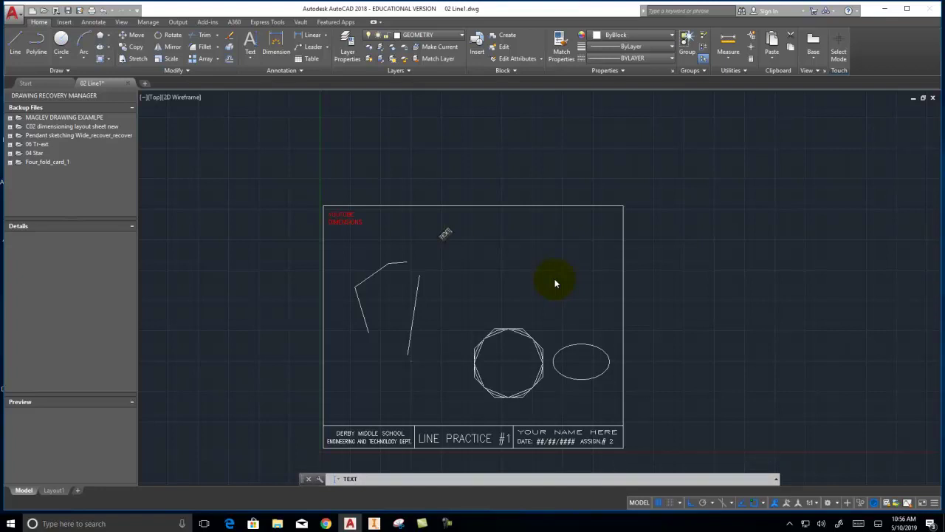
key("Return")
key("Return")
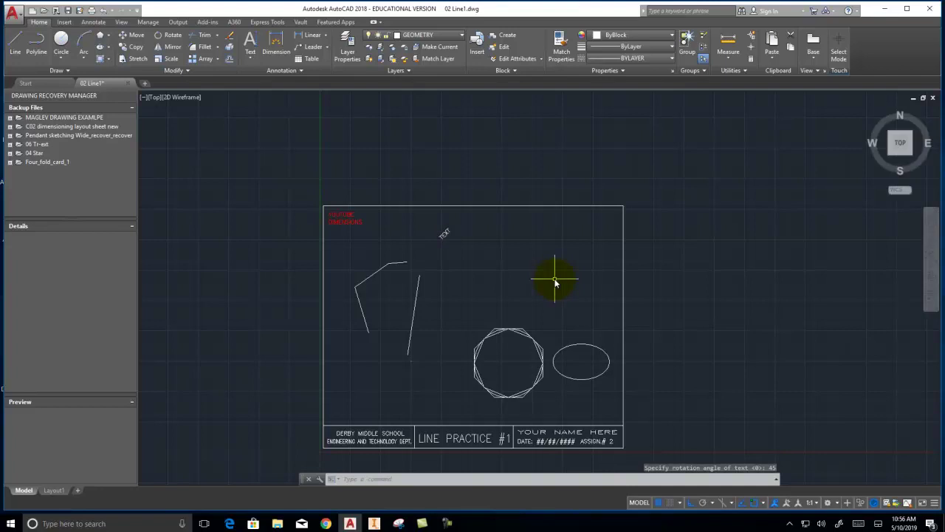
Select the rotated text and open the text style settings for its ROMANS style.
scroll(454, 232, "up", 8)
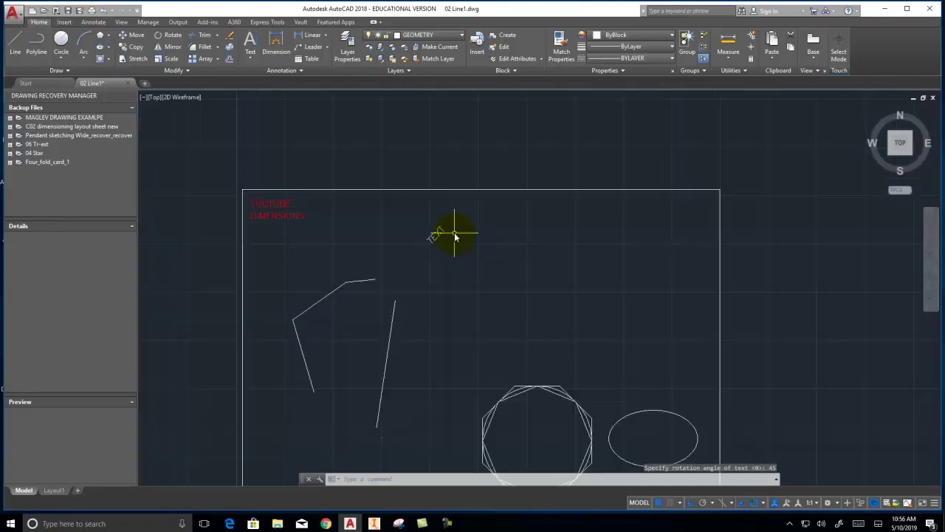
middle_click_drag(454, 232, 607, 278)
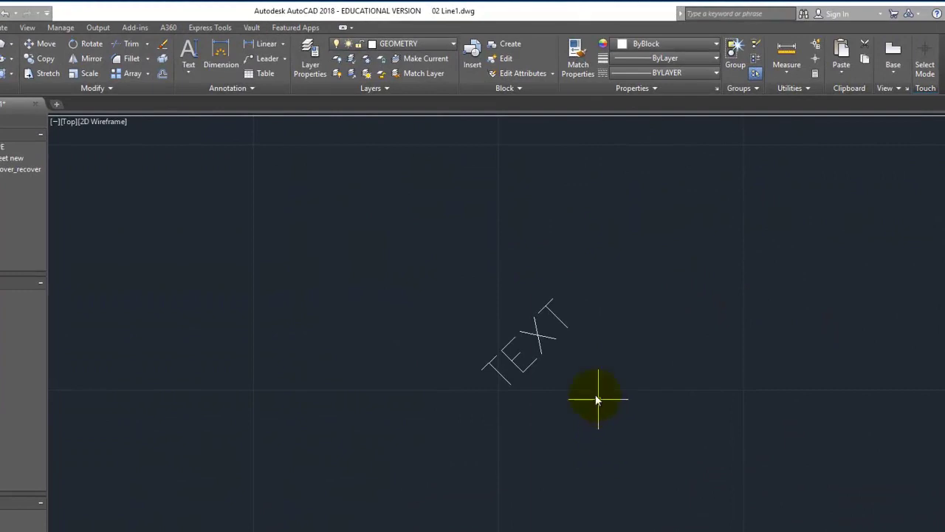
left_click(545, 333)
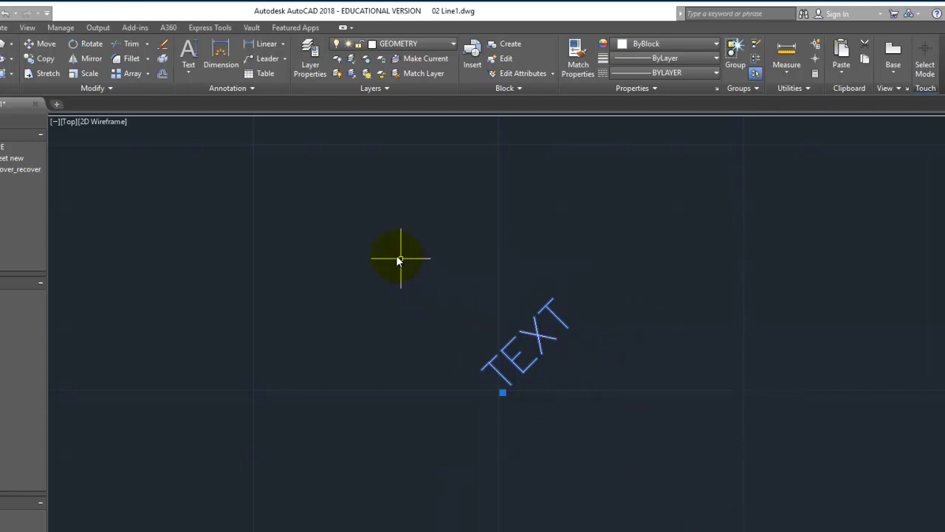
left_click(228, 87)
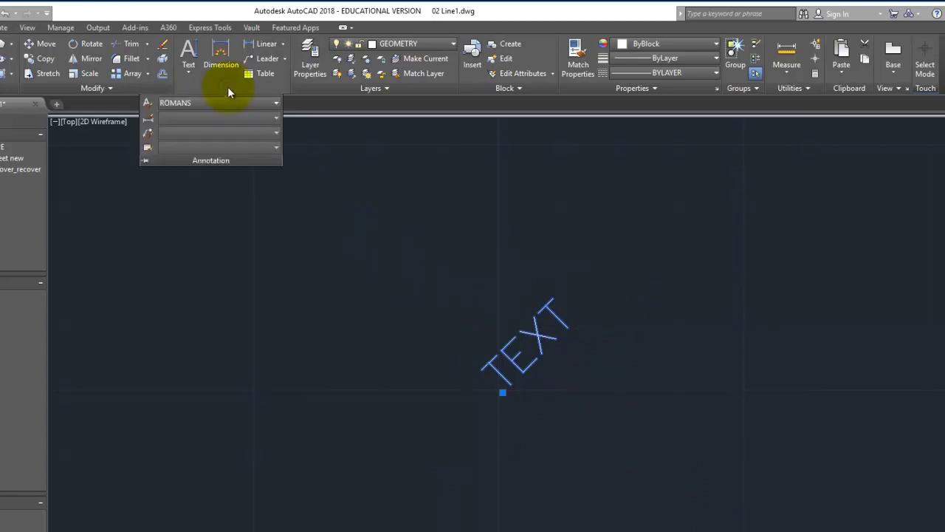
left_click(190, 107)
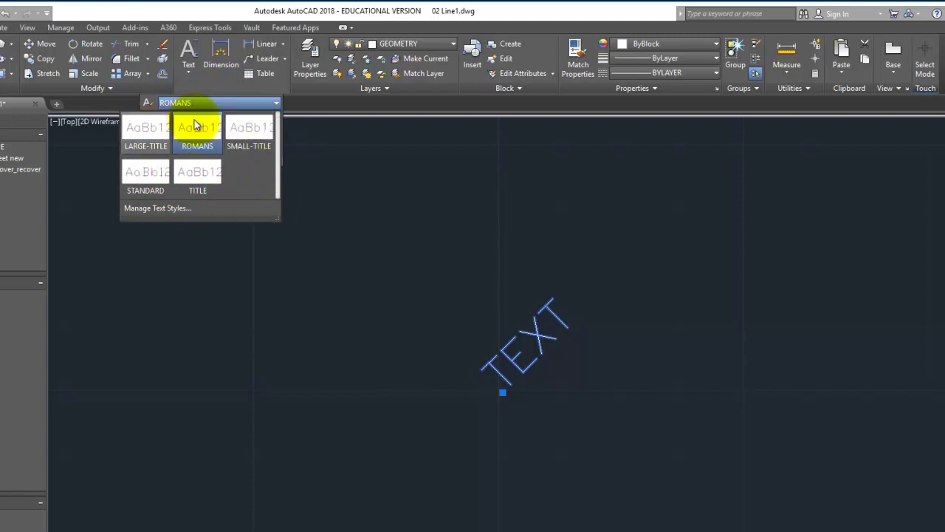
left_click(171, 209)
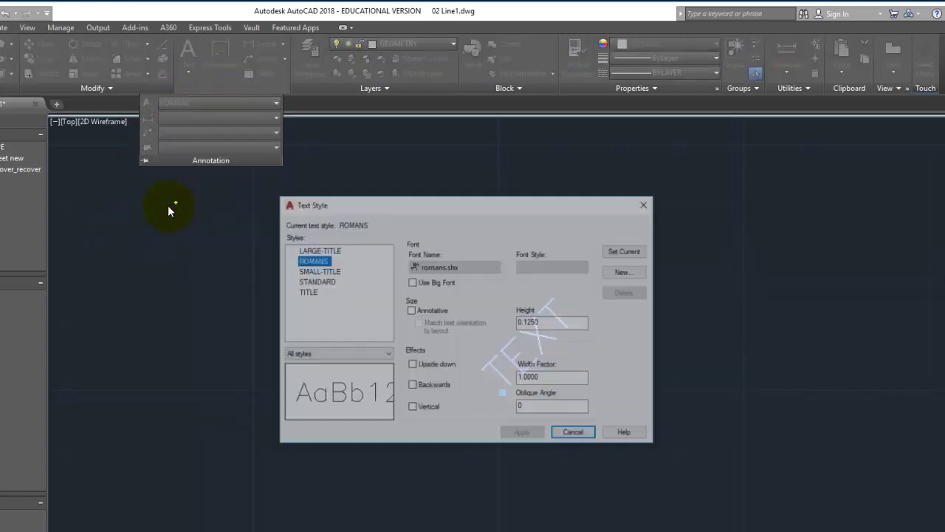
Set the ROMANS text style's font to Arial Black, apply the change and close the style settings.
left_click(497, 269)
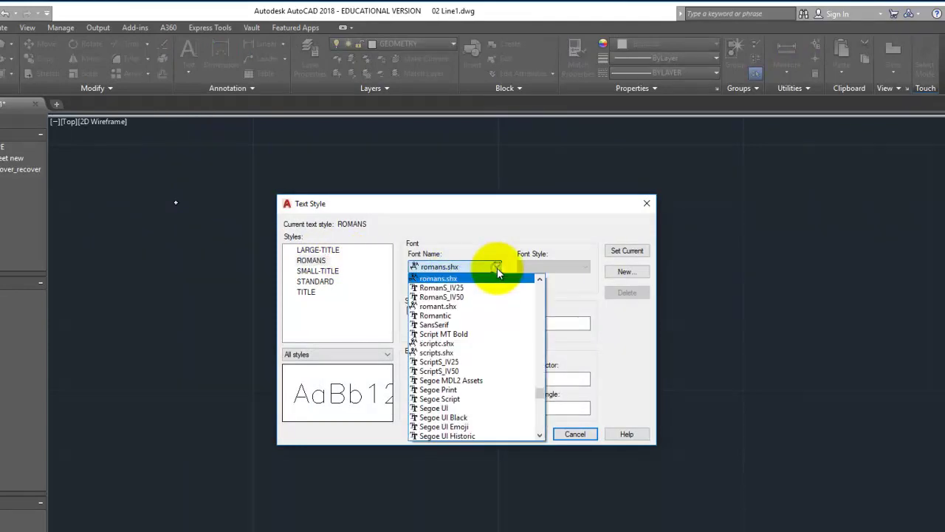
scroll(443, 347, "down", 5)
scroll(466, 355, "up", 15)
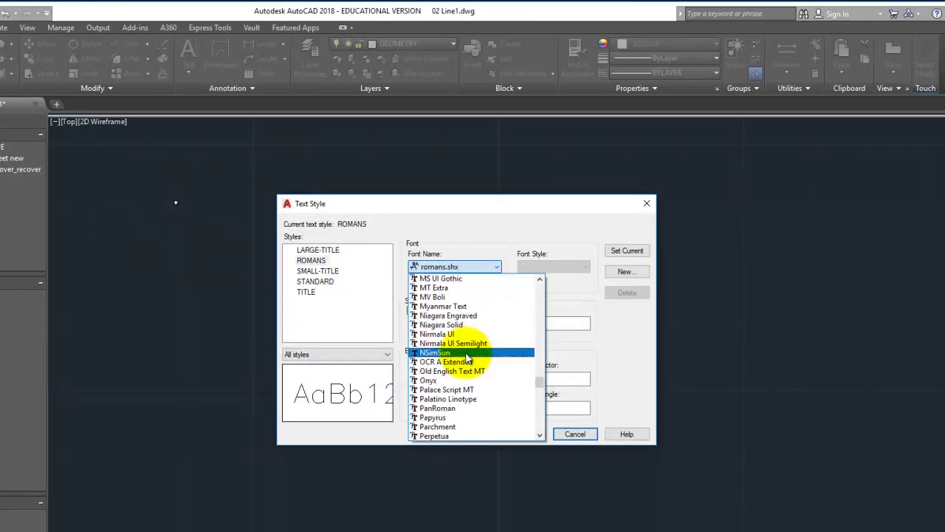
scroll(456, 364, "up", 20)
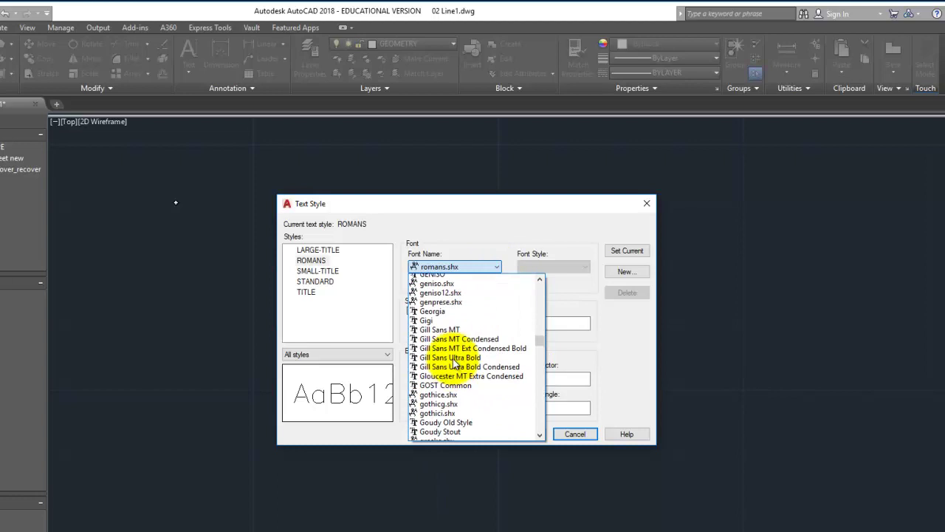
scroll(453, 365, "up", 15)
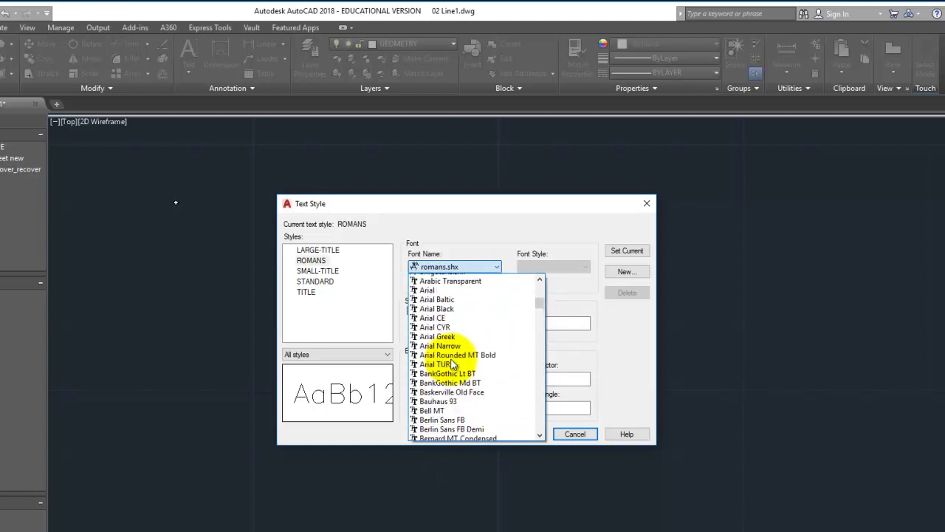
scroll(453, 365, "down", 3)
scroll(453, 365, "down", 1)
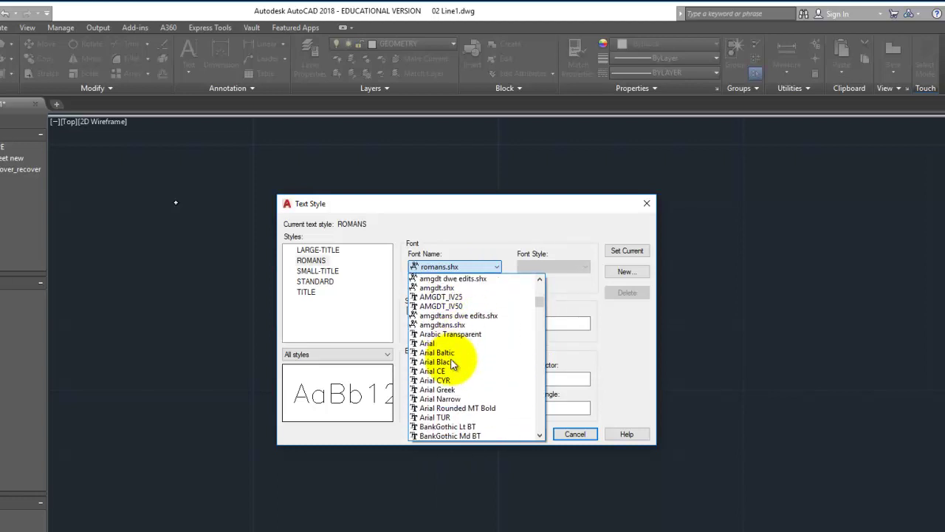
left_click(445, 361)
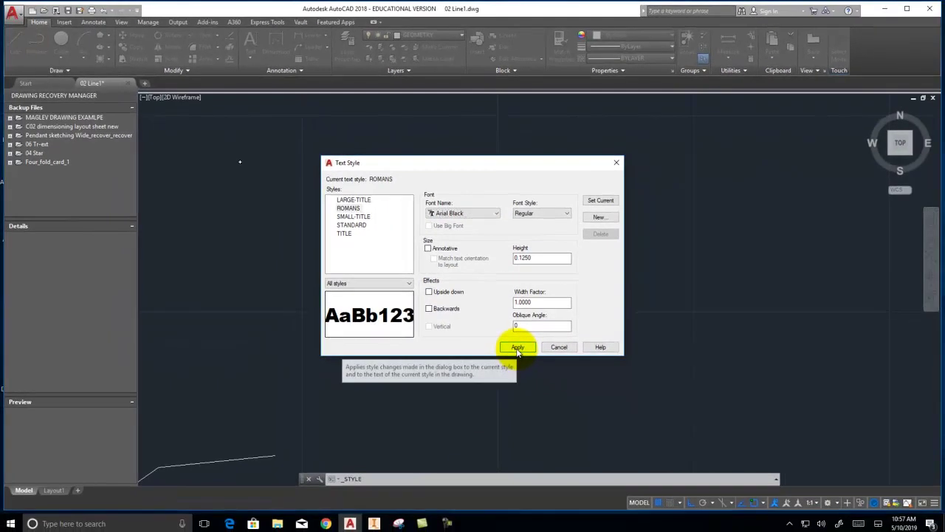
left_click(518, 350)
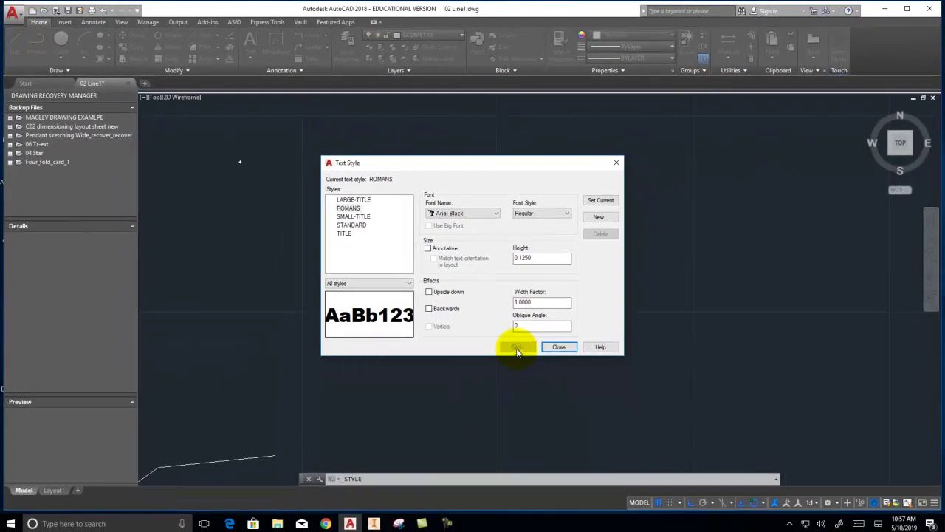
left_click(565, 347)
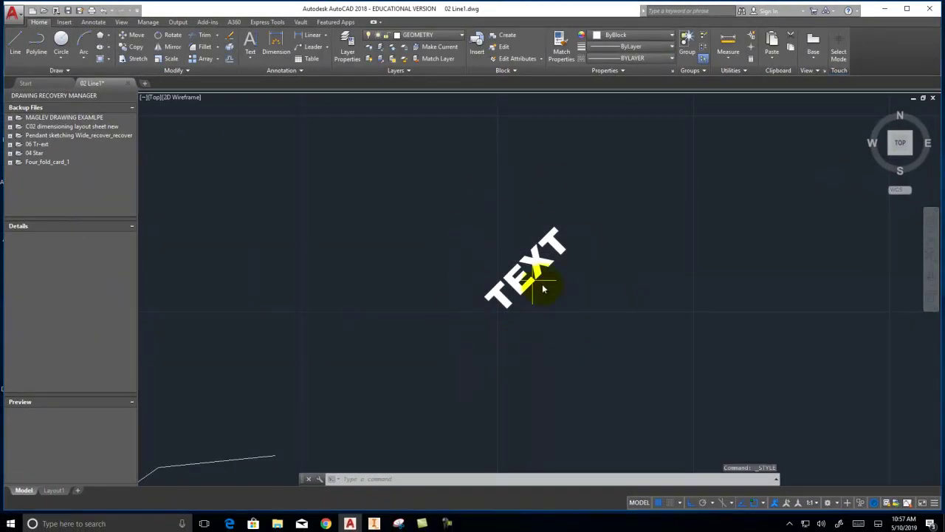
Move the circle and both octagons by their center onto the center of the ellipse, with Ortho off.
scroll(563, 309, "up", 3)
scroll(562, 308, "down", 5)
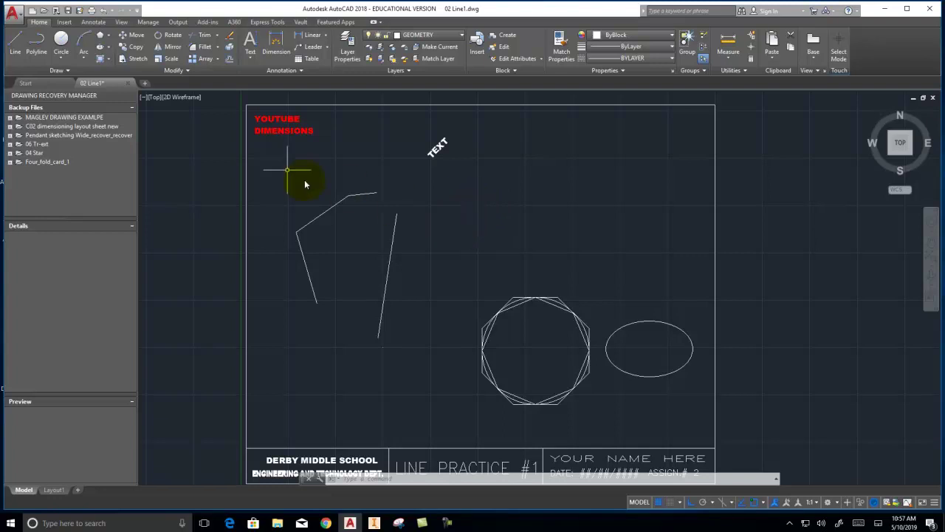
left_click(138, 37)
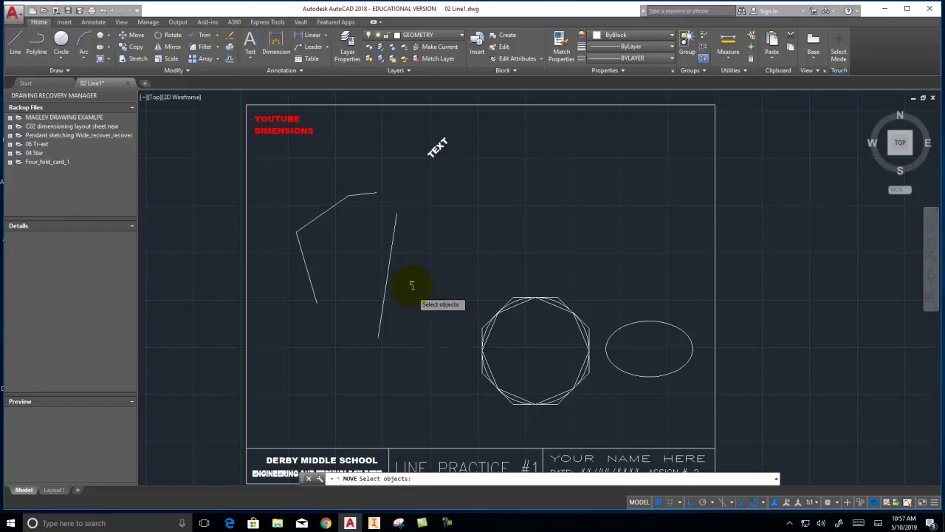
left_click(592, 422)
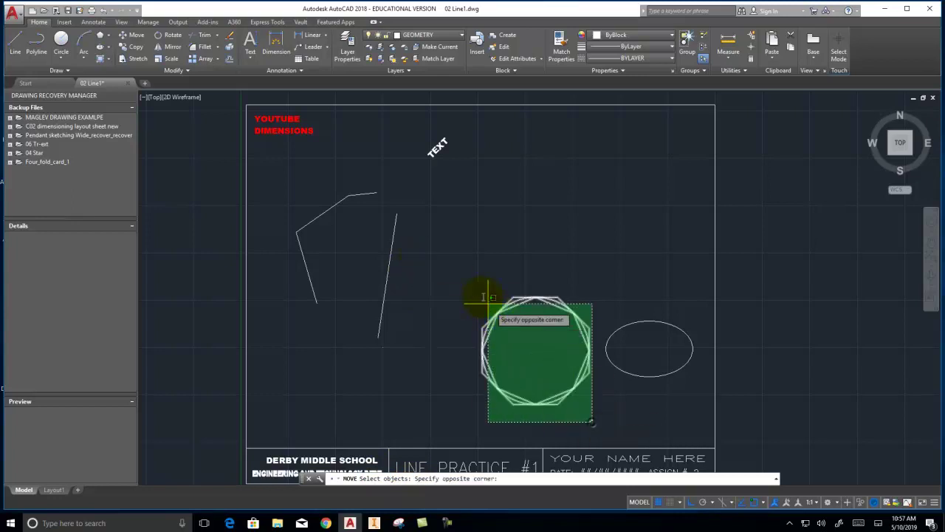
left_click(465, 271)
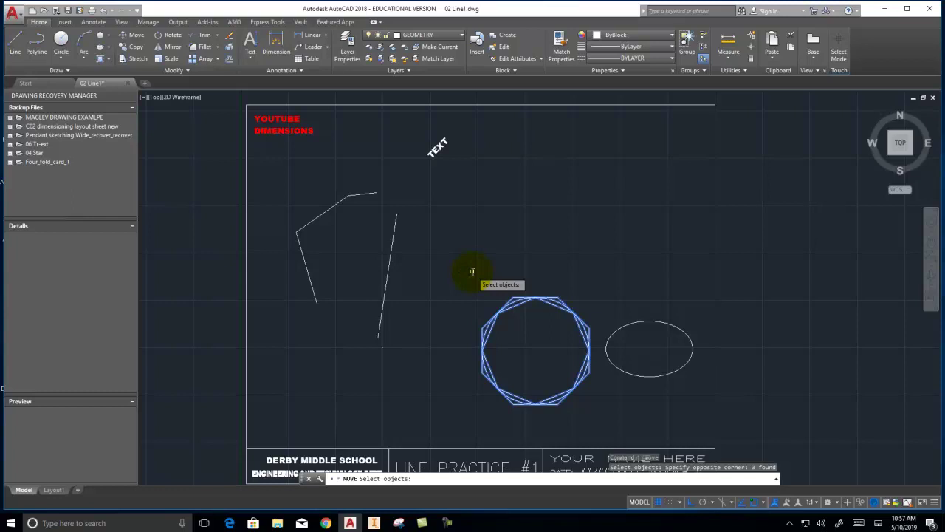
key("Return")
key("space")
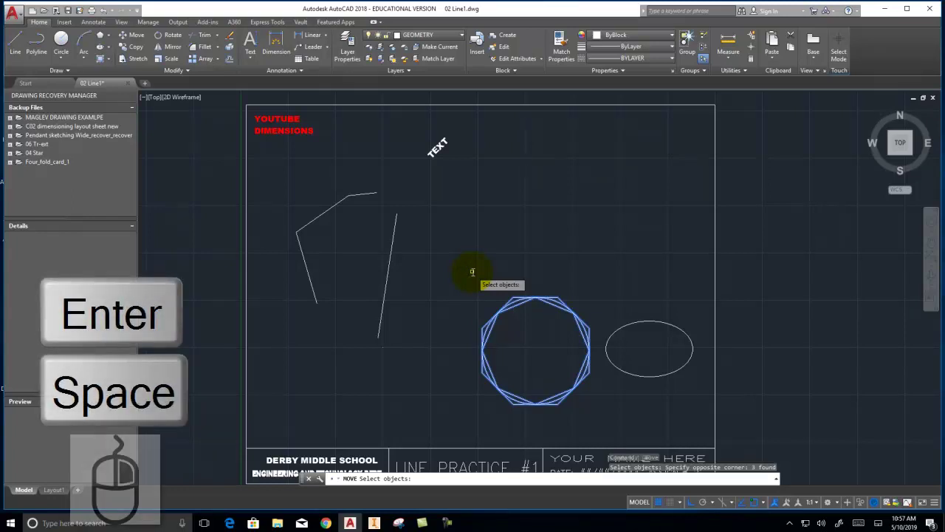
right_click(472, 271)
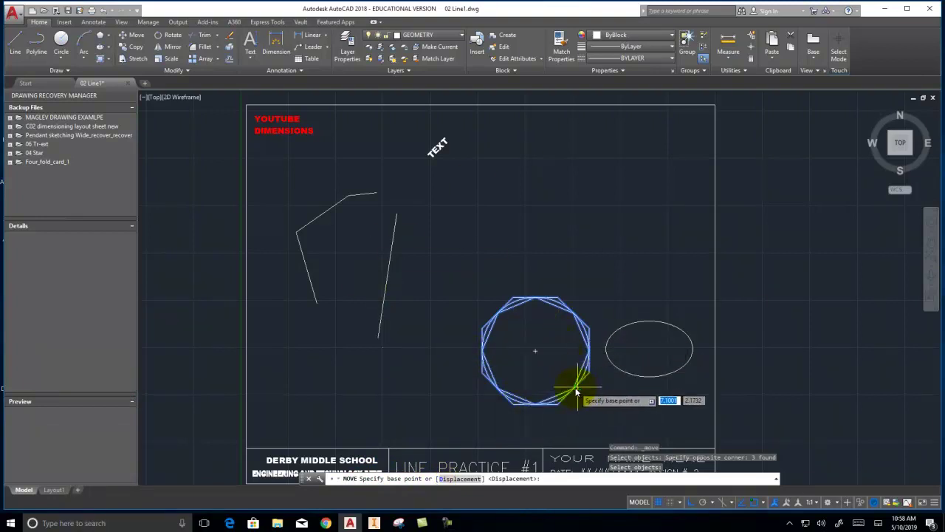
left_click(539, 350)
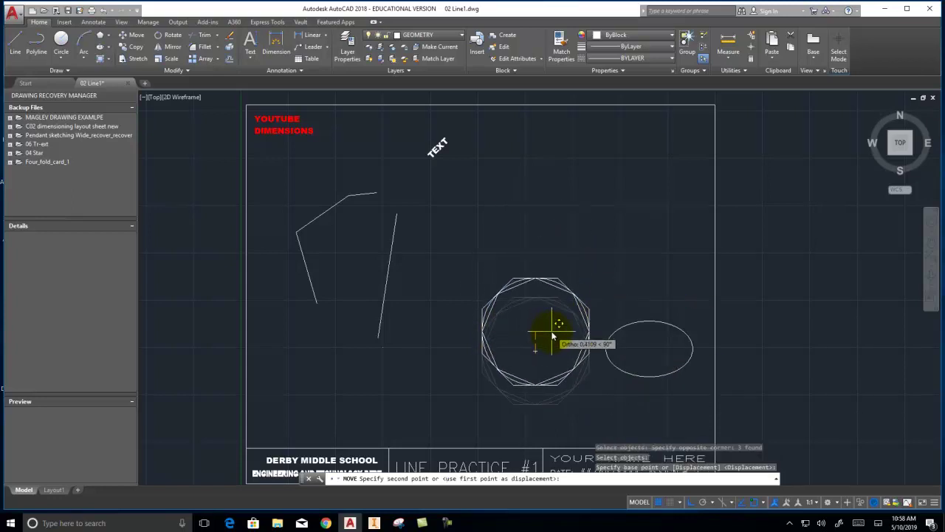
key("F8")
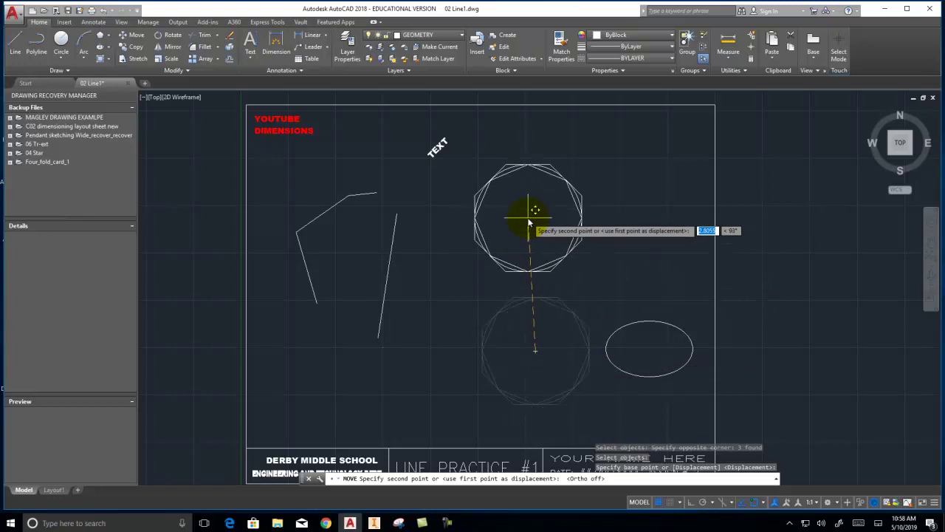
left_click(649, 353)
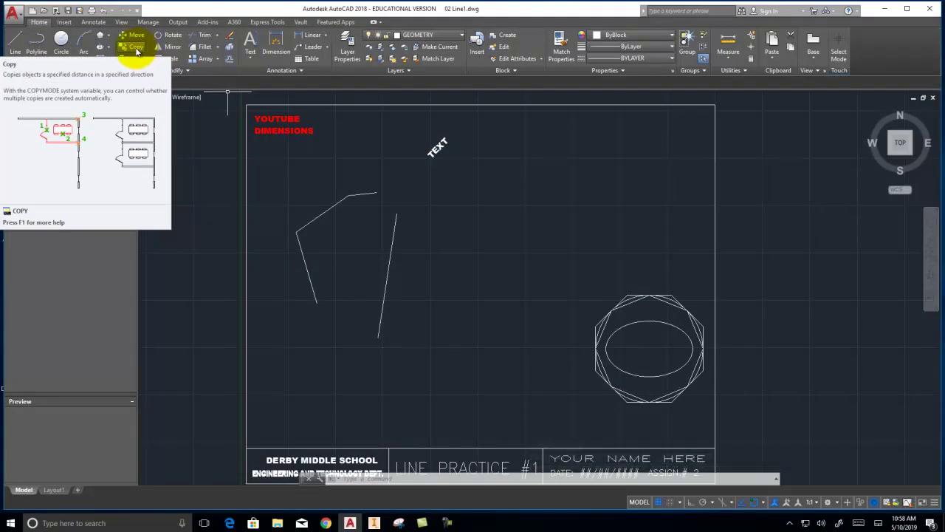
Copy the circle and both octagons by their center to three open spots: above the ellipse, in the border's middle, and in its lower middle.
left_click(137, 49)
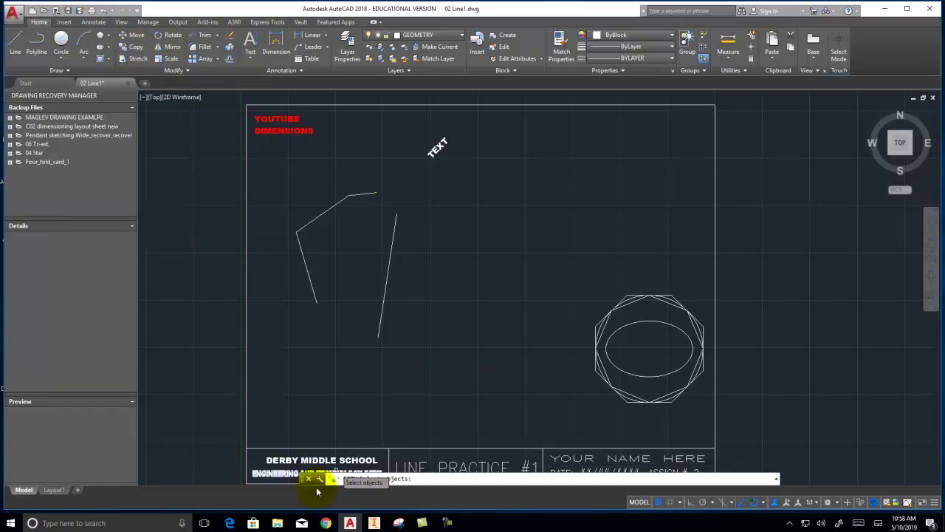
left_click(690, 419)
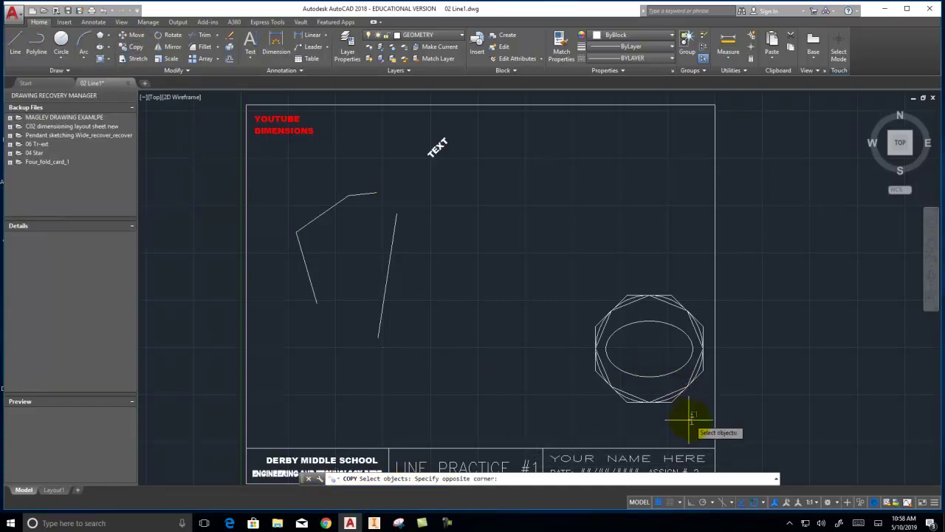
left_click(594, 387)
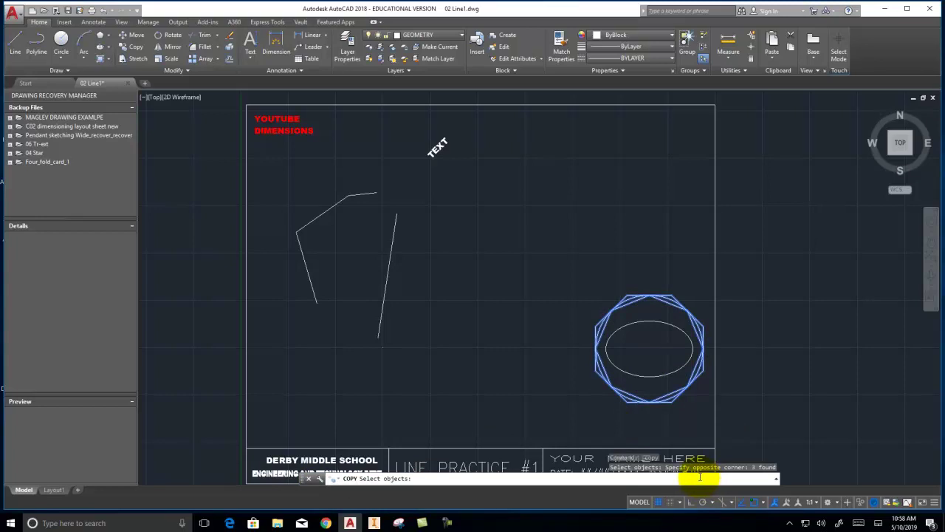
key("space")
key("Return")
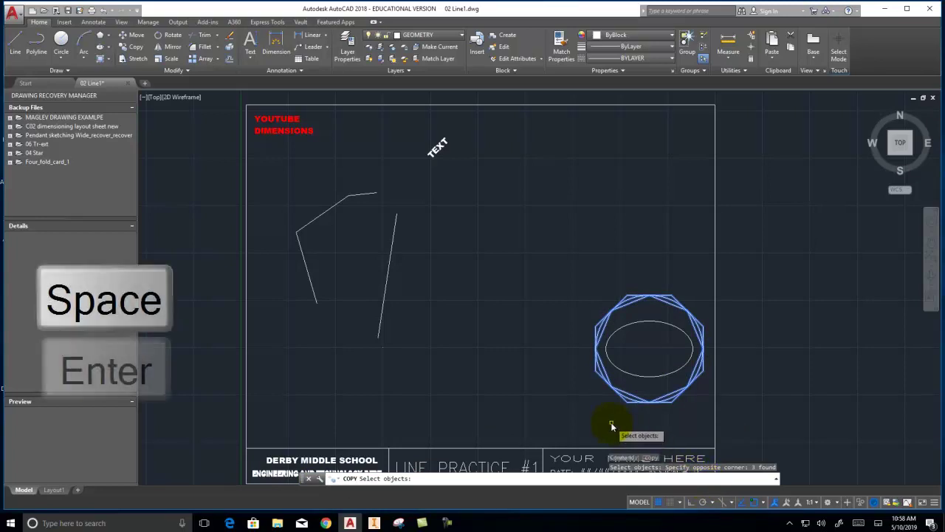
key("Return")
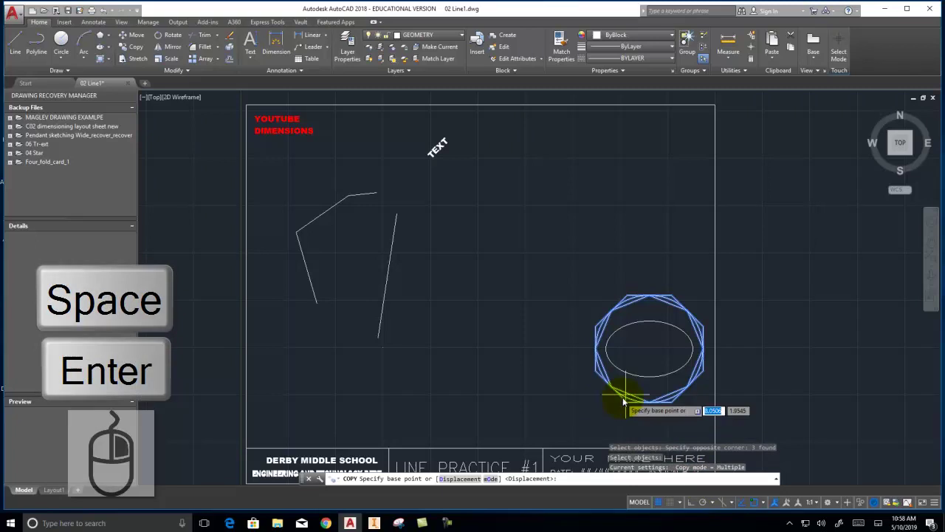
left_click(651, 352)
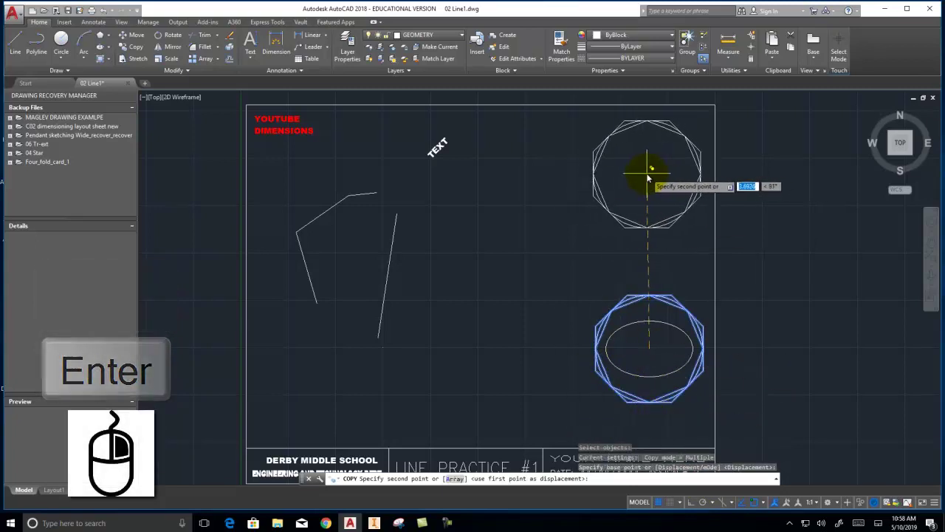
left_click(648, 175)
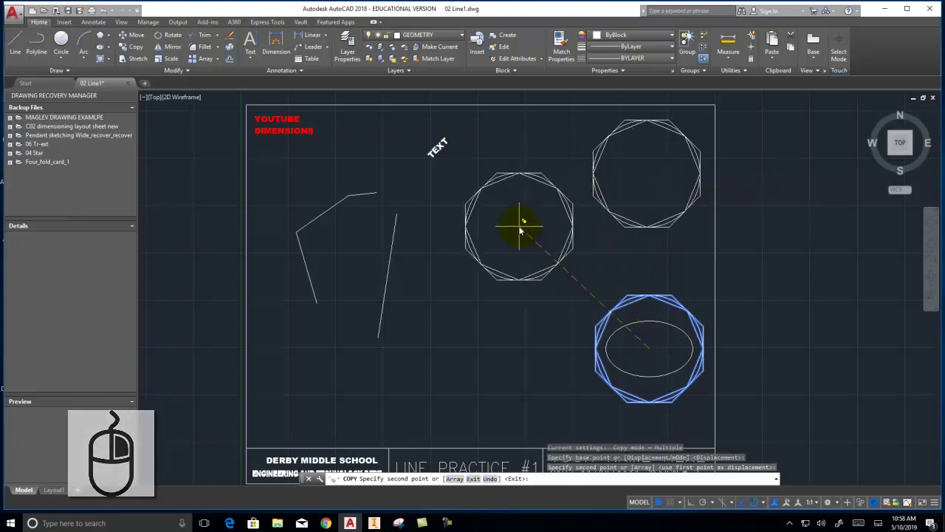
left_click(520, 231)
left_click(483, 365)
right_click(820, 344)
left_click(839, 350)
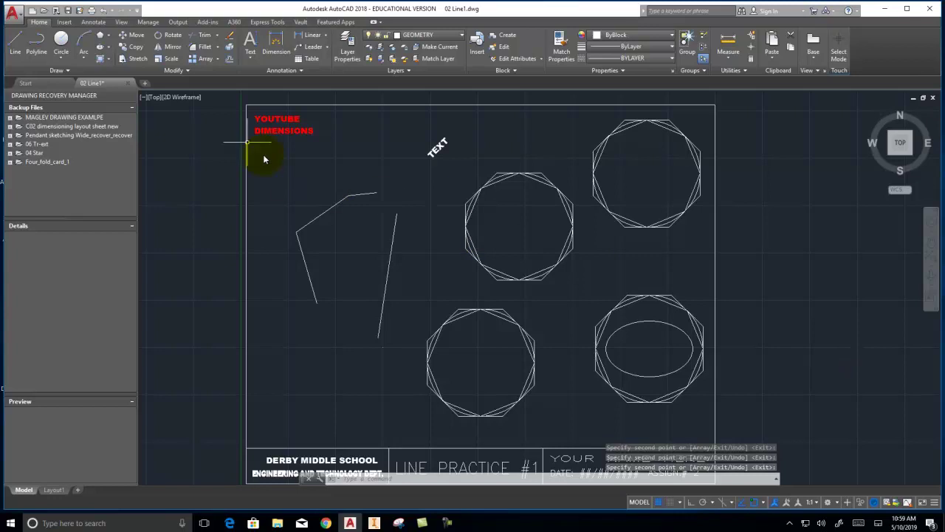
left_click(172, 36)
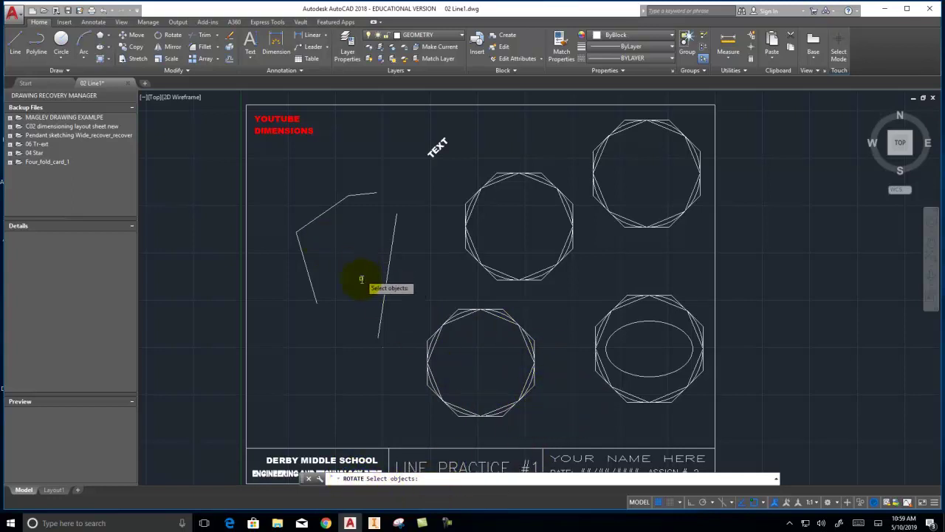
left_click(463, 165)
left_click(392, 104)
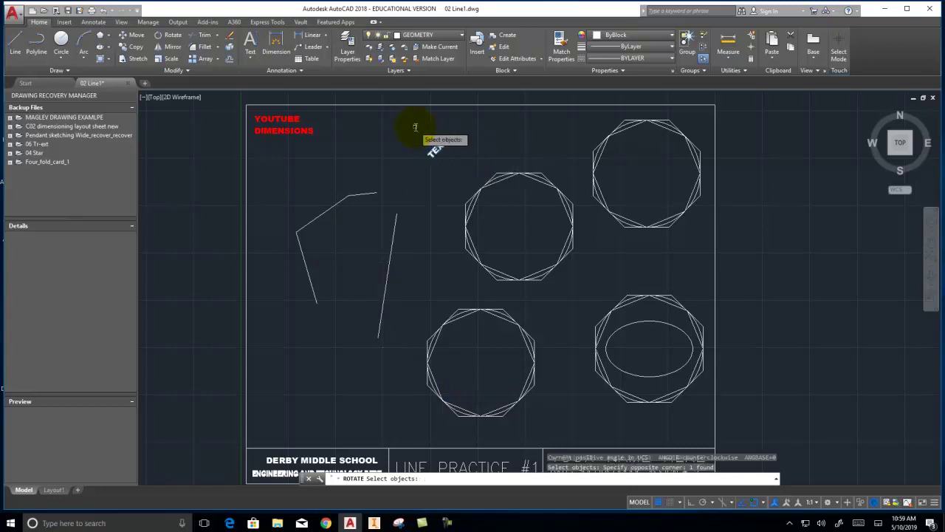
key("space")
key("Return")
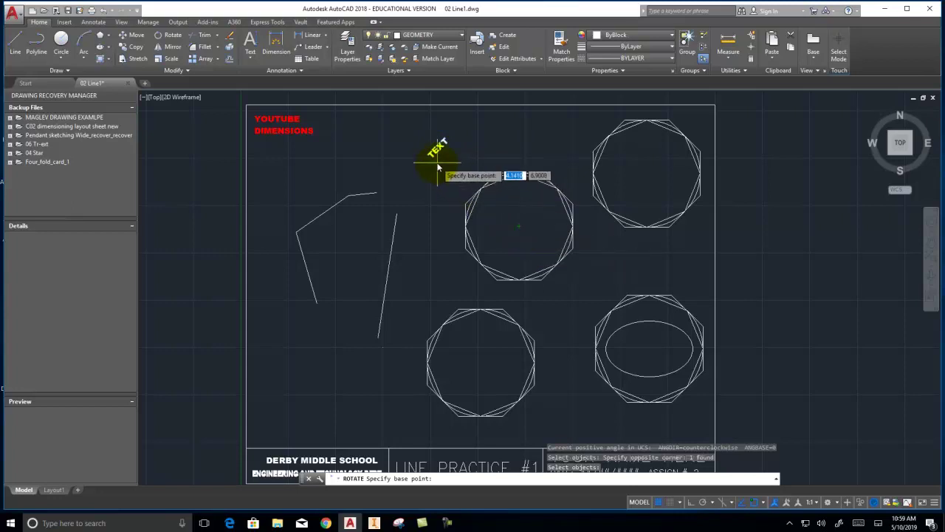
left_click(519, 226)
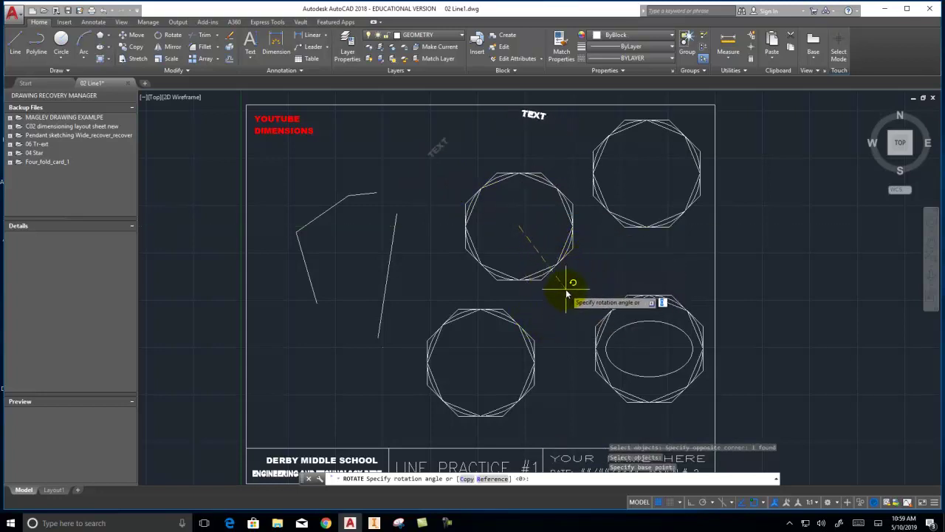
key("Escape")
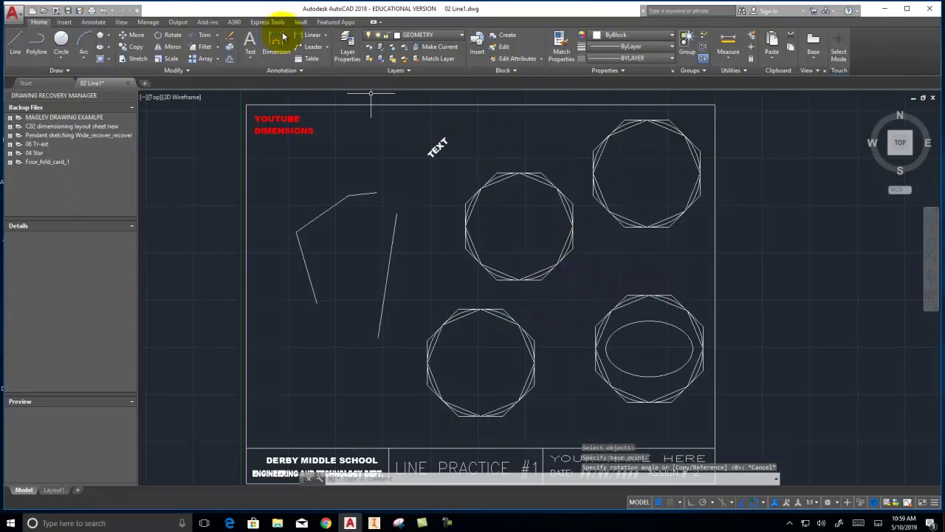
Rotate the slanted "TEXT" about its own center so that it reads horizontally.
left_click(170, 35)
left_click(464, 170)
left_click(417, 139)
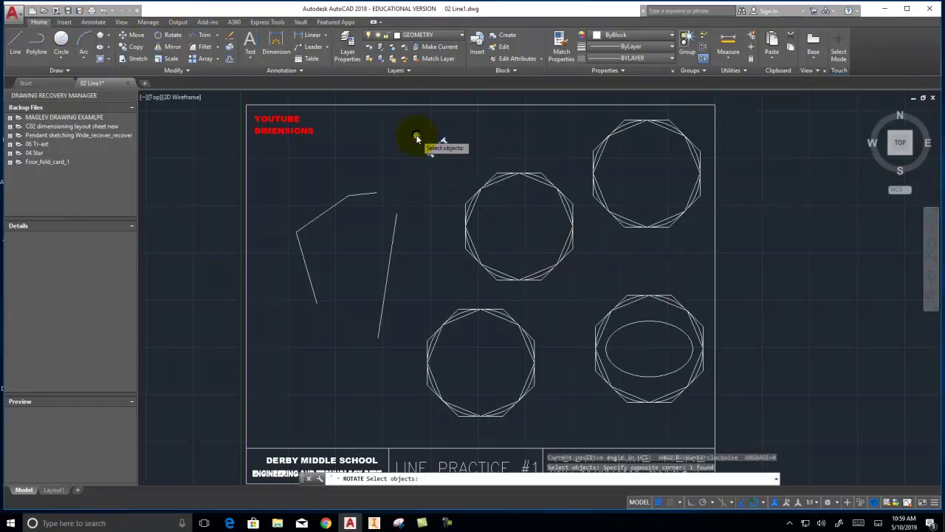
key("Return")
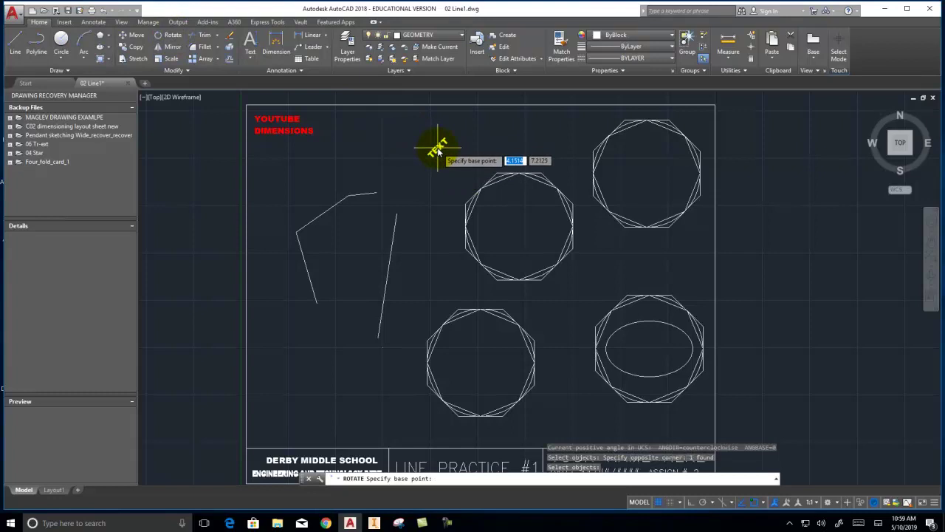
left_click(436, 149)
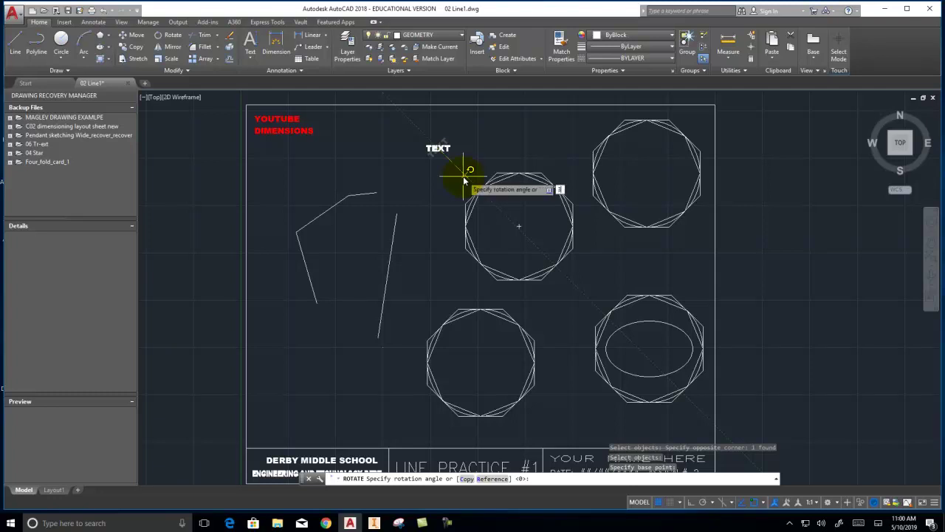
key("Return")
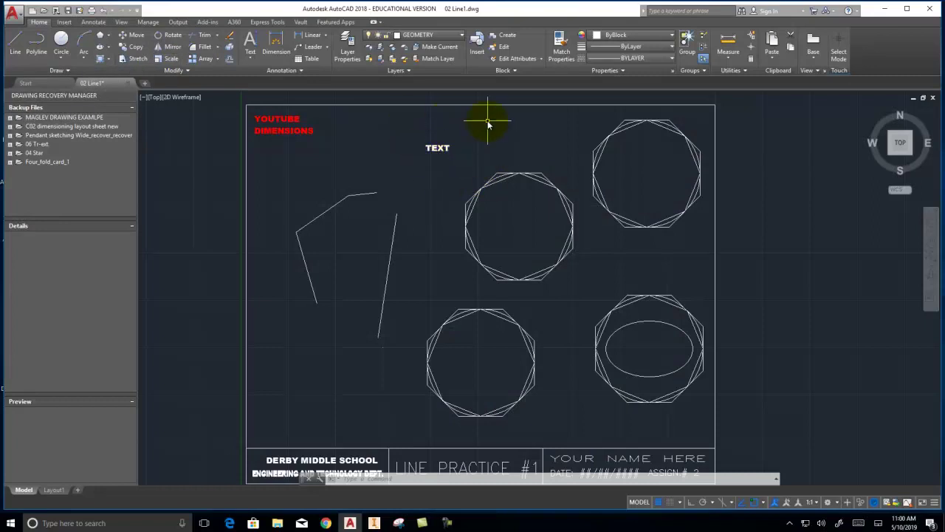
Scale the "TEXT" text by a factor of 4 about its center.
left_click(167, 60)
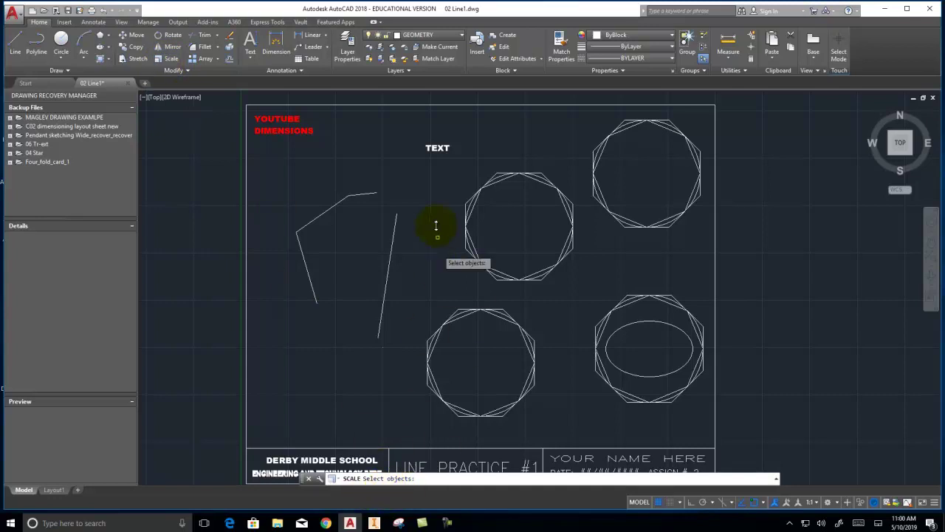
left_click(446, 159)
left_click(414, 141)
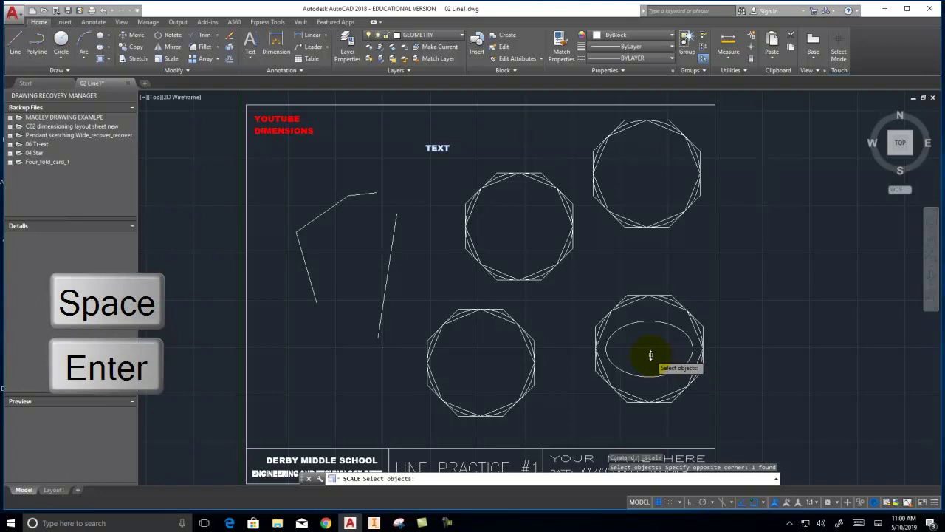
key("Return")
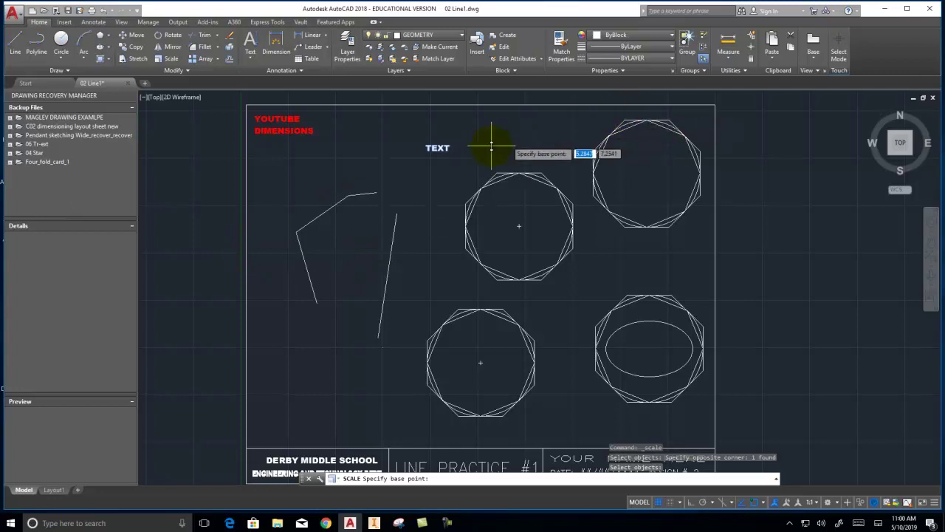
left_click(438, 148)
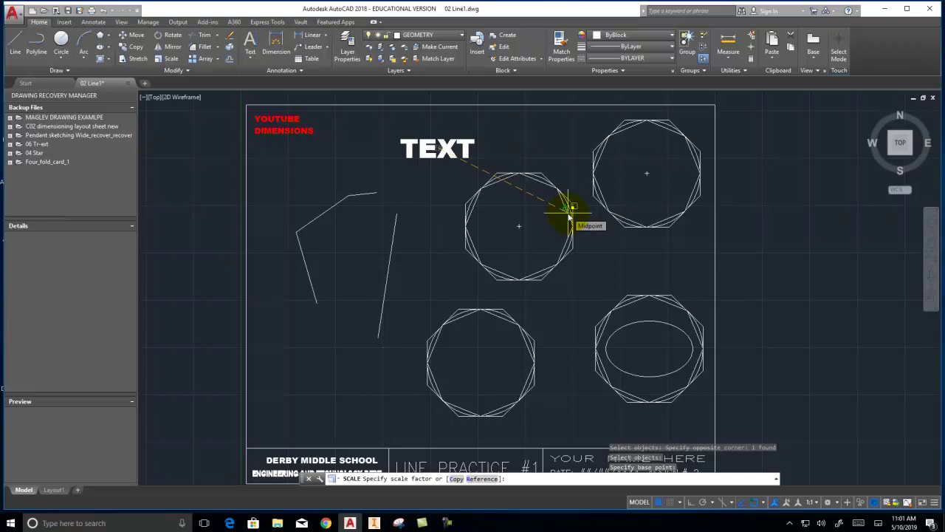
type("4")
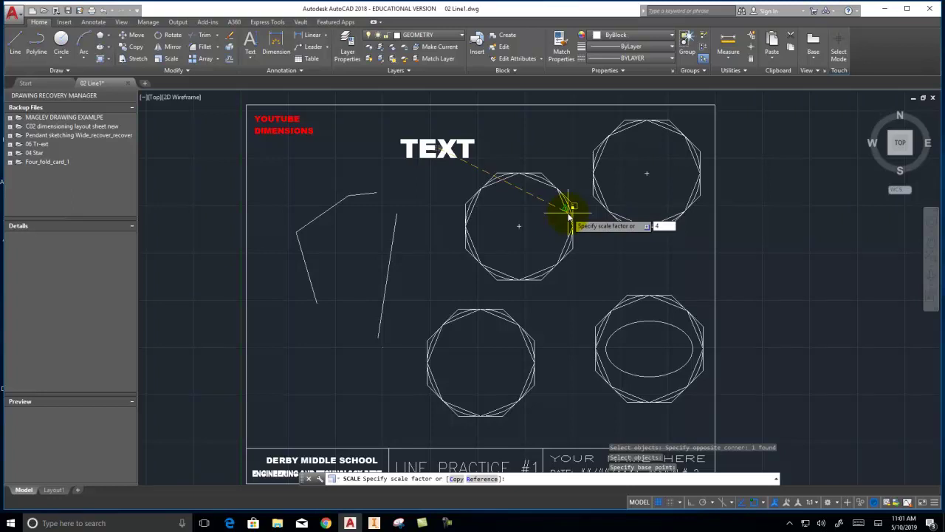
key("Return")
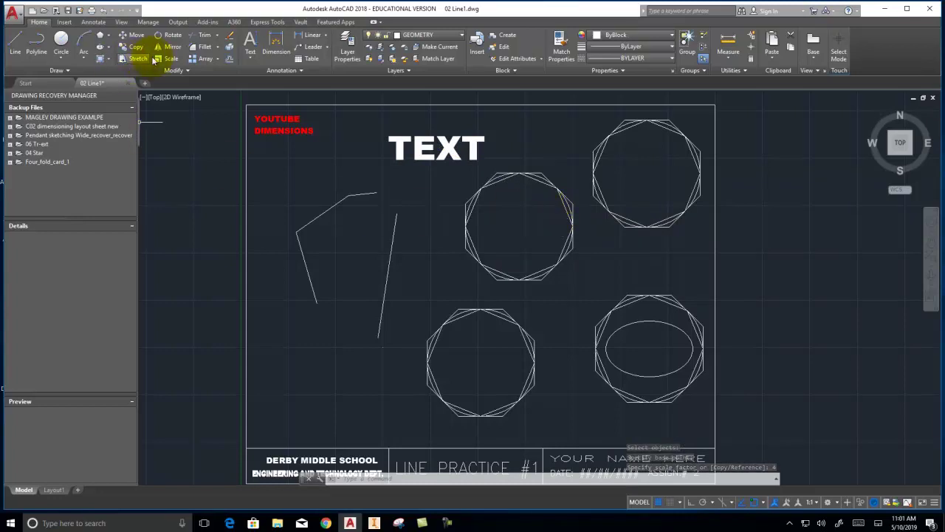
Scale the enlarged "TEXT" text by a factor of .5 about its center.
left_click(166, 58)
left_click(487, 163)
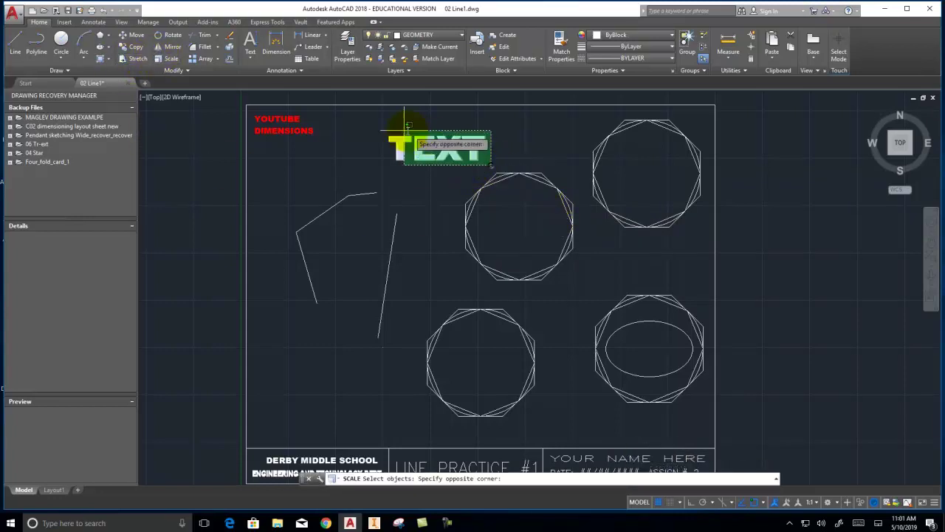
left_click(370, 123)
key("Return")
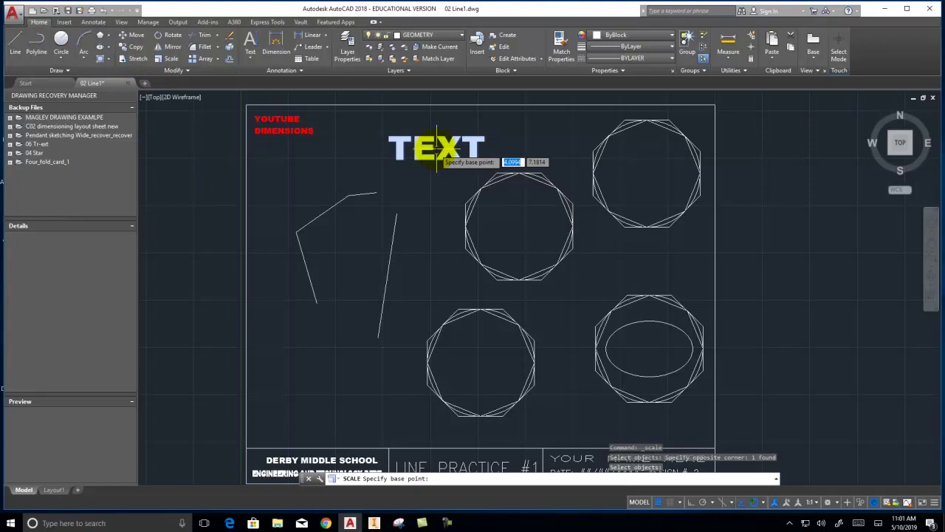
left_click(438, 149)
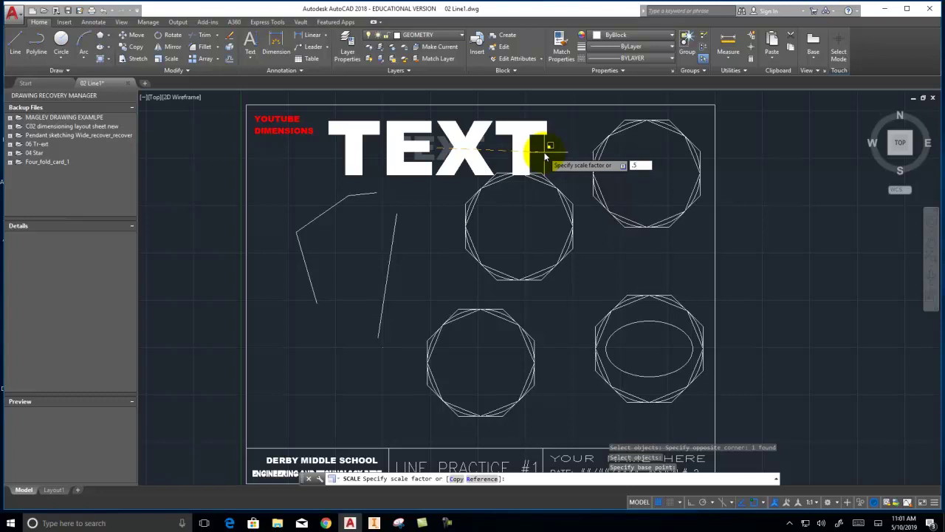
key("Return")
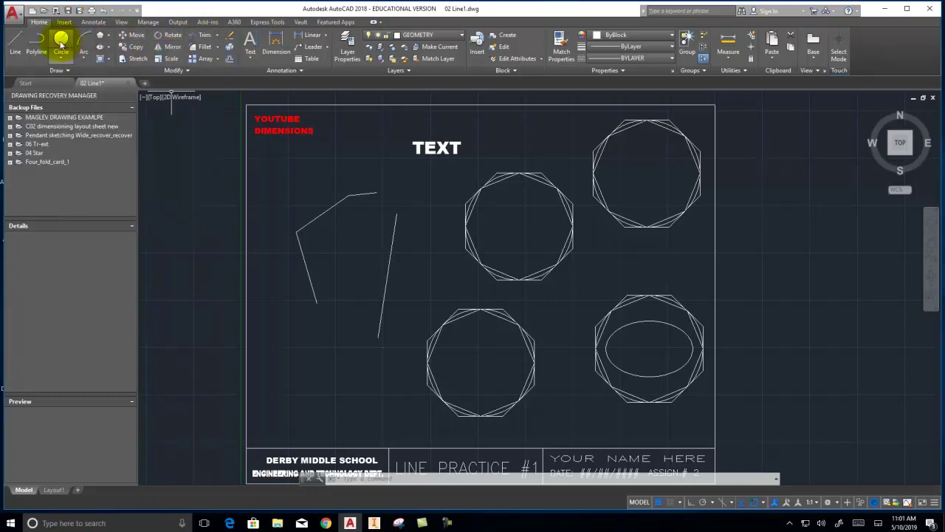
Draw three connected line segments forming a triangle with overhanging ends across the open polyline and the slanted line.
left_click(15, 45)
left_click(282, 182)
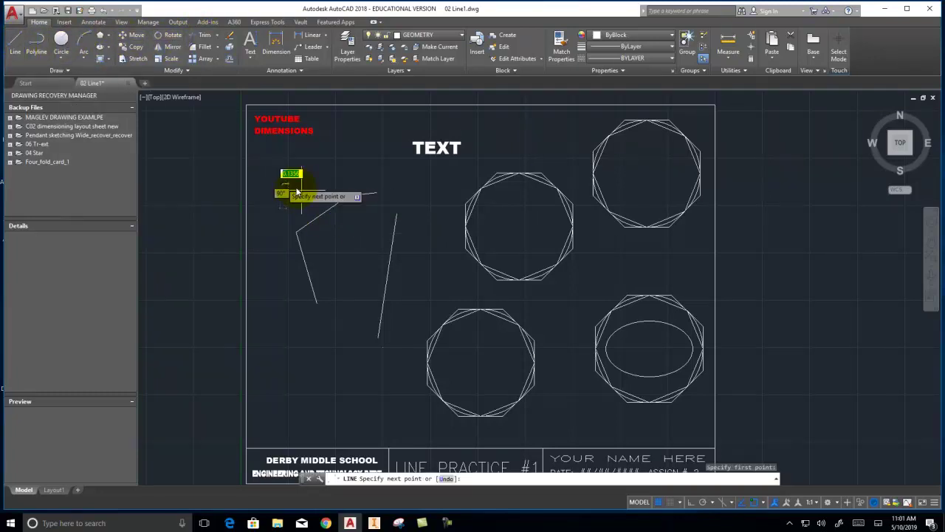
left_click(447, 286)
left_click(279, 247)
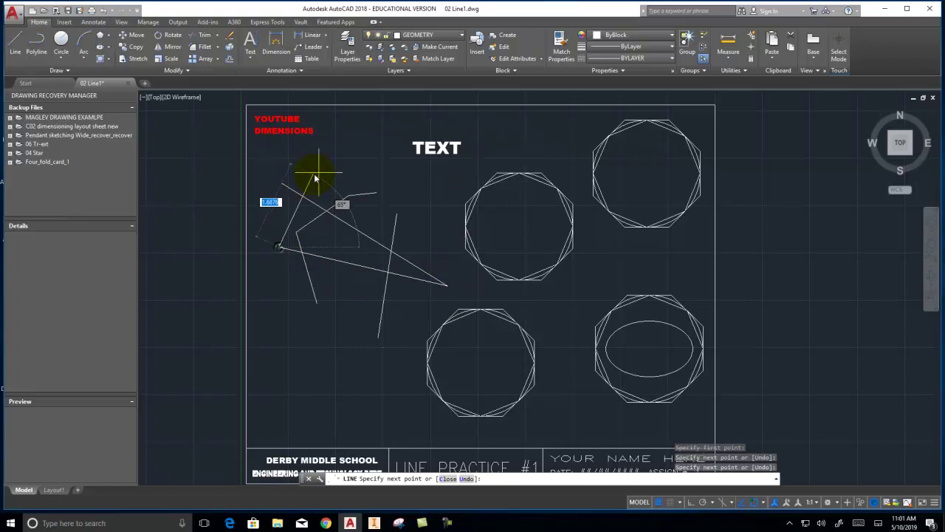
right_click(338, 166)
left_click(364, 170)
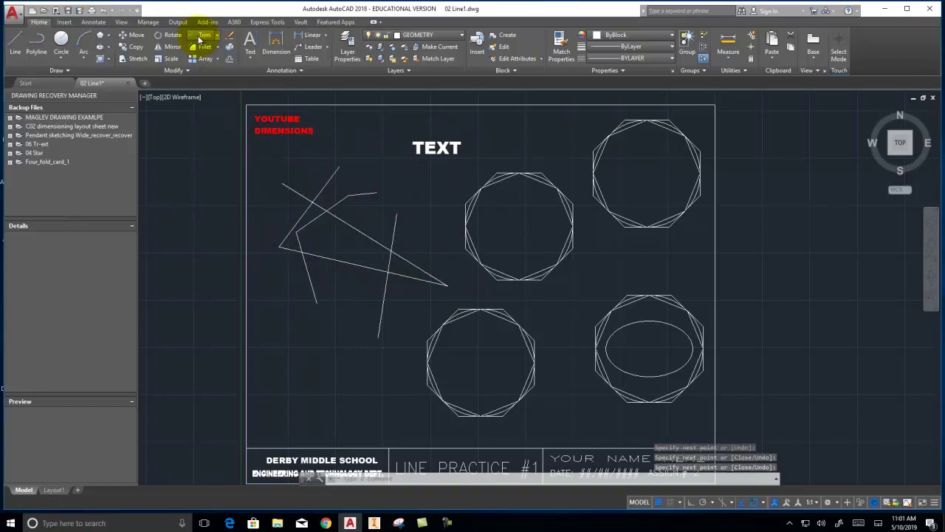
Trim the overhanging ends of the triangle, open polyline and slanted line, using all of these lines as cutting edges.
left_click(199, 37)
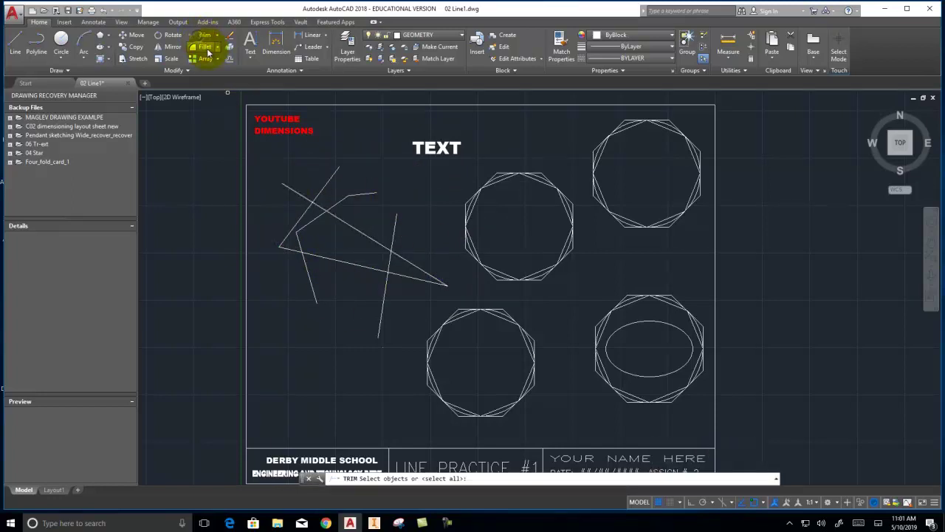
left_click(415, 335)
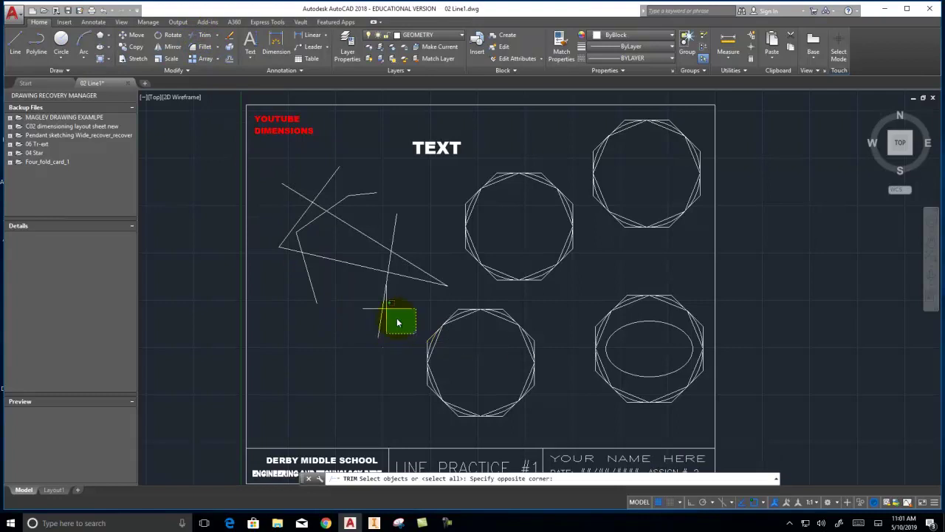
left_click(273, 169)
key("Return")
key("space")
right_click(274, 166)
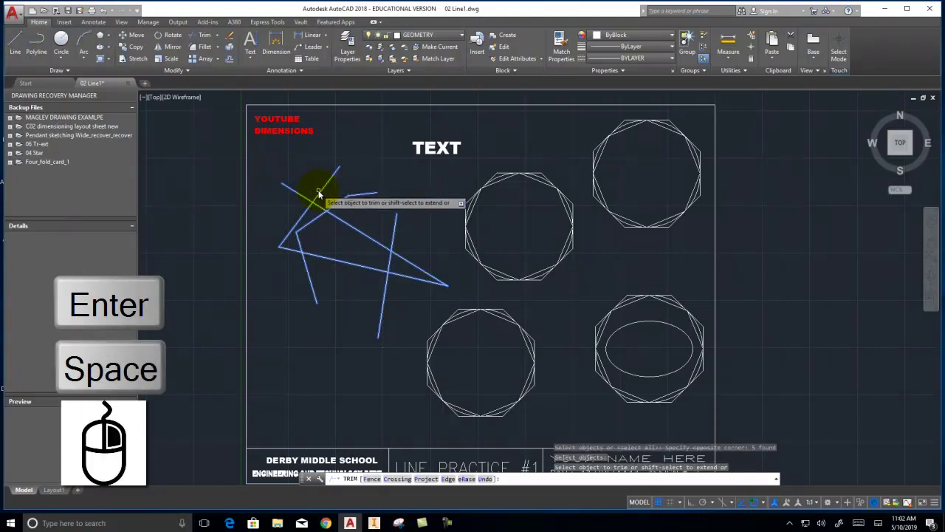
left_click(299, 193)
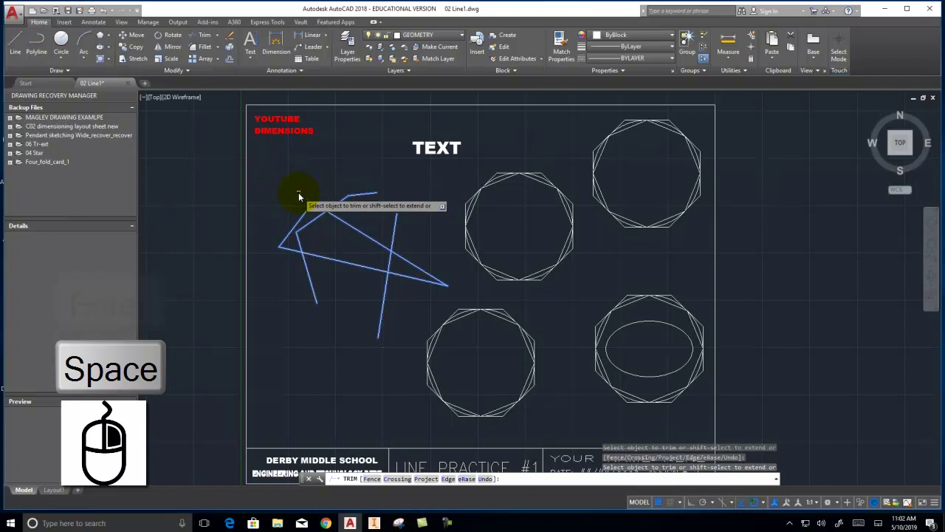
left_click(300, 271)
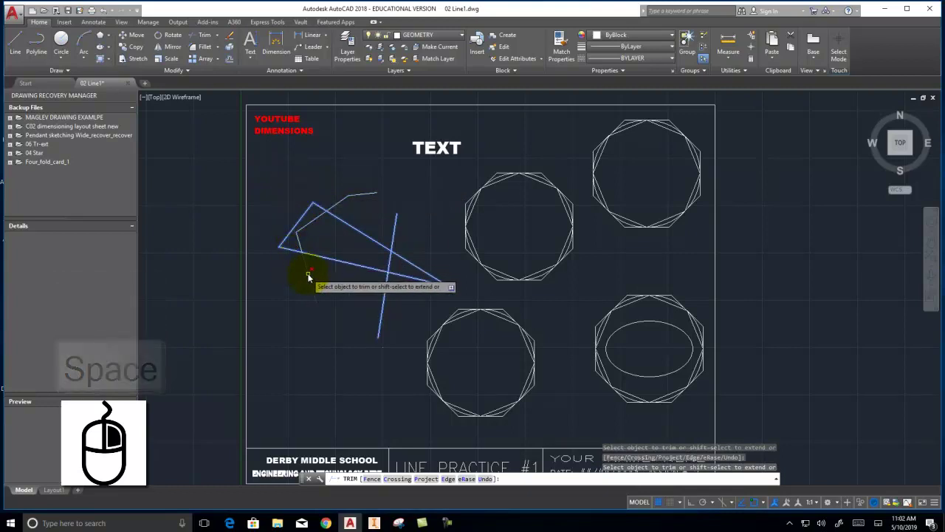
left_click(383, 299)
left_click(392, 226)
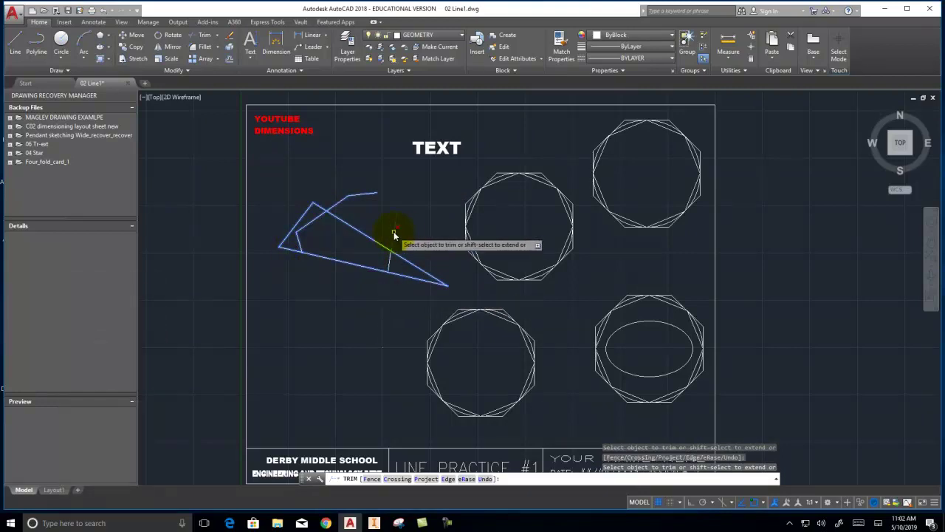
left_click(363, 198)
Try to trim the short leftover segment above the triangle using crossing selections.
left_click(351, 192)
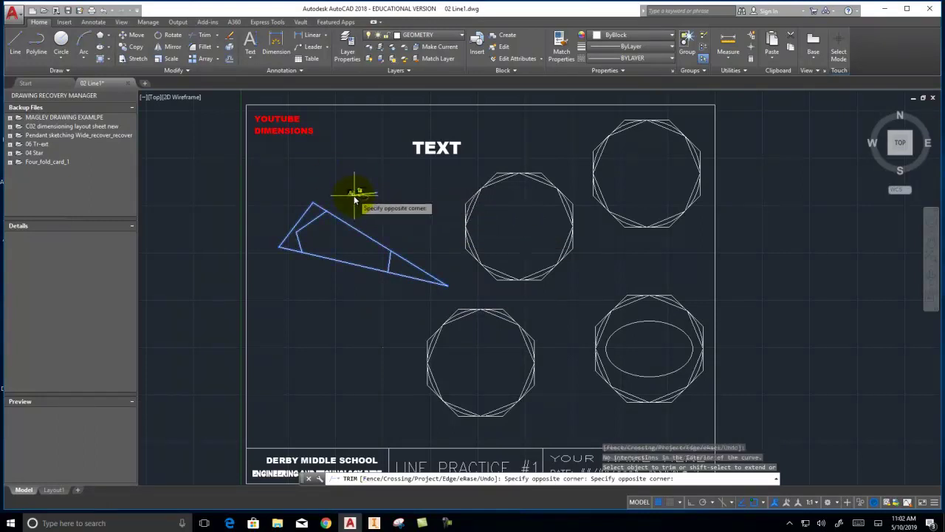
left_click(380, 198)
left_click(379, 198)
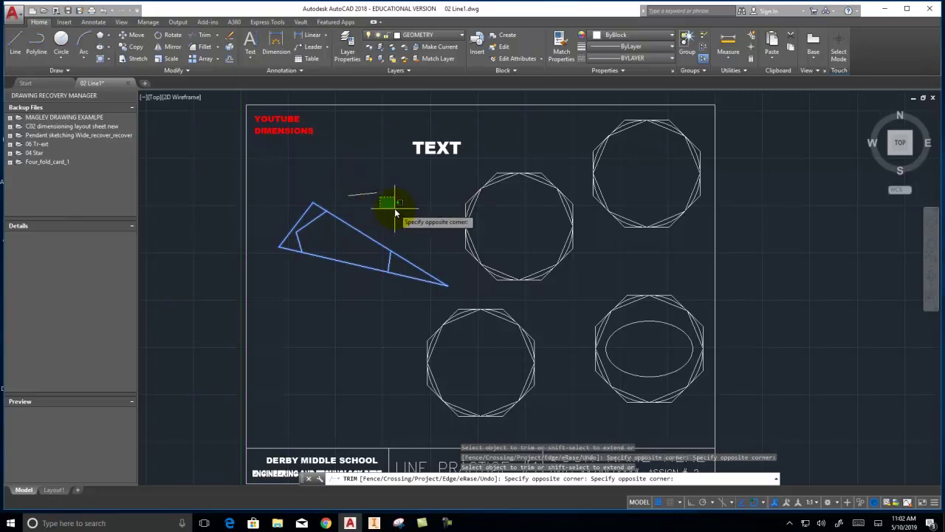
left_click(398, 205)
left_click(399, 199)
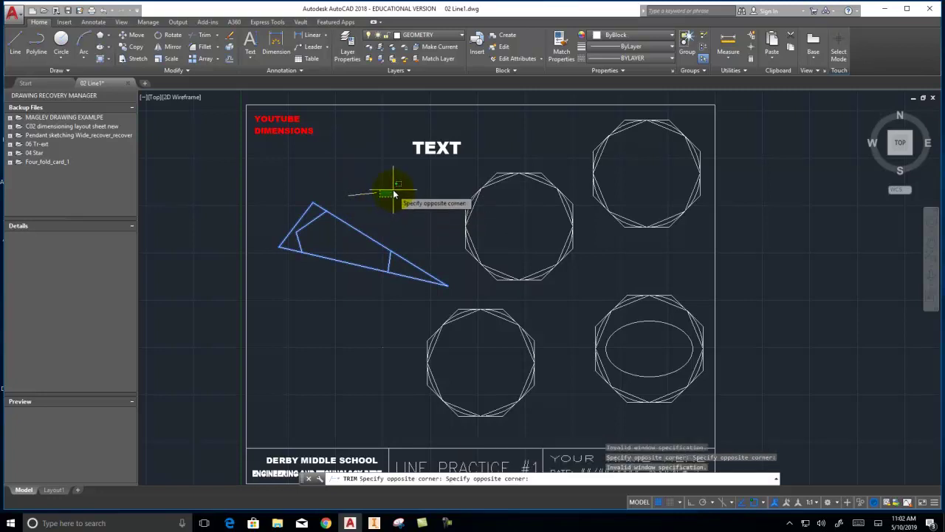
key("Escape")
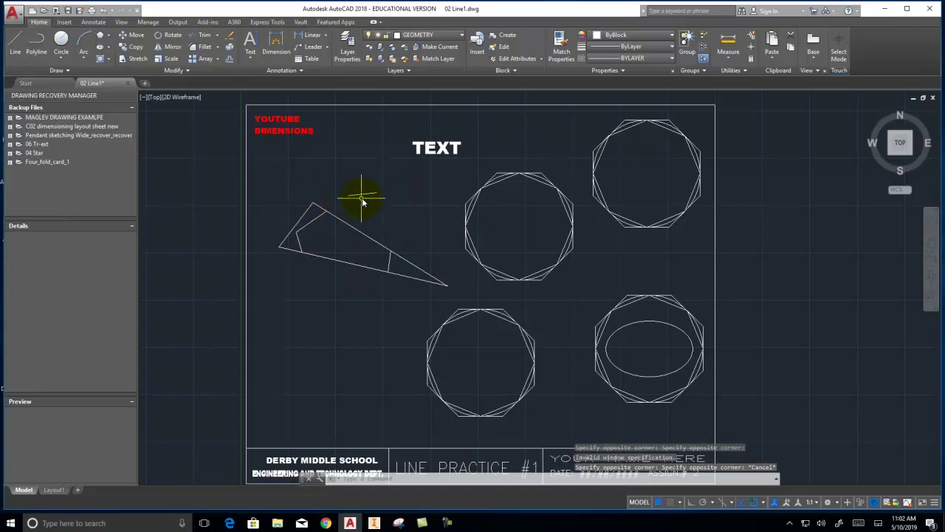
Delete the short leftover polyline segment floating above the triangle.
key("Delete")
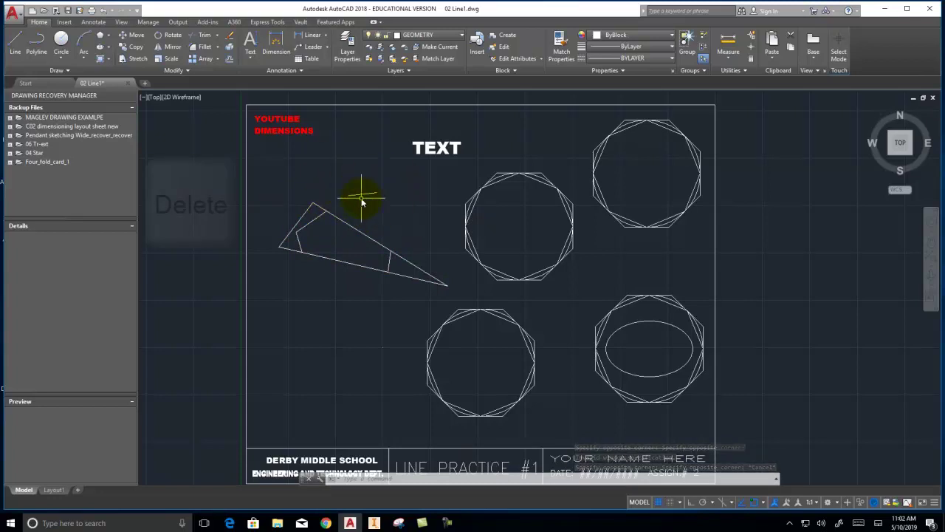
left_click(417, 208)
left_click(334, 178)
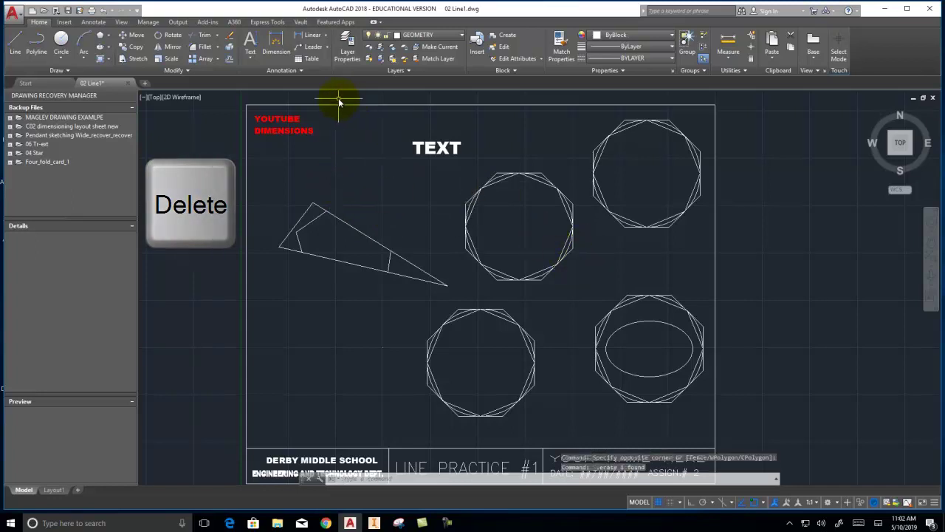
Erase the short line crossing the inside of the triangle near its long pointed end.
left_click(229, 36)
left_click(389, 264)
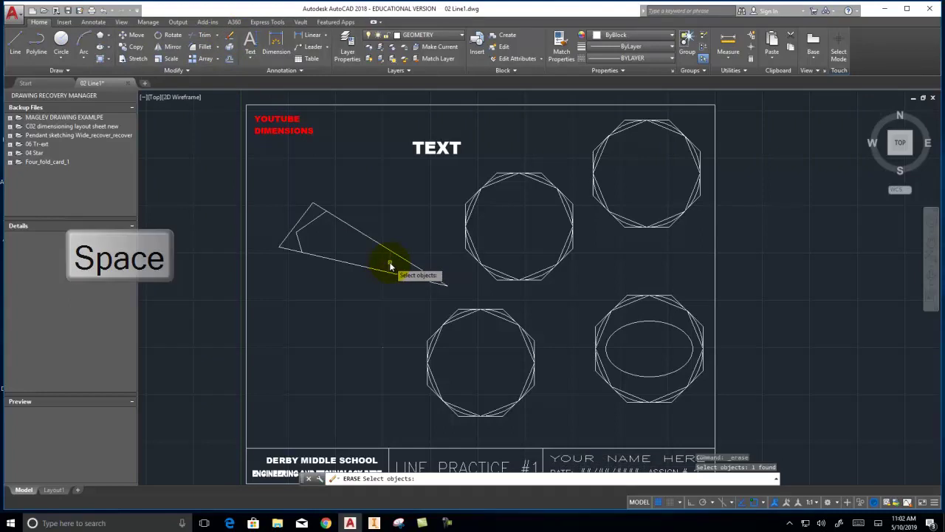
right_click(426, 251)
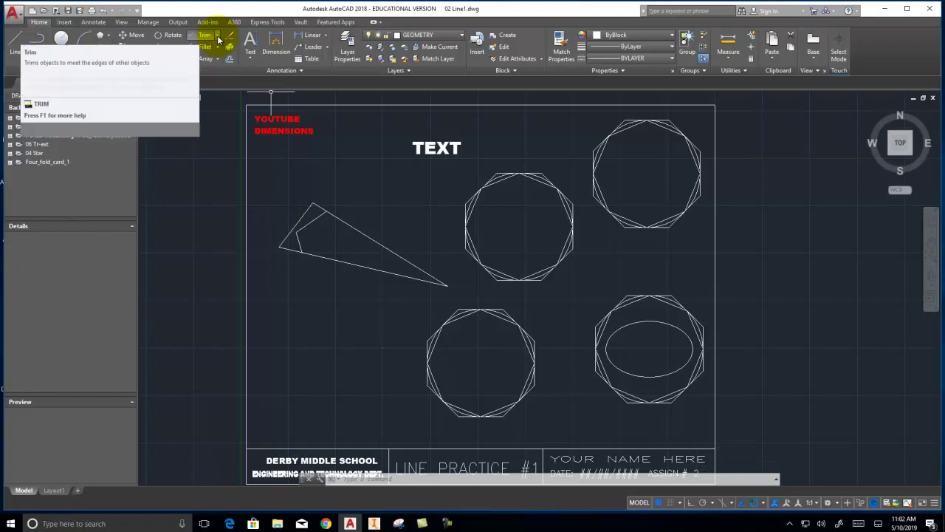
Draw a short slanted line about 0.82 long above the triangle, ending before its long upper edge.
left_click(218, 37)
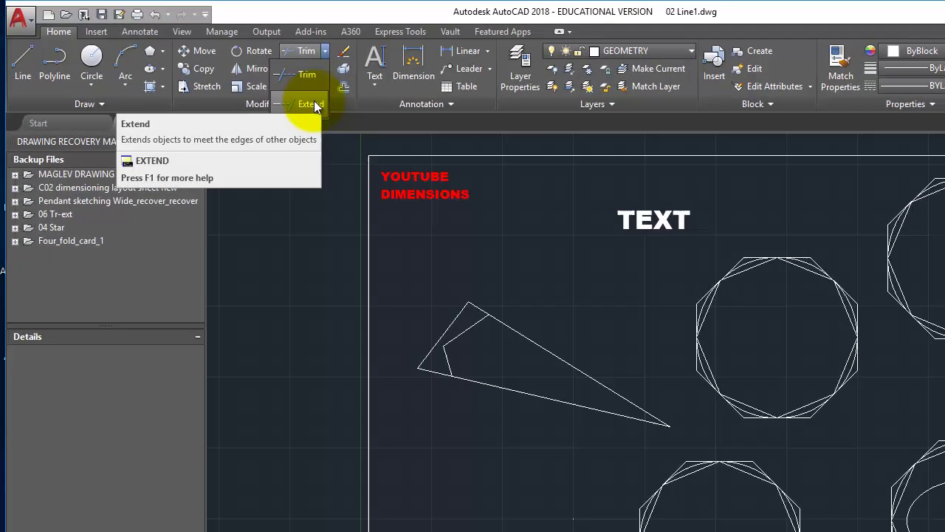
left_click(314, 104)
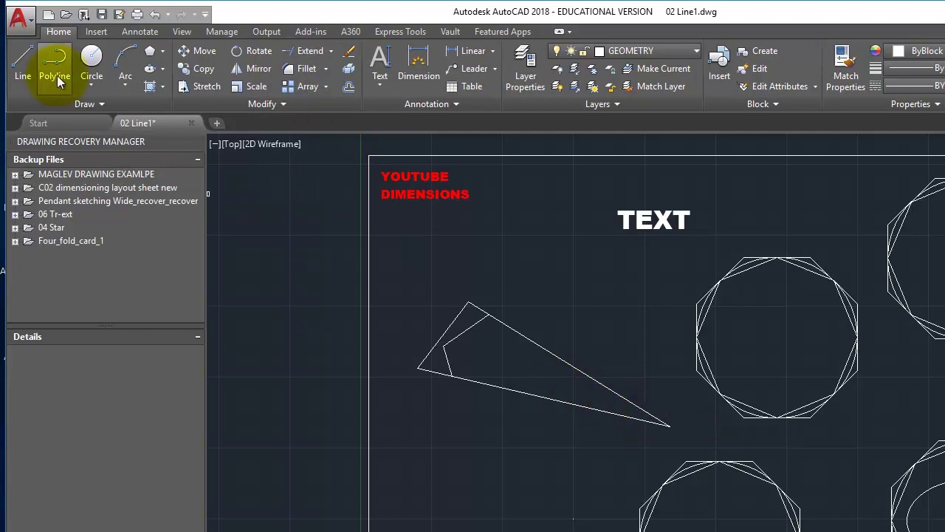
left_click(23, 63)
left_click(565, 322)
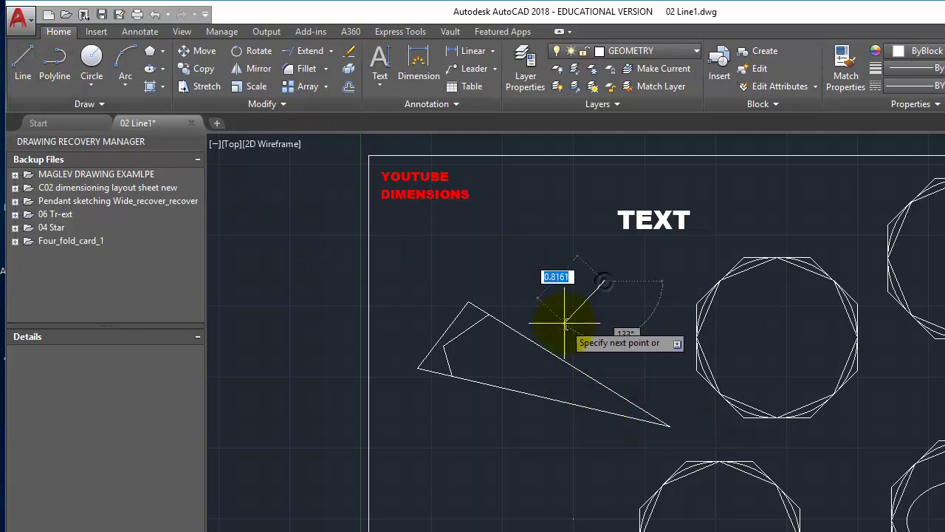
right_click(620, 323)
left_click(653, 325)
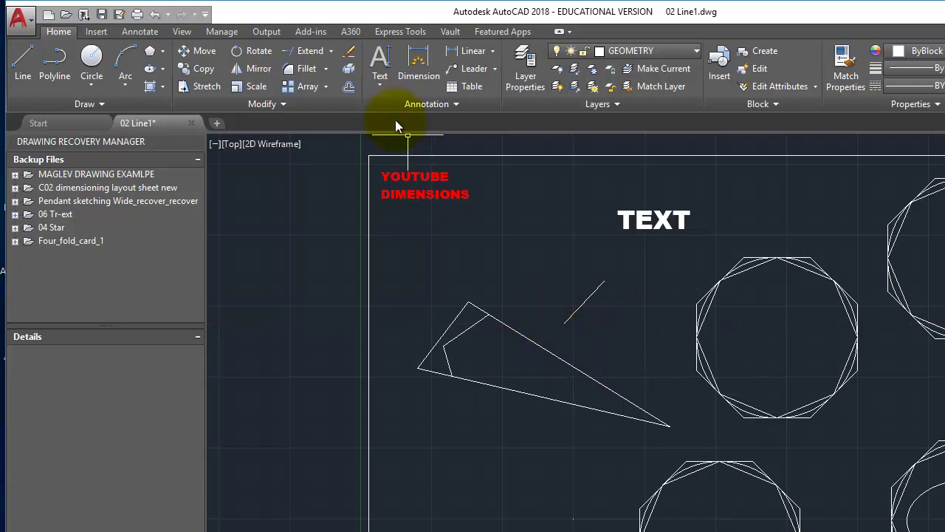
Extend the short slanted line to the triangle's long upper edge, using that edge as the boundary.
left_click(305, 59)
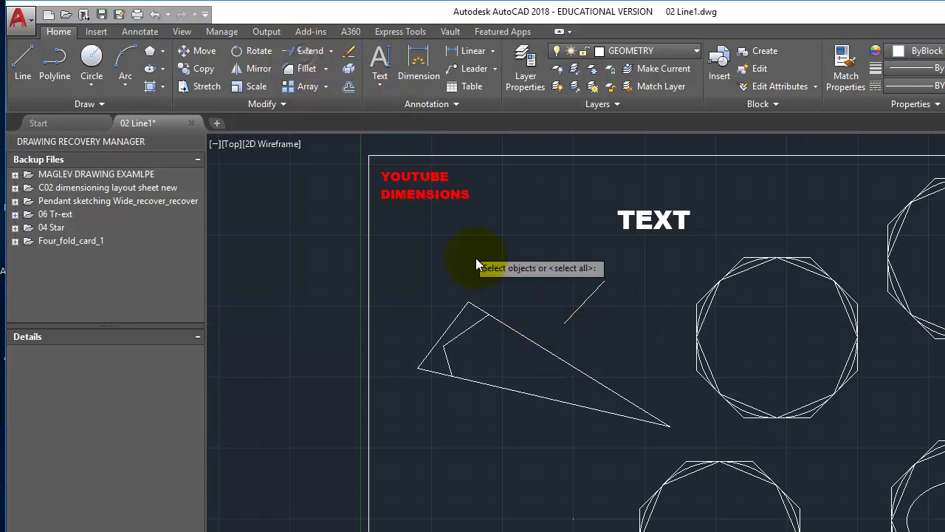
left_click(523, 336)
key("Return")
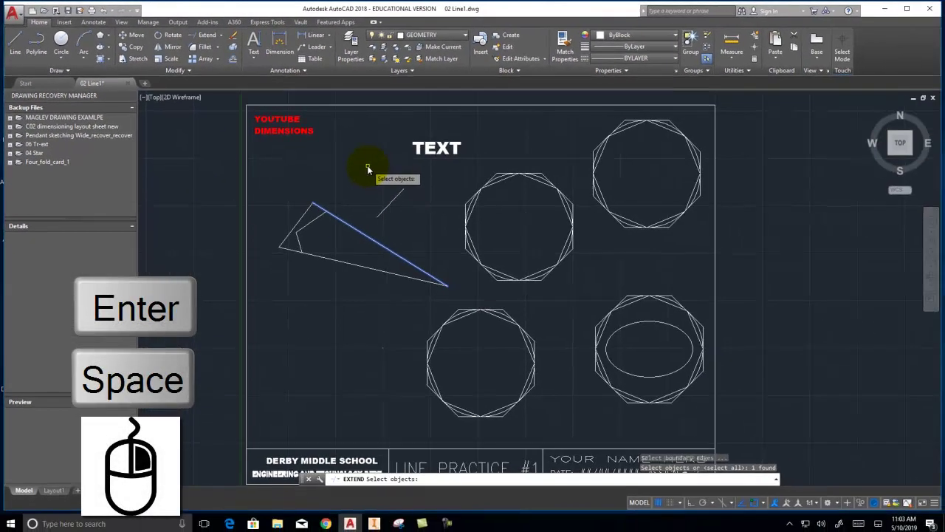
key("space")
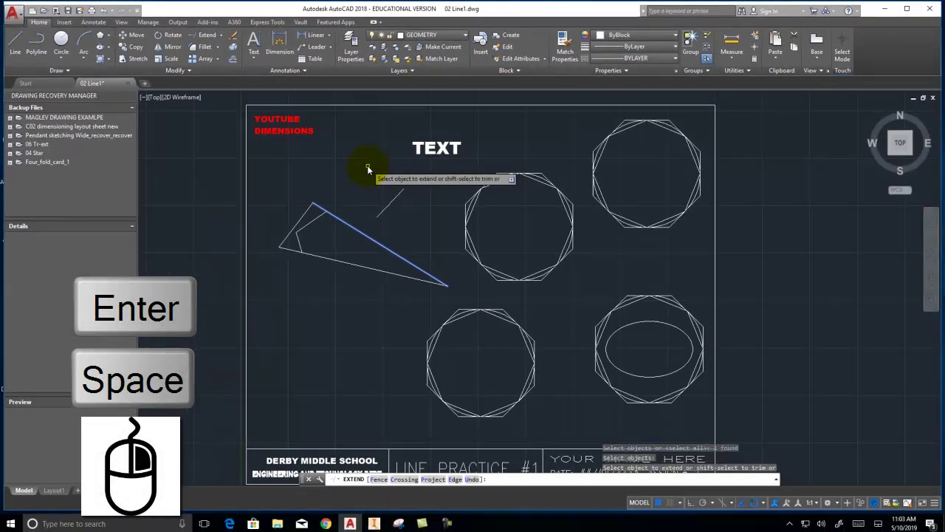
left_click(383, 213)
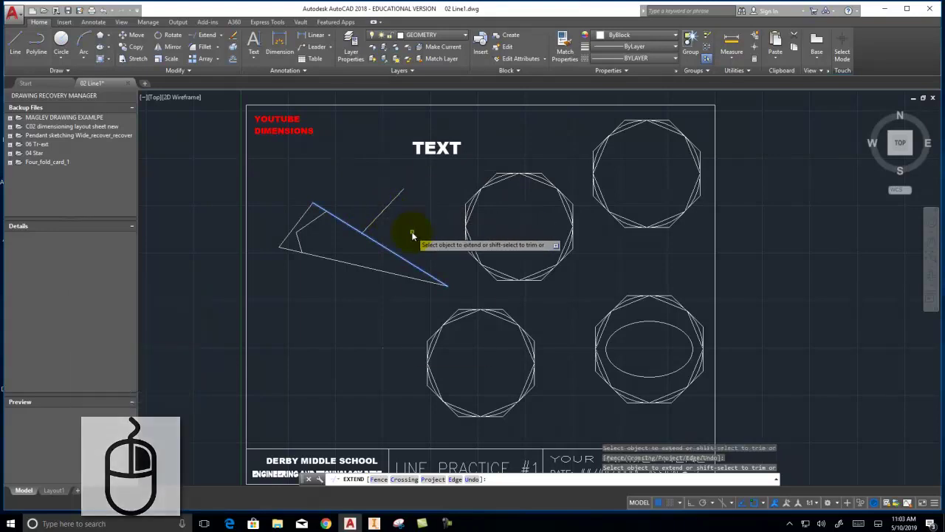
right_click(412, 235)
left_click(442, 242)
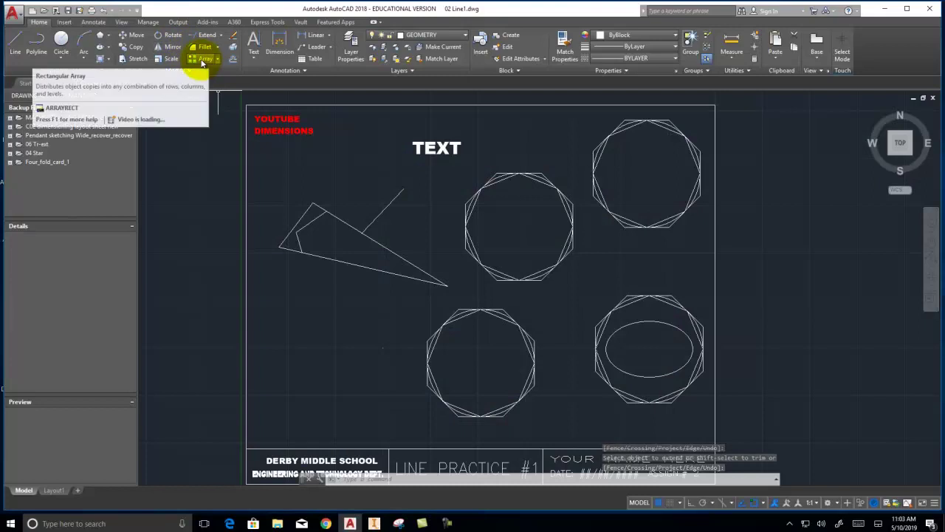
Create a rectangular array from the upper-right circle and its inscribed and circumscribed polygons.
left_click(205, 61)
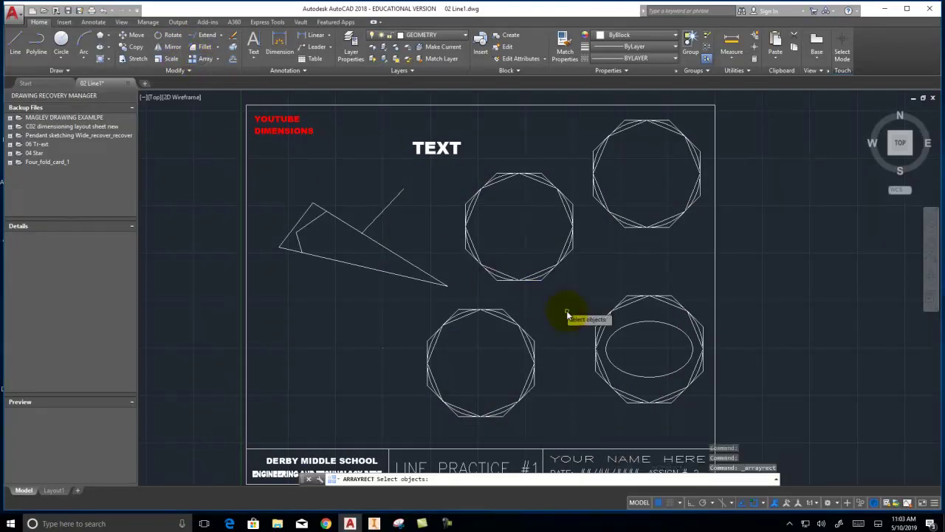
scroll(445, 291, "up", 2)
scroll(479, 297, "down", 5)
scroll(477, 292, "up", 3)
middle_click_drag(478, 291, 397, 291)
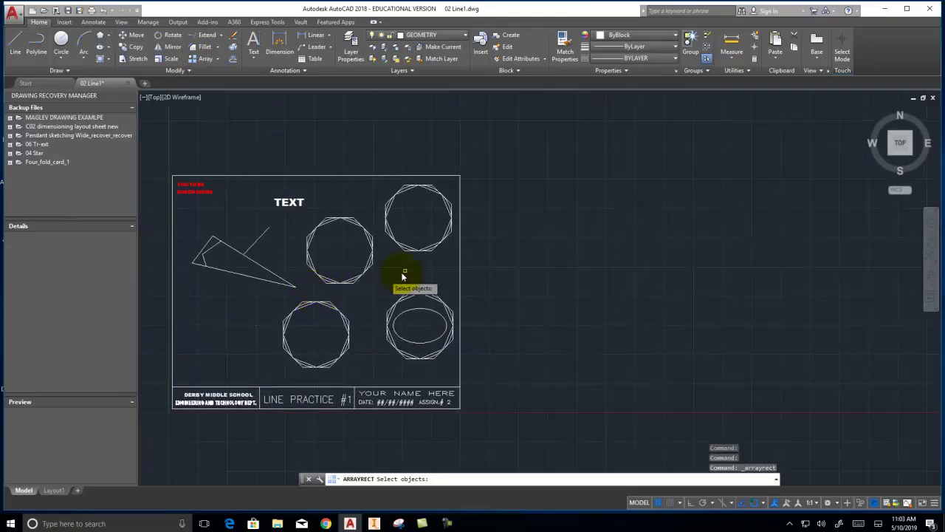
left_click(456, 255)
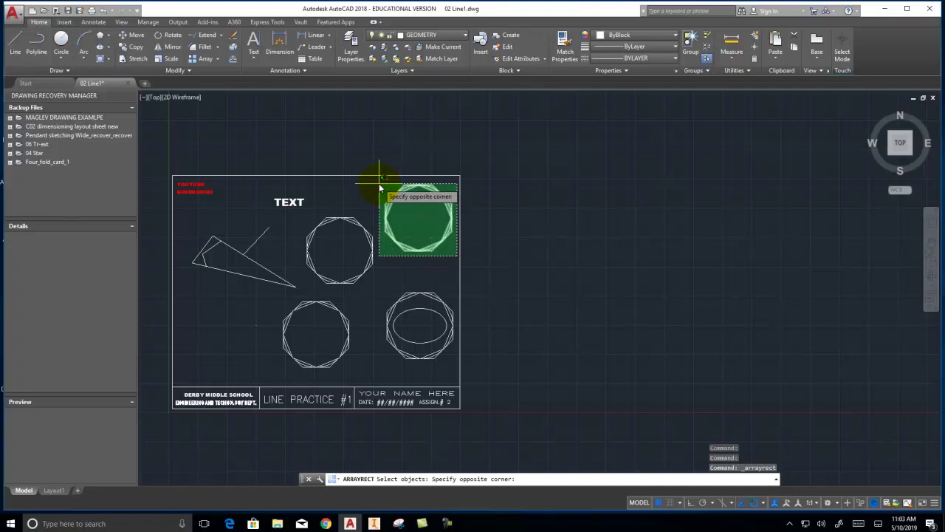
left_click(375, 186)
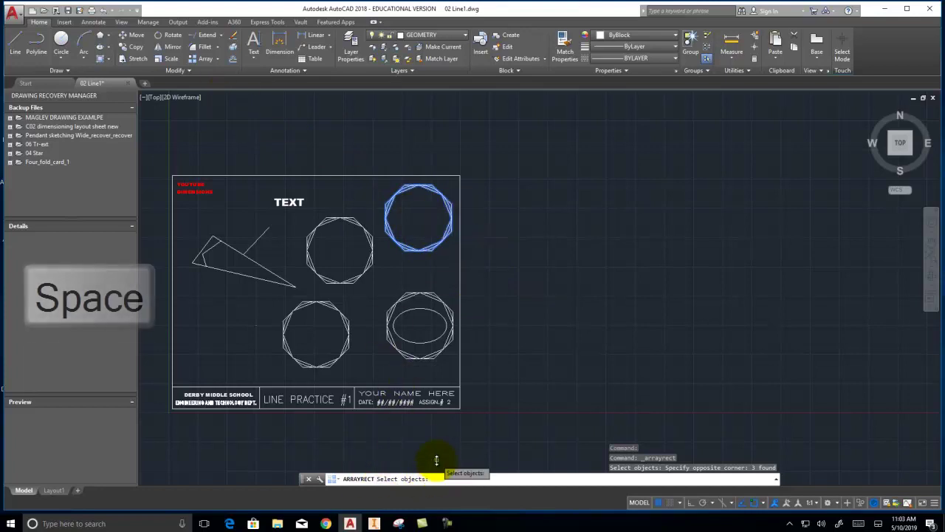
key("Return")
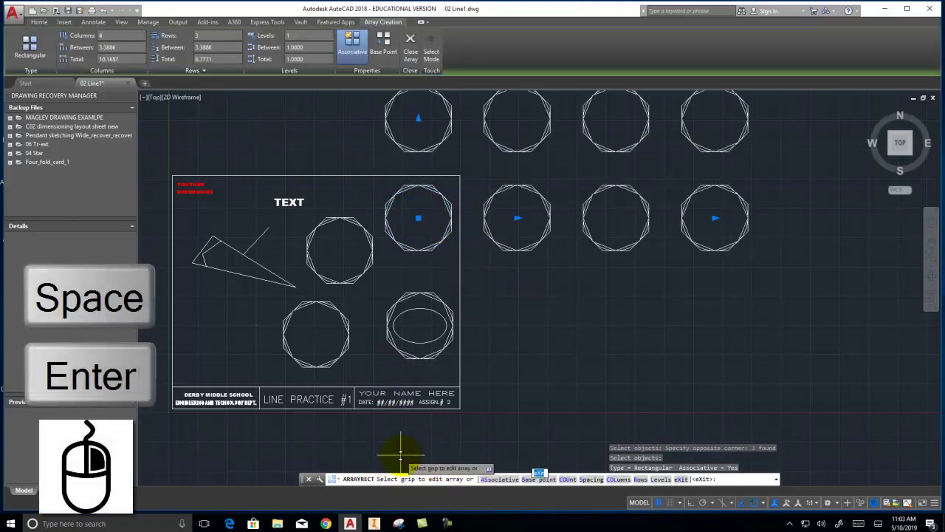
Set the rectangular array to 3 columns and 4 rows.
mouse_move(572, 384)
middle_mouse_down()
mouse_move(544, 418)
mouse_move(507, 531)
middle_mouse_up()
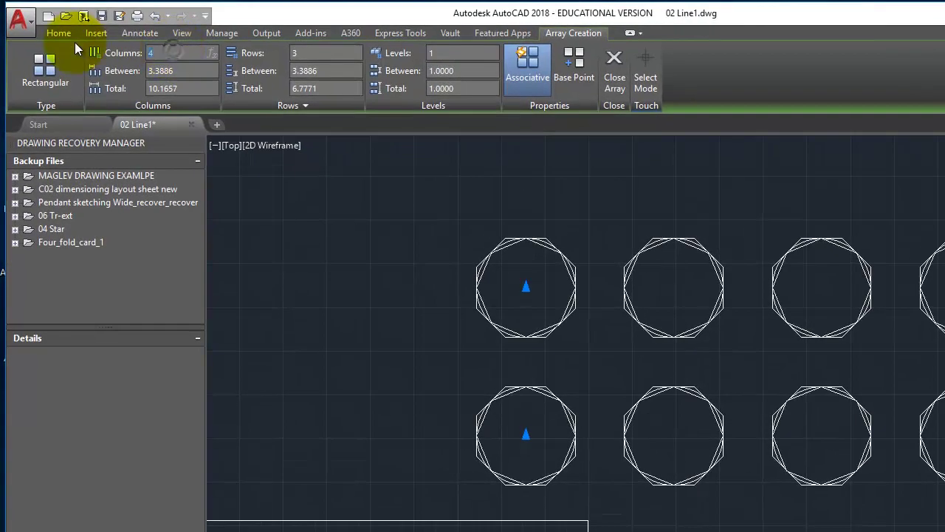
type("3")
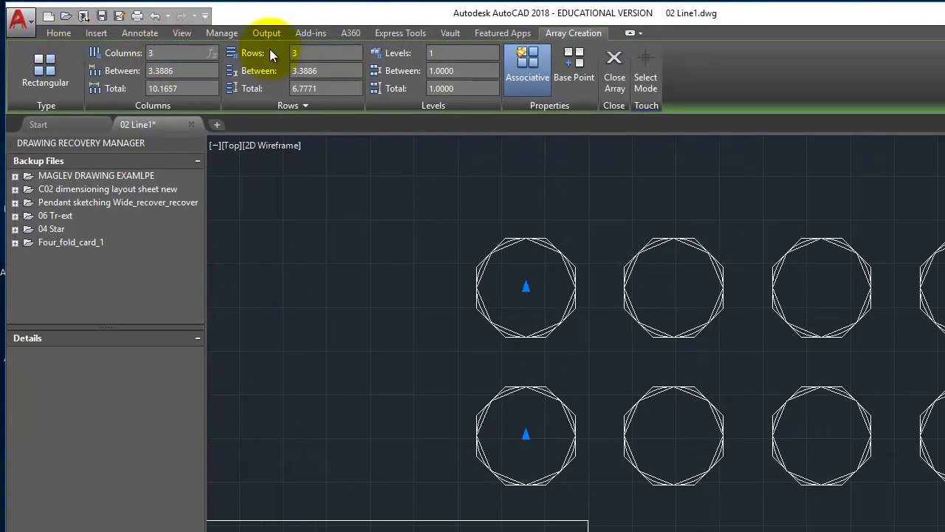
left_click(300, 53)
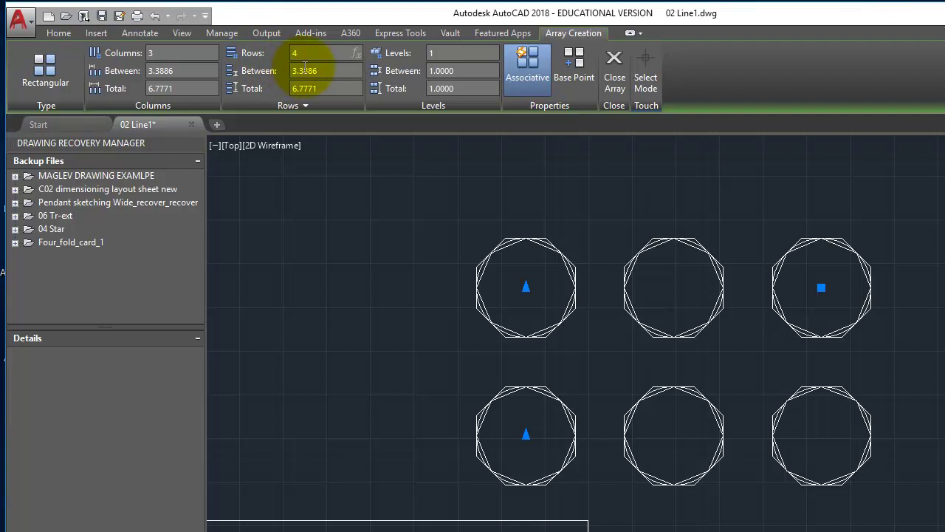
scroll(598, 261, "down", 2)
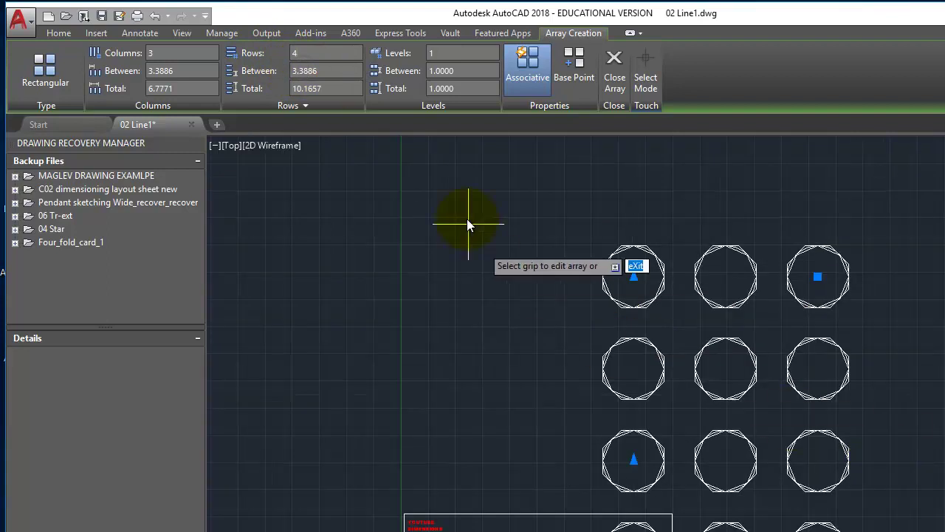
Set the spacing between the array's rows to 2.
left_click(319, 70)
left_click_drag(319, 71, 258, 70)
type("2")
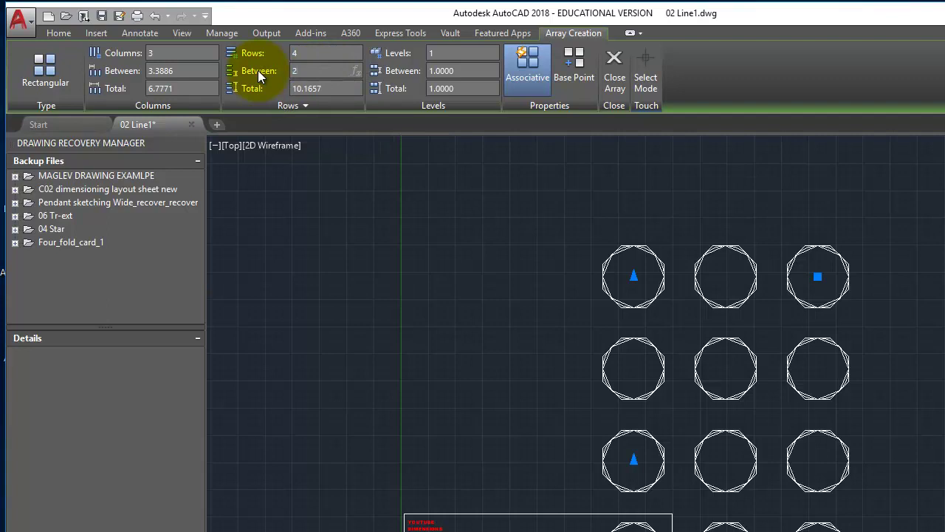
key("Return")
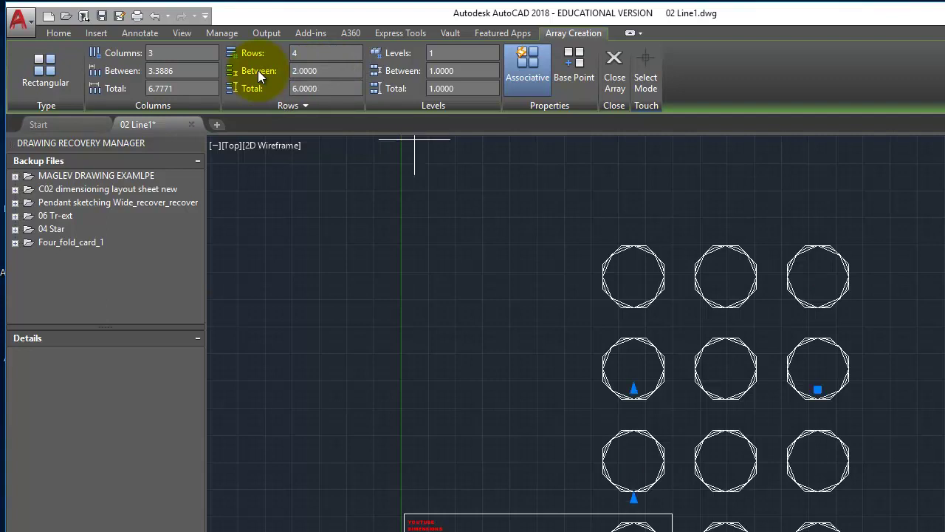
left_click(307, 90)
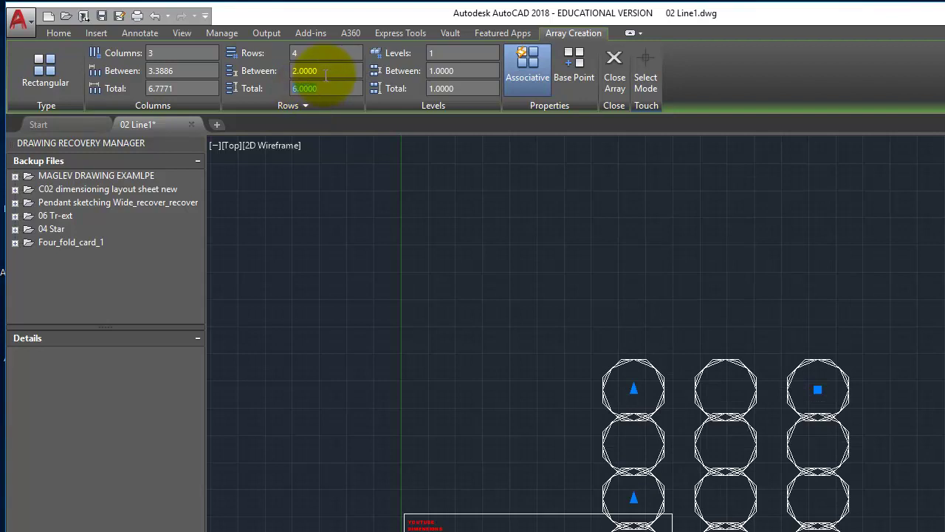
Set the spacing between the rectangular array's rows to 4.
left_click(286, 70)
type("4")
key("Return")
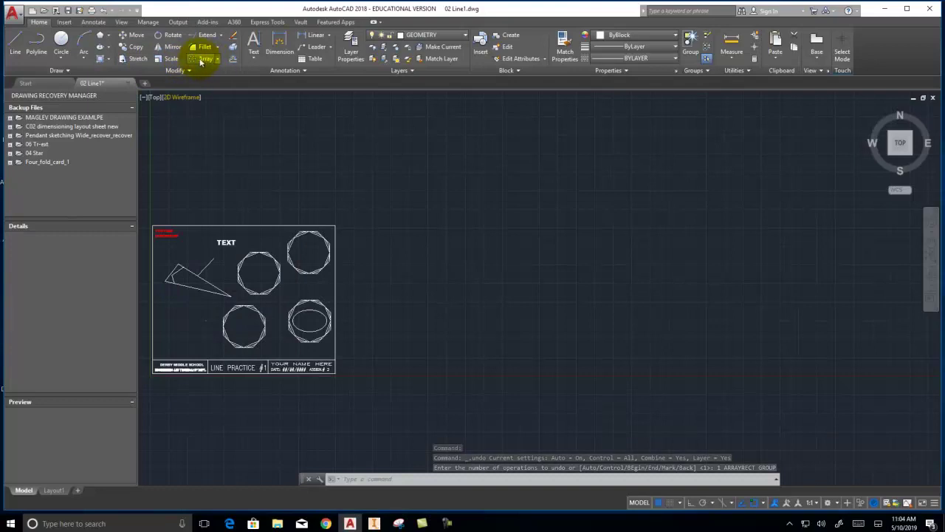
Create a polar array of the upper-right circle and its polygons around a center point outside the border's right edge.
left_click(206, 55)
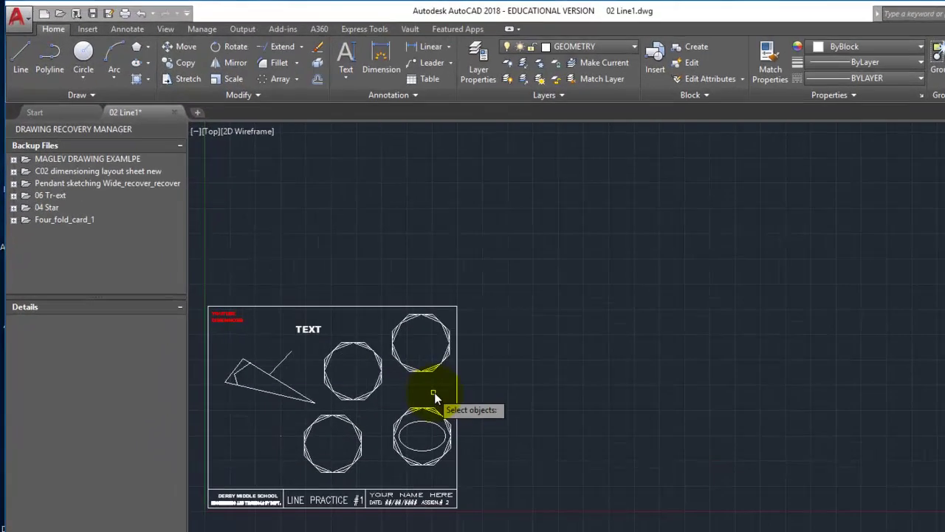
left_click(444, 377)
left_click(395, 316)
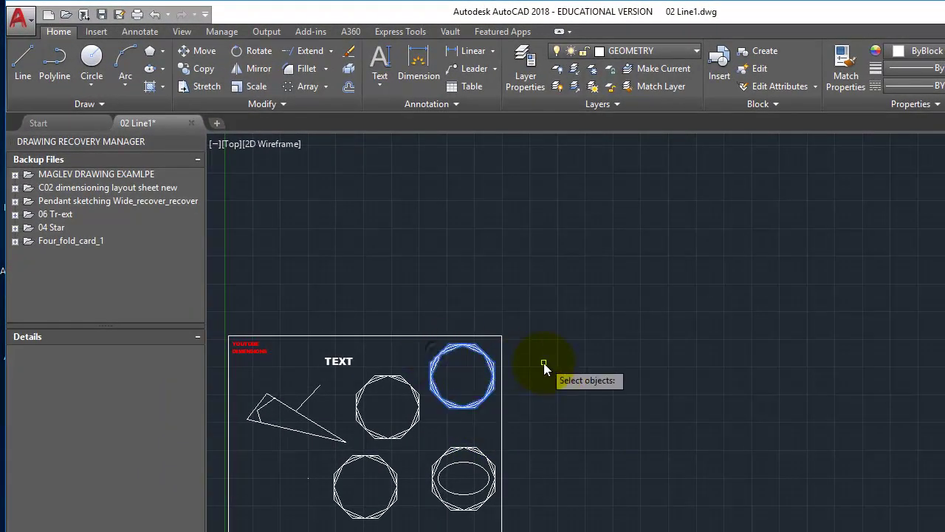
key("Return")
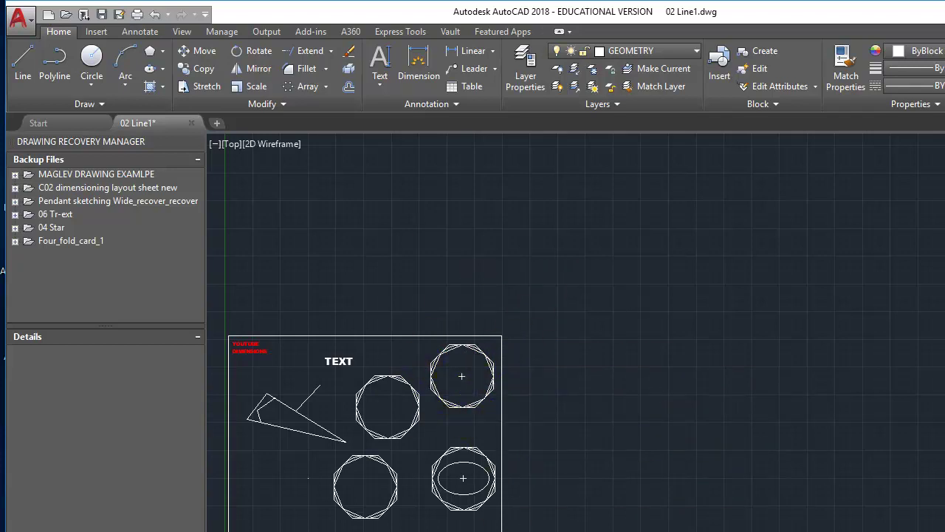
left_click(630, 364)
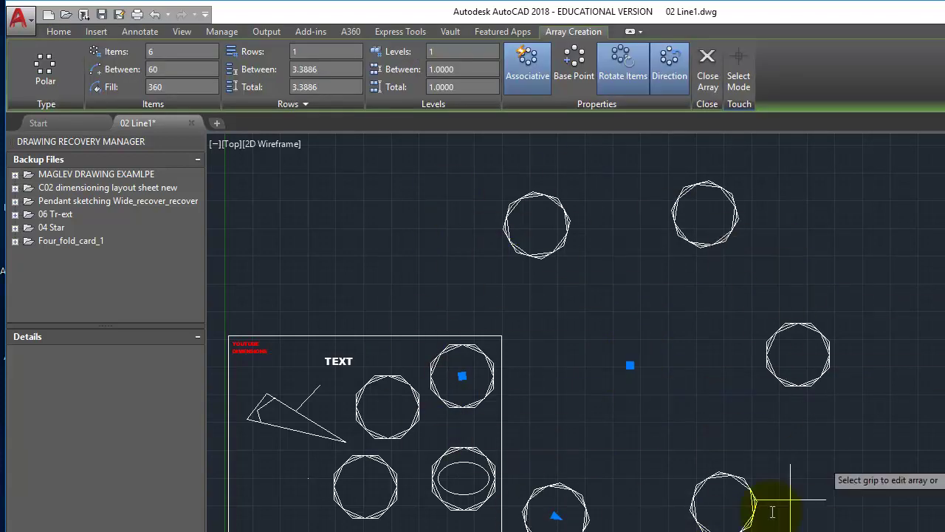
Set the polar array to 10 items and finish the array.
left_click(161, 51)
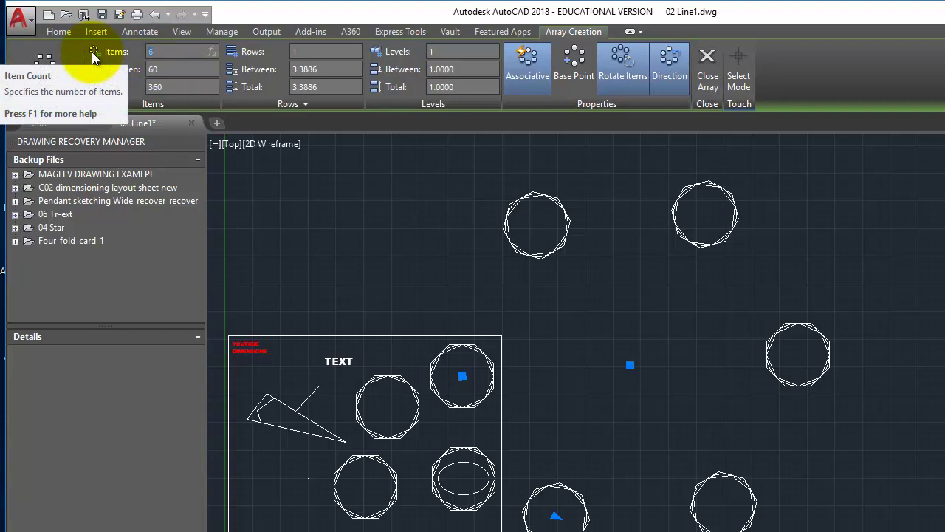
type("0")
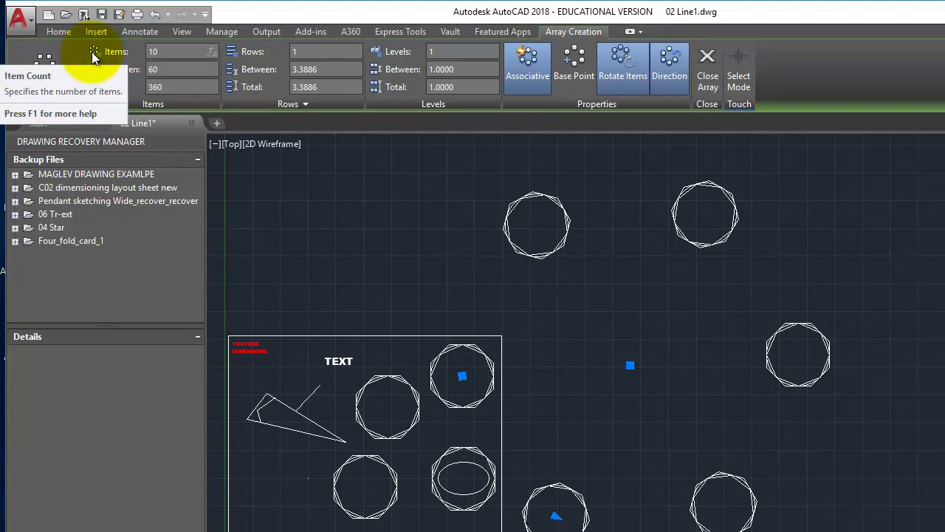
left_click(194, 70)
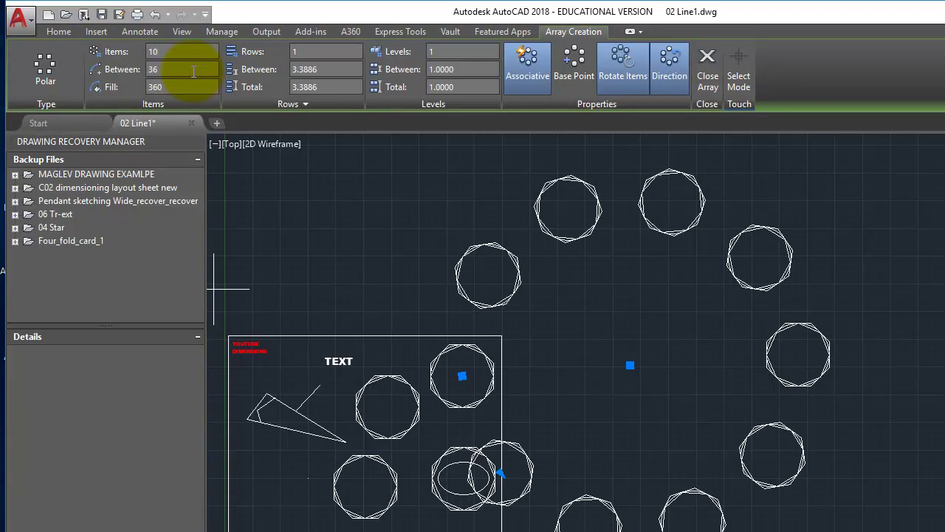
left_click(706, 68)
Erase the whole polar array of circles and polygons.
left_click(885, 526)
left_click(633, 264)
key("Delete")
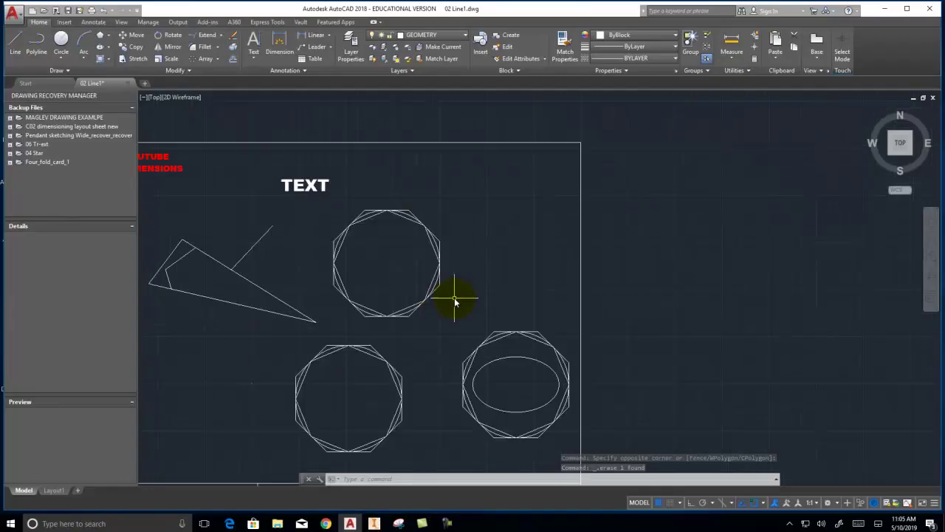
Offset the triangle's long lower edge by 1, placing the parallel line below the triangle.
middle_click_drag(453, 295, 621, 310)
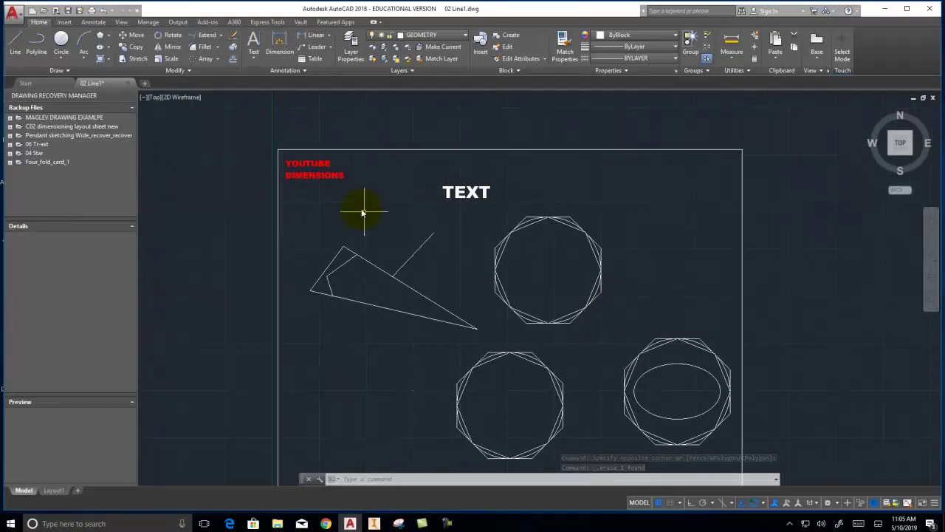
left_click(232, 59)
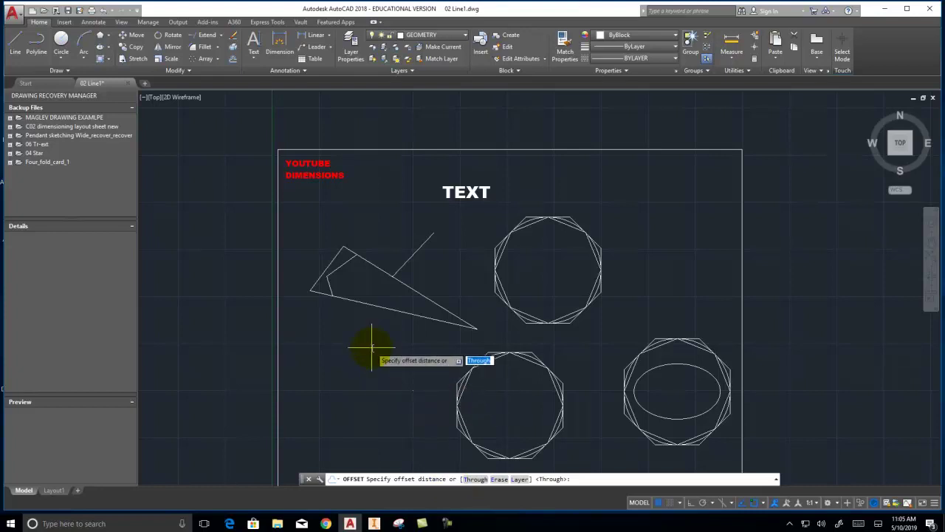
key("Return")
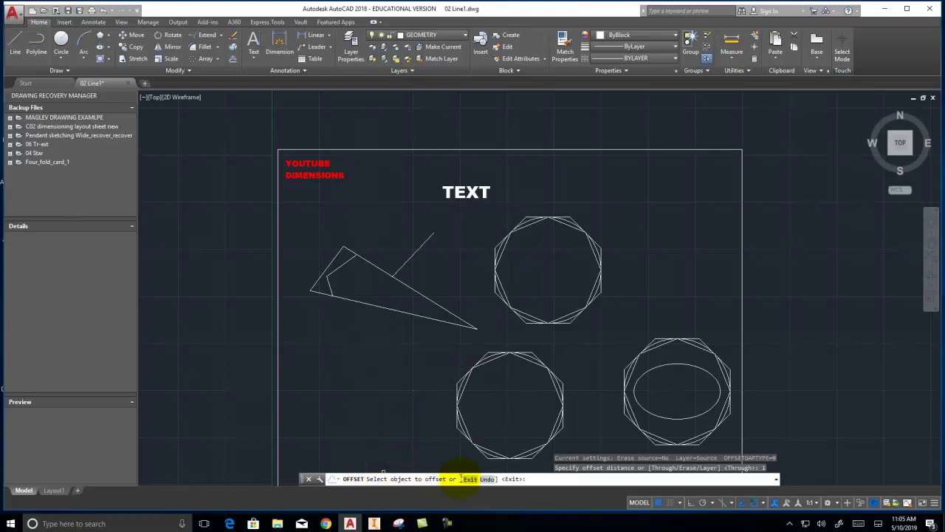
left_click(384, 307)
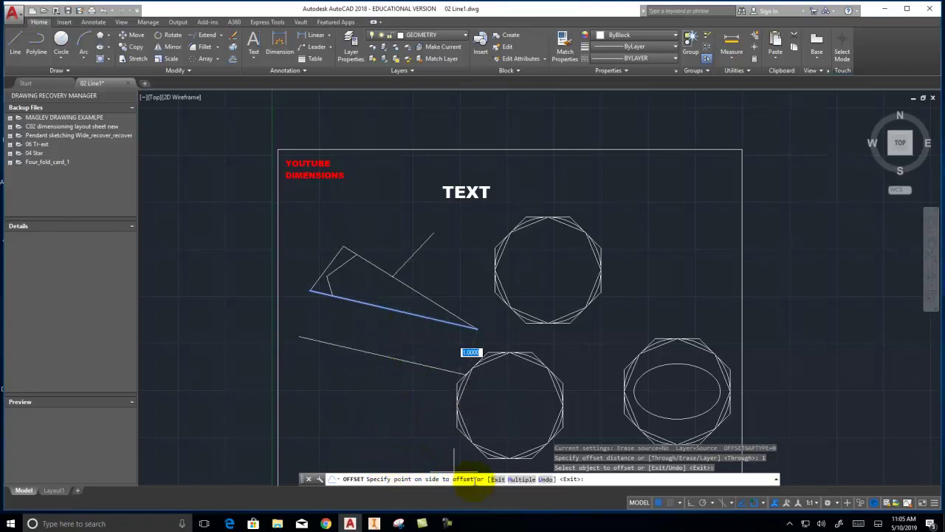
left_click(381, 354)
Add three more parallel lines below, offsetting each newest line by the same distance of 1.
middle_click_drag(367, 398, 431, 296)
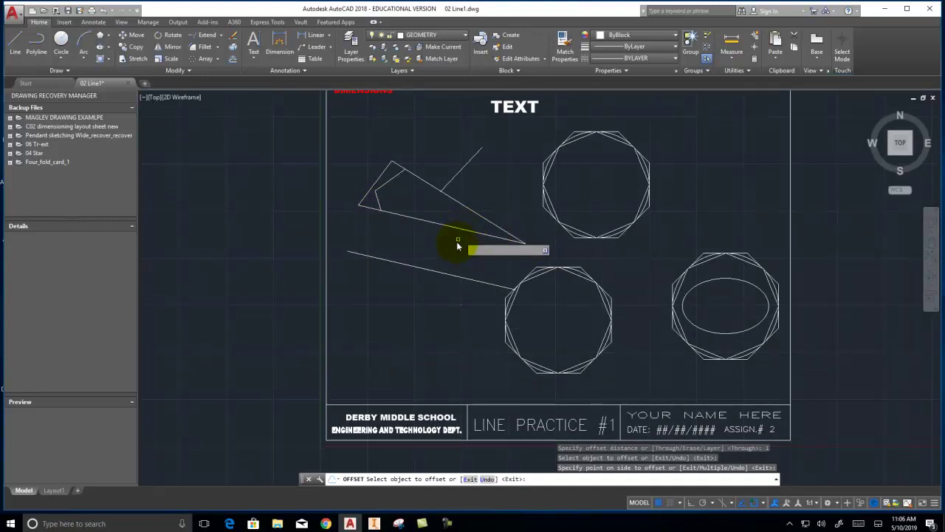
left_click(434, 272)
left_click(427, 302)
left_click(420, 316)
left_click(399, 337)
left_click(389, 361)
left_click(377, 381)
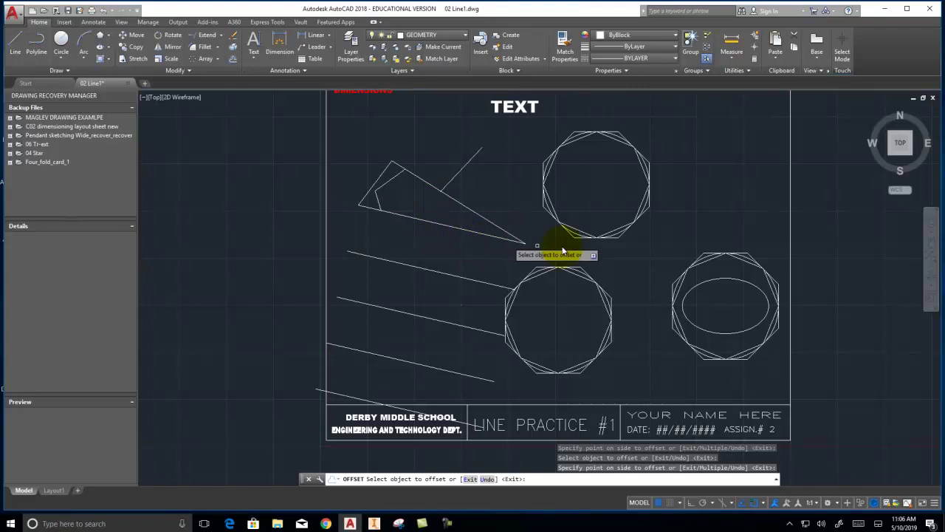
Offset the upper circle outward by 1, and offset the resulting circle outward by the same distance.
left_click(617, 236)
left_click(656, 246)
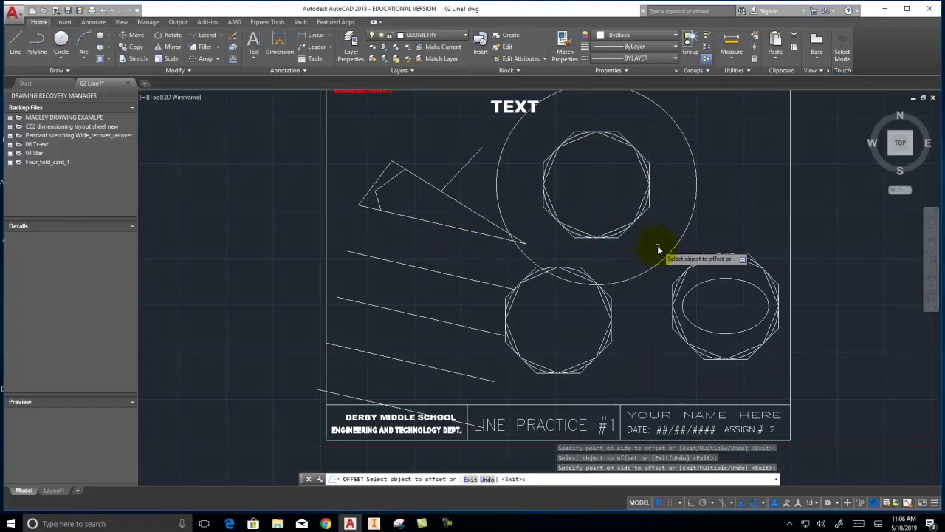
left_click(694, 208)
left_click(724, 201)
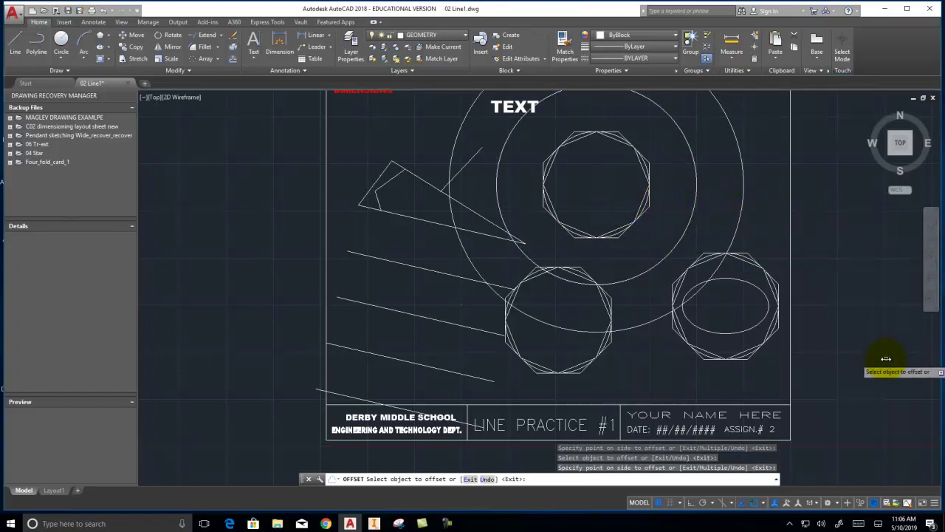
Offset the ellipse outward by 1, and offset the resulting curve outward by the same distance.
left_click(757, 324)
left_click(838, 361)
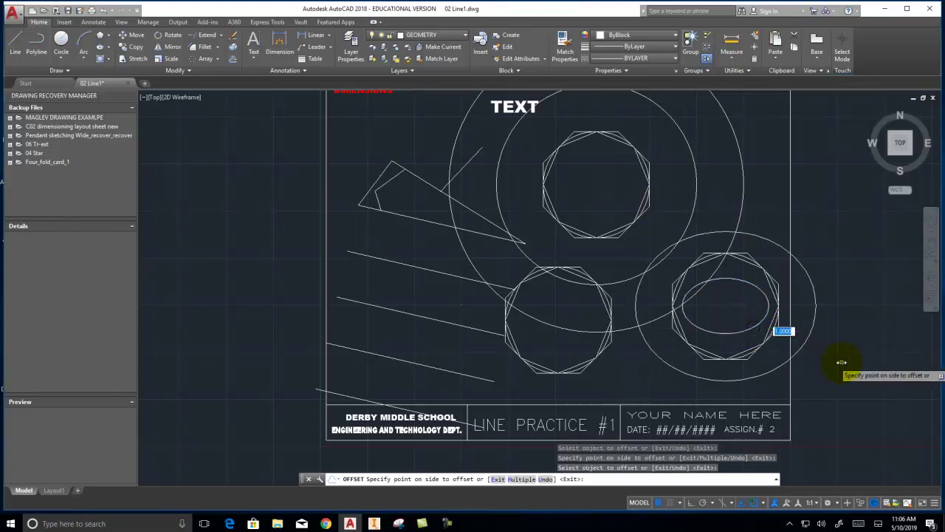
left_click(802, 341)
left_click(829, 355)
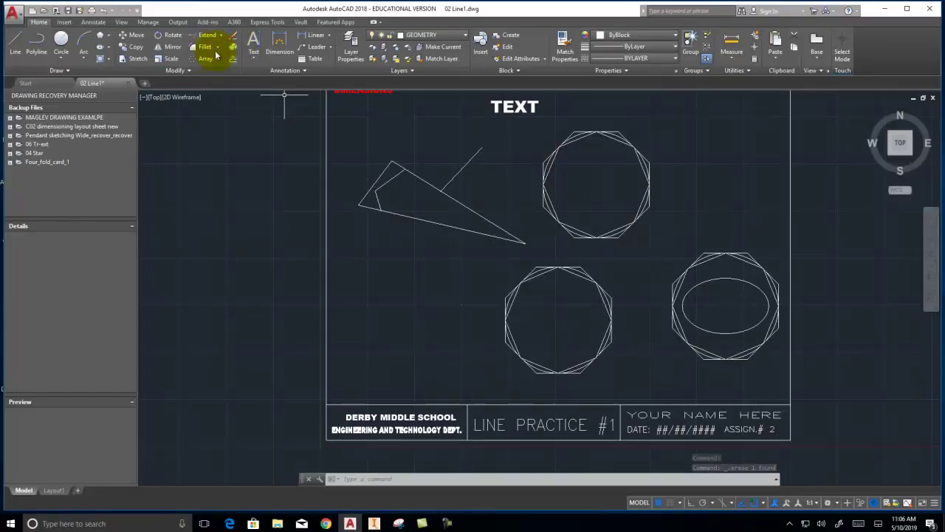
Try a fillet of radius .25 between the triangle's two long edges at its sharp corner, and undo it.
left_click(198, 48)
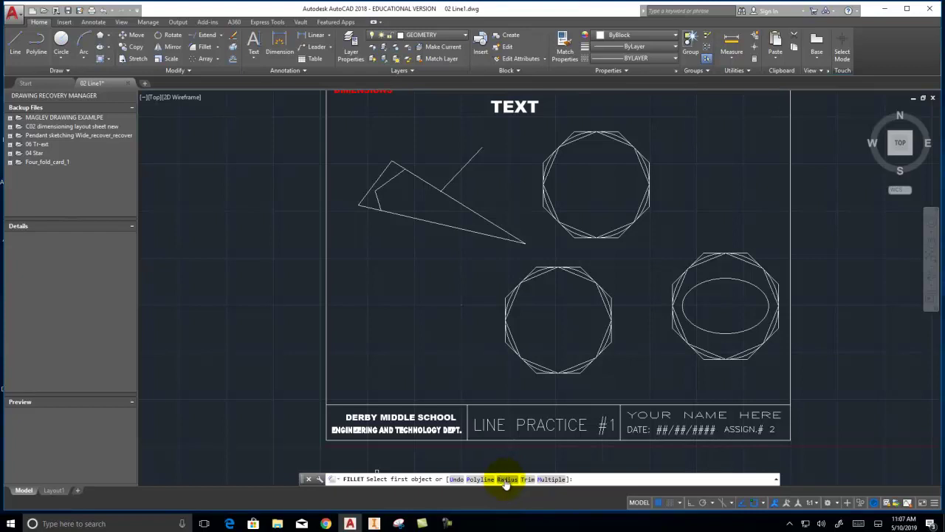
key("Return")
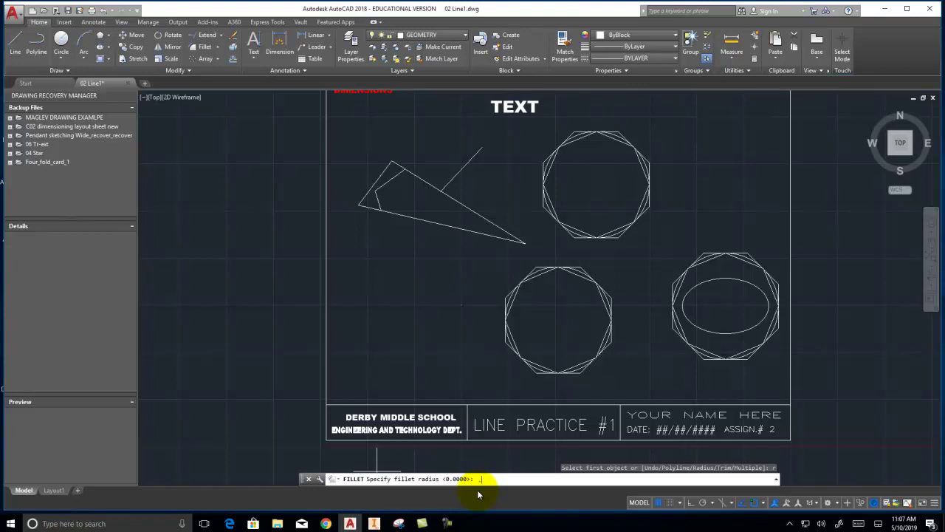
type(".25")
key("Return")
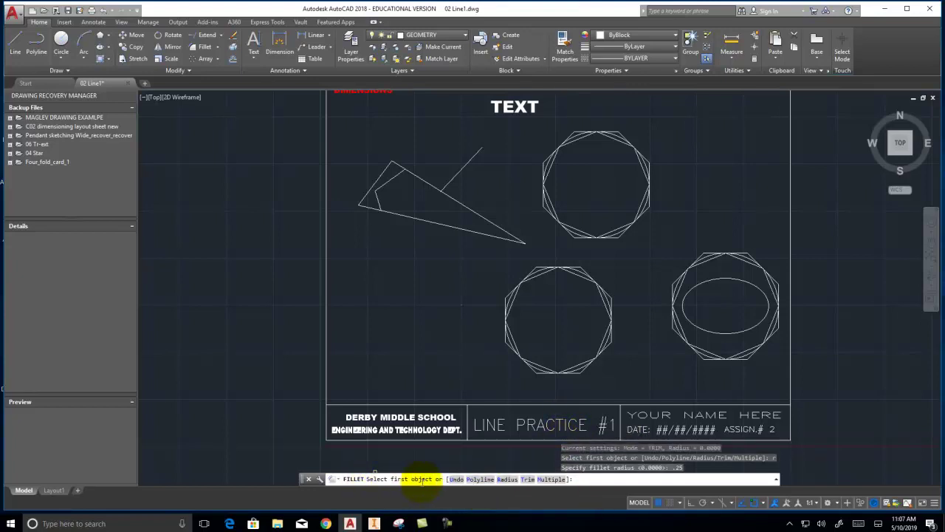
left_click(477, 234)
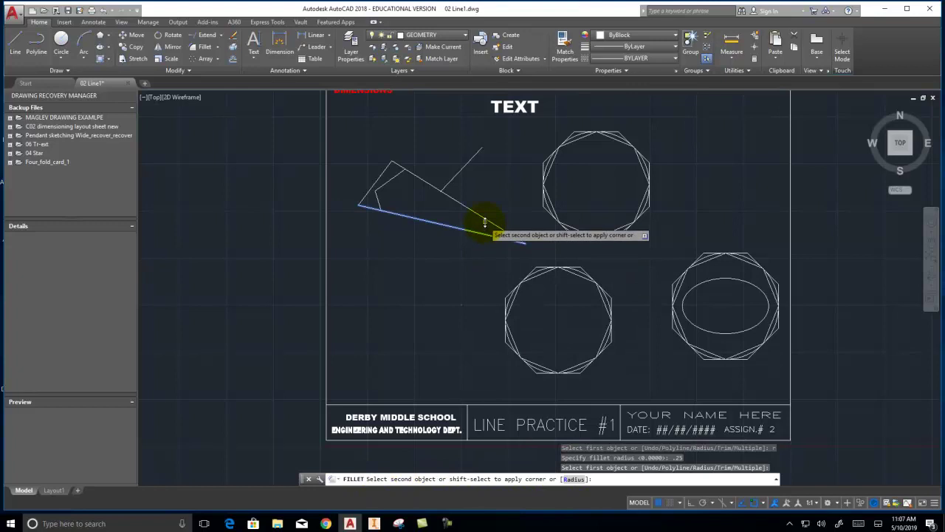
left_click(485, 220)
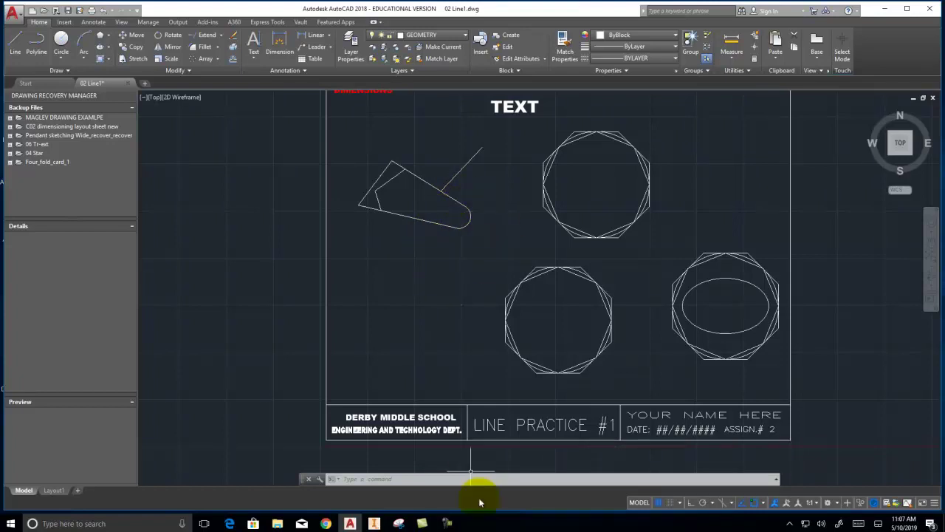
left_click(103, 10)
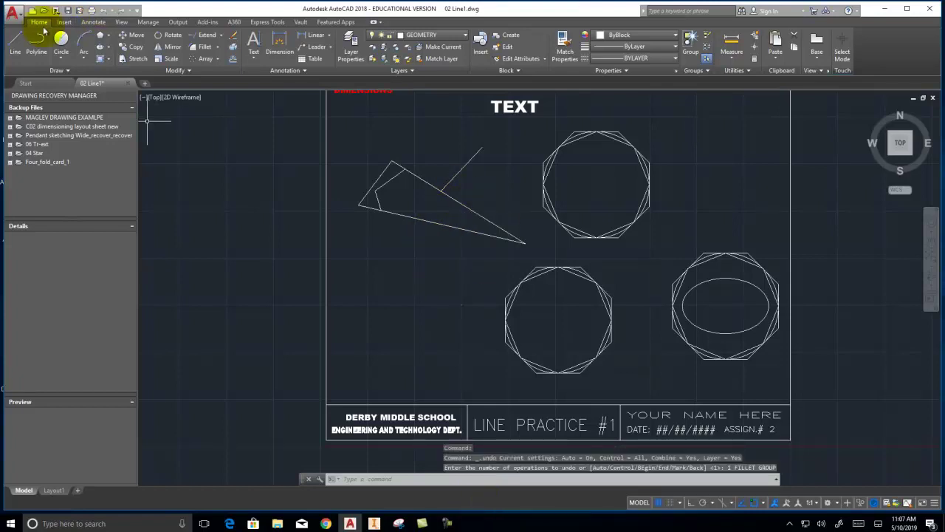
Draw a Tan, Tan, Radius circle of radius .25 tangent to the triangle's two long edges.
left_click(68, 59)
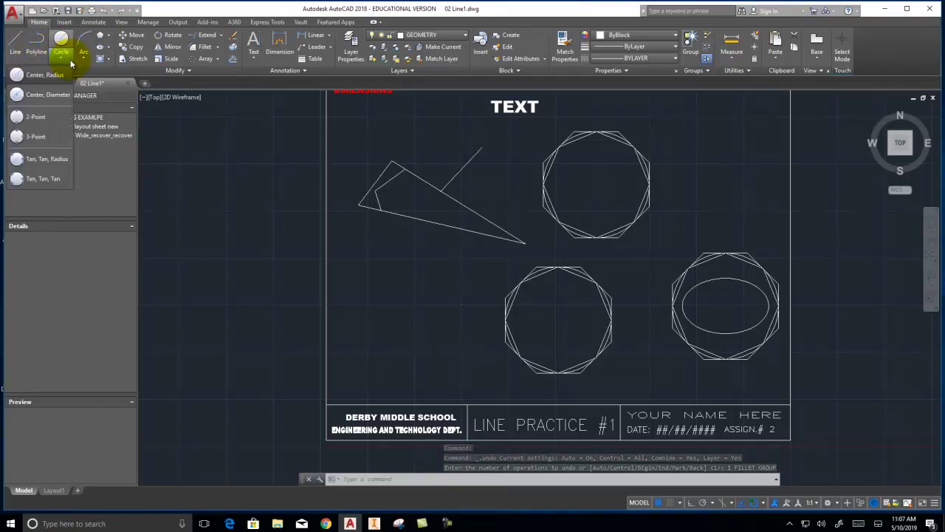
left_click(33, 159)
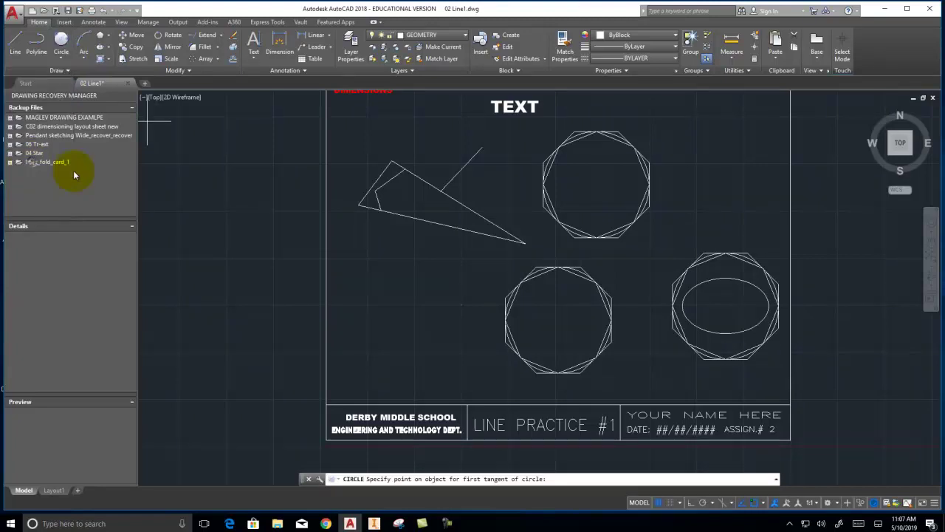
left_click(463, 234)
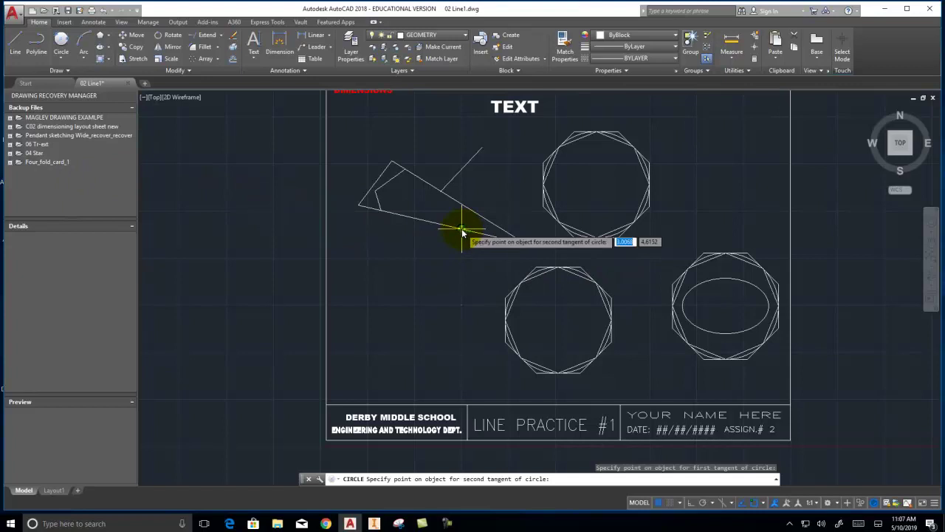
left_click(473, 217)
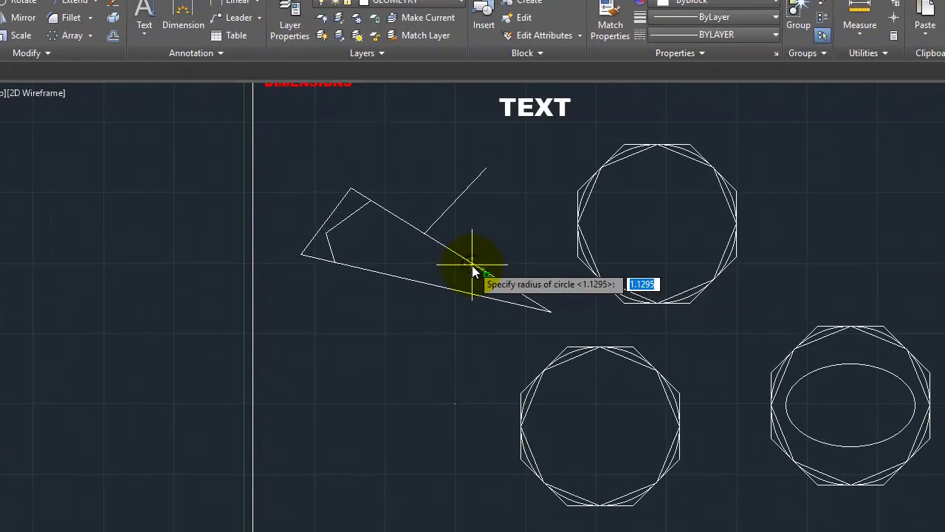
type(".25")
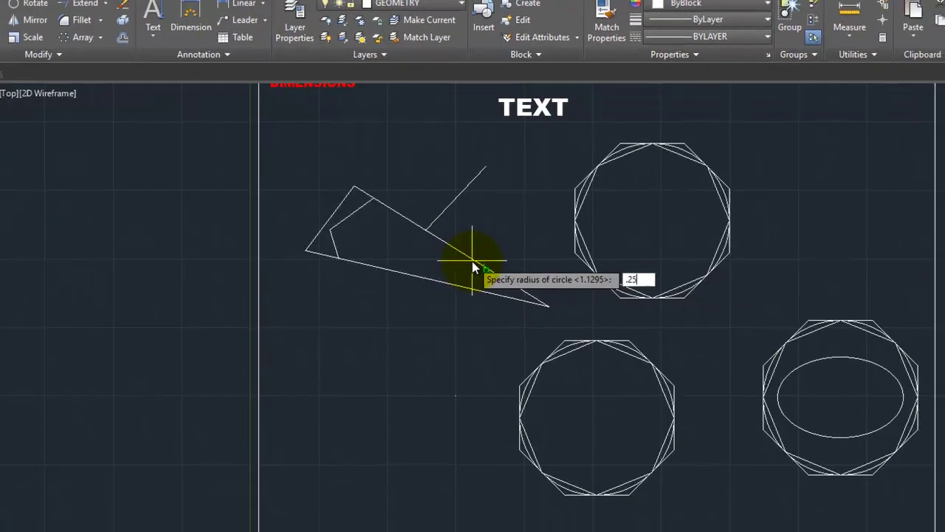
key("Return")
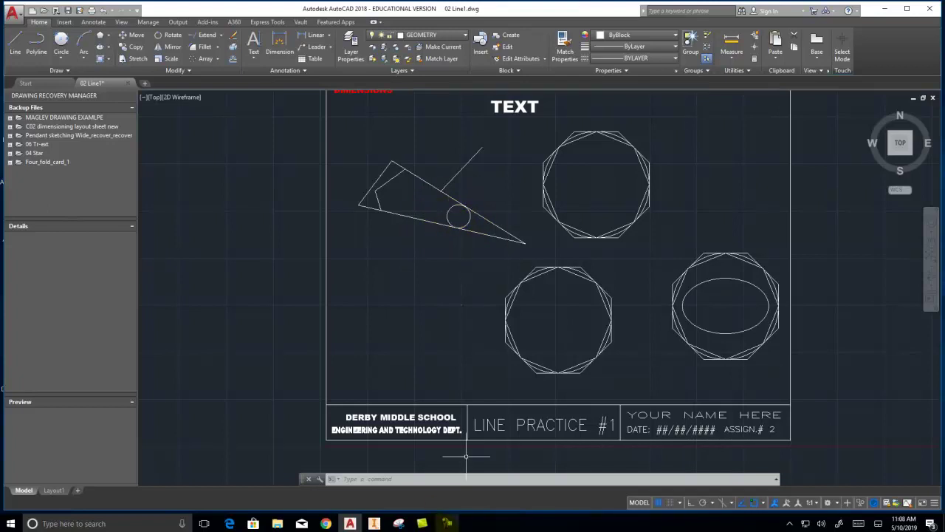
Draw a Tan, Tan, Tan circle tangent to the triangle's lower, upper and short left edges.
mouse_move(447, 523)
left_click(61, 54)
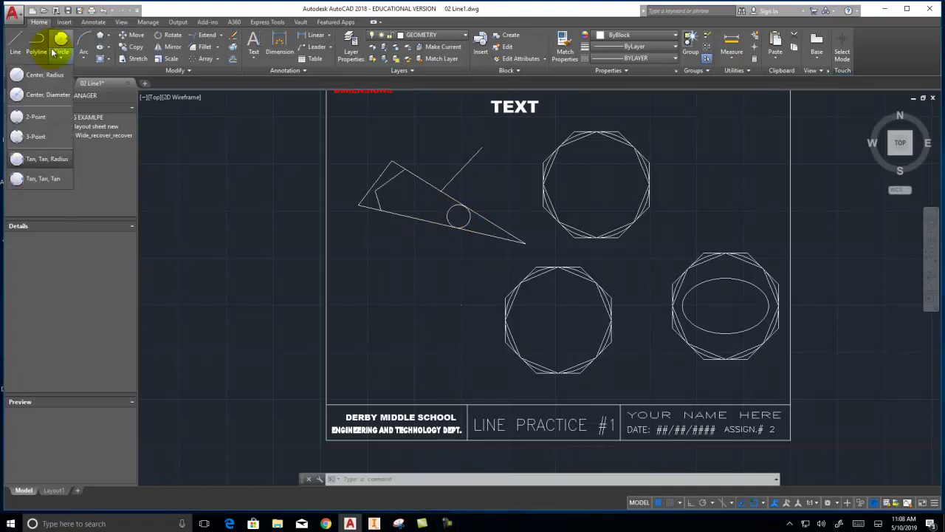
left_click(33, 179)
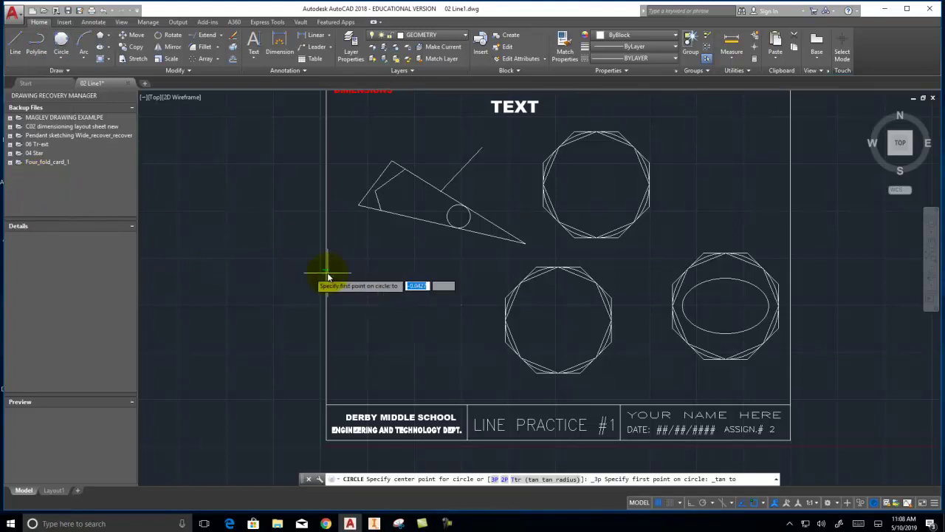
left_click(401, 217)
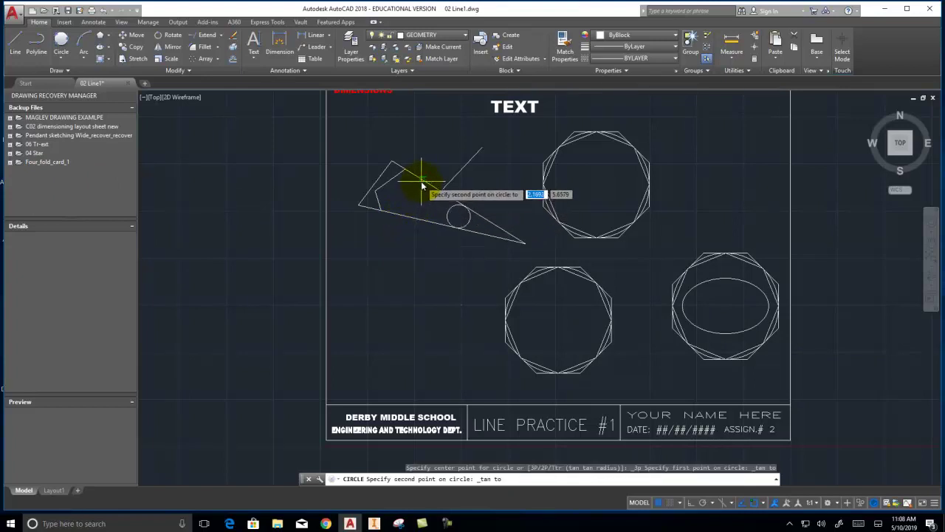
left_click(422, 183)
left_click(376, 179)
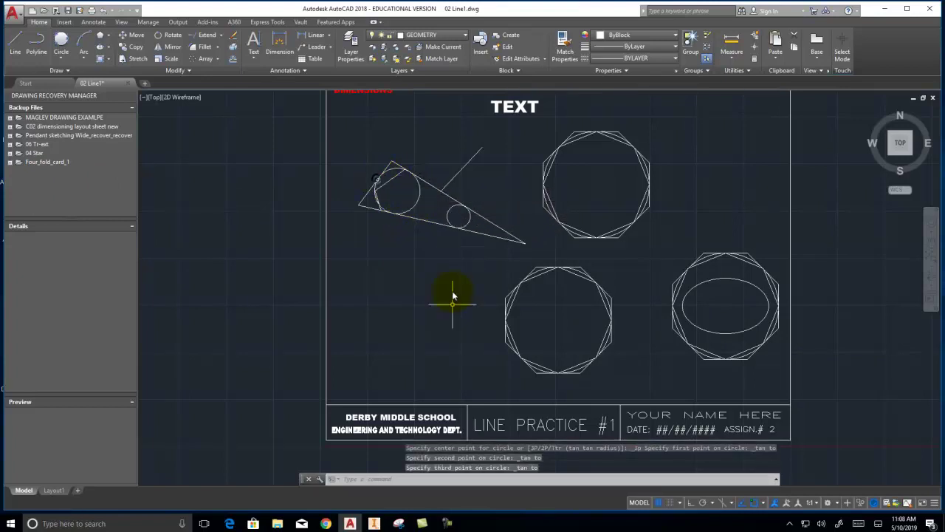
Erase the leftover object crossing the large circle inside the triangle.
left_click(384, 188)
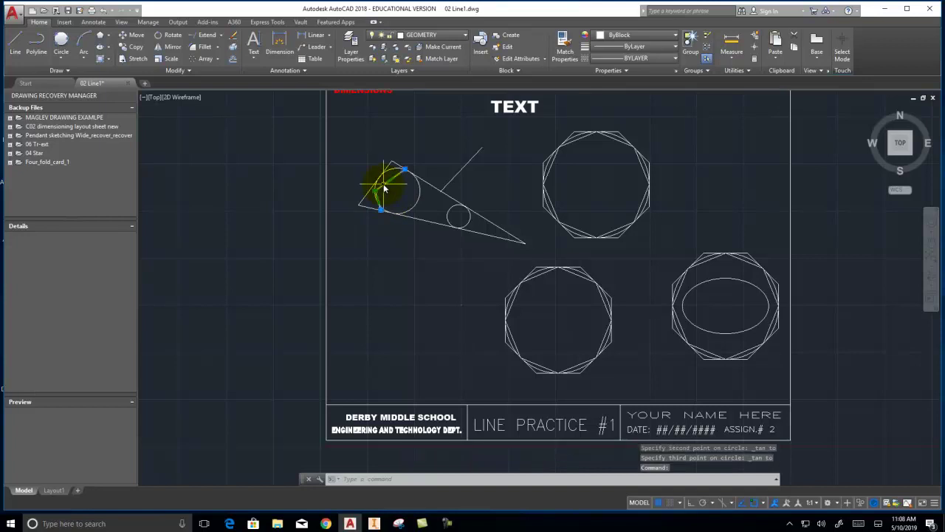
key("Delete")
scroll(375, 210, "up", 2)
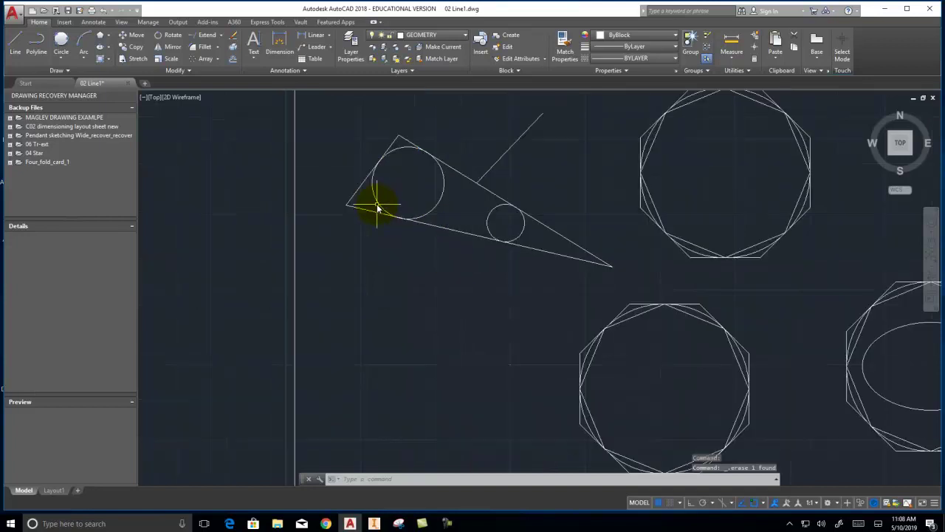
middle_click_drag(372, 232, 343, 275)
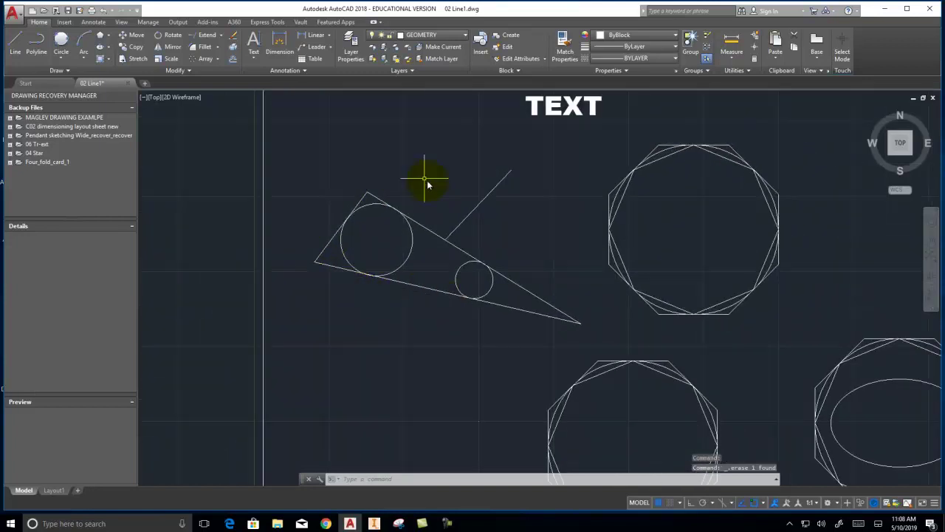
Trim the triangle's edges outside the large circle, using the triangle and circle as cutting edges.
left_click(217, 41)
left_click(210, 50)
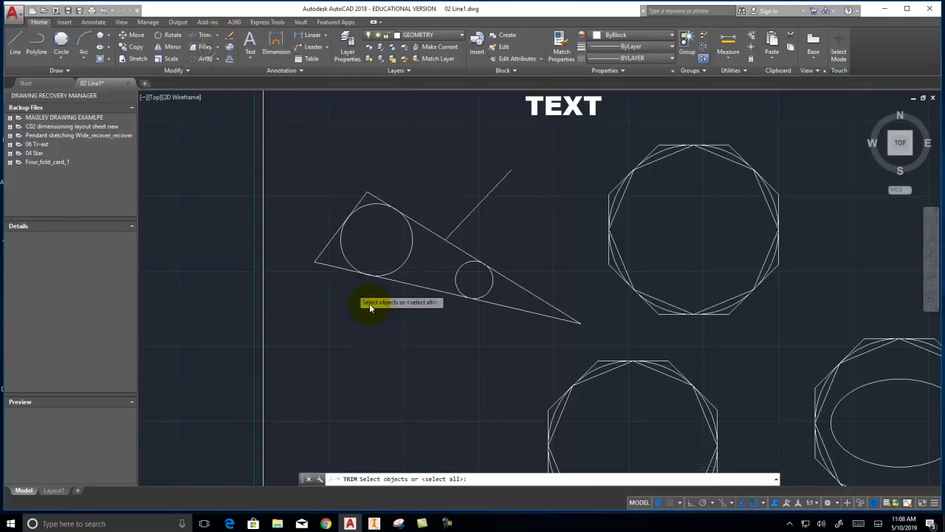
left_click(419, 329)
left_click(319, 173)
key("Return")
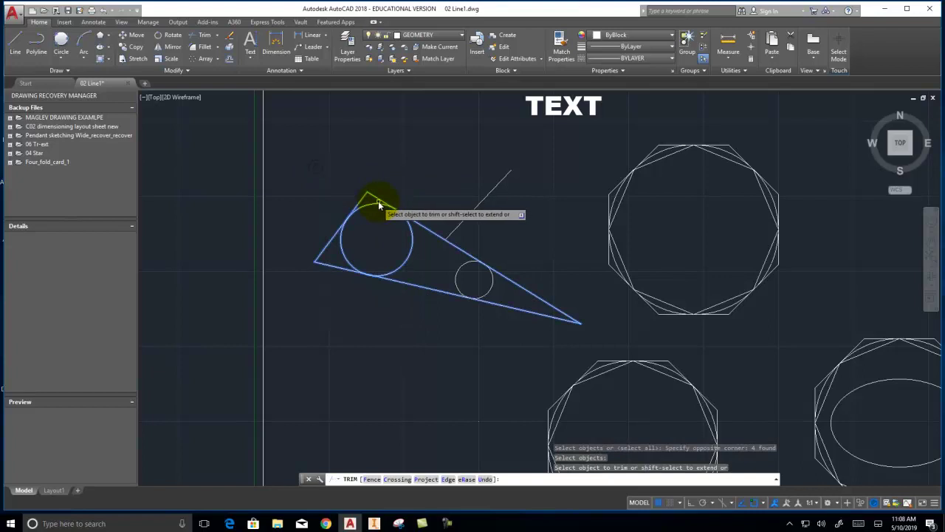
left_click_drag(359, 198, 336, 274)
left_click(320, 253)
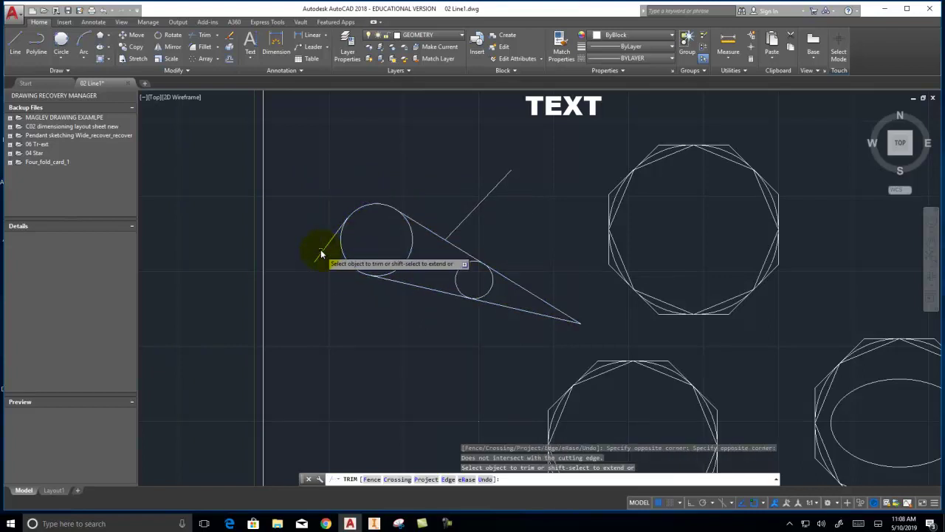
left_click(323, 252)
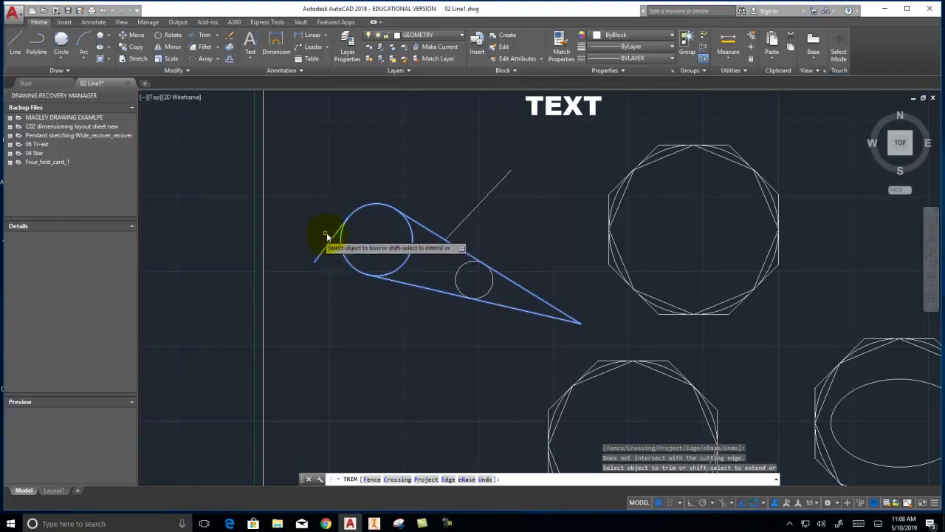
right_click(320, 209)
left_click(339, 213)
Erase the leftover piece of the triangle's short left edge beside the large circle.
left_click(334, 281)
left_click(326, 249)
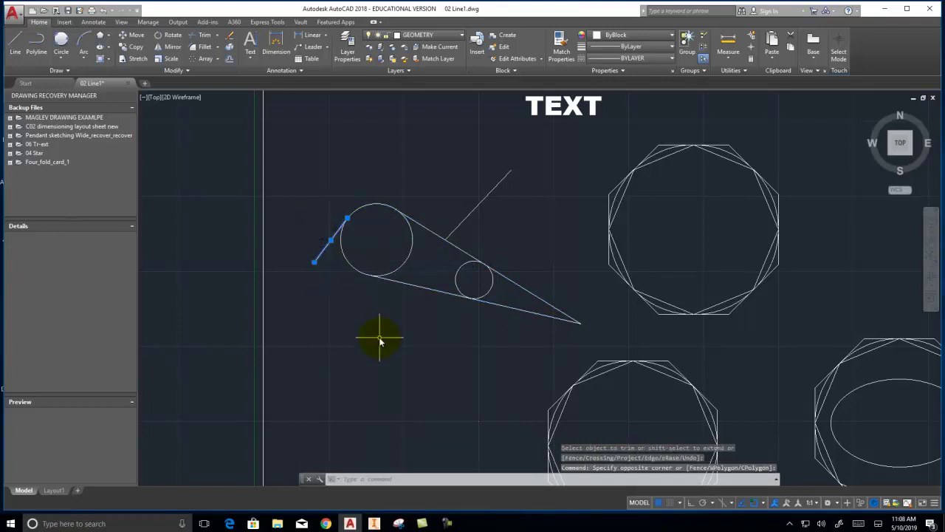
key("Delete")
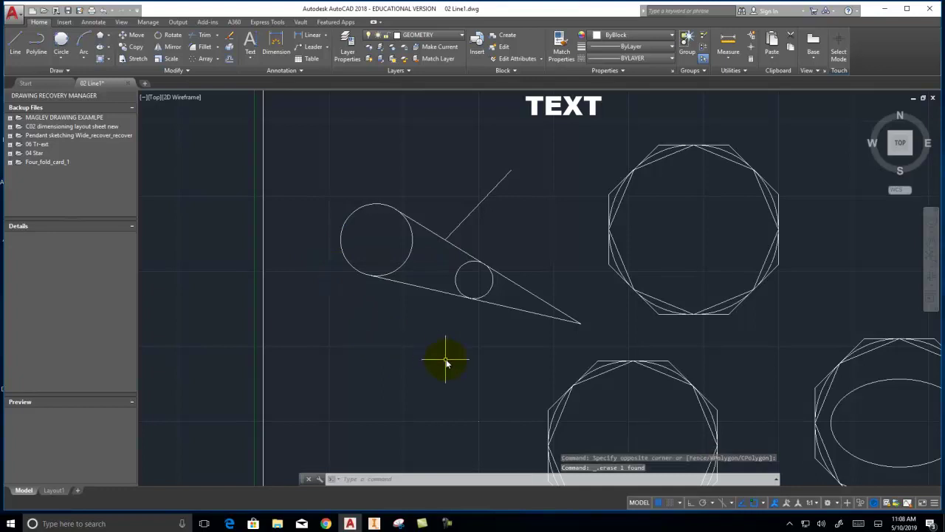
Trim the triangle's two long edges beyond the small circle to remove the sharp tip.
left_click(196, 34)
left_click(489, 294)
key("Return")
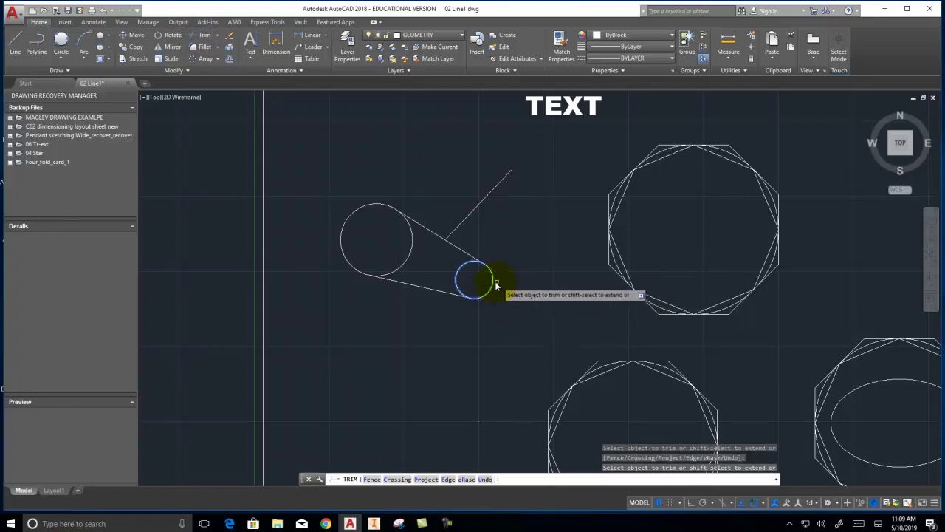
right_click(551, 302)
left_click(569, 312)
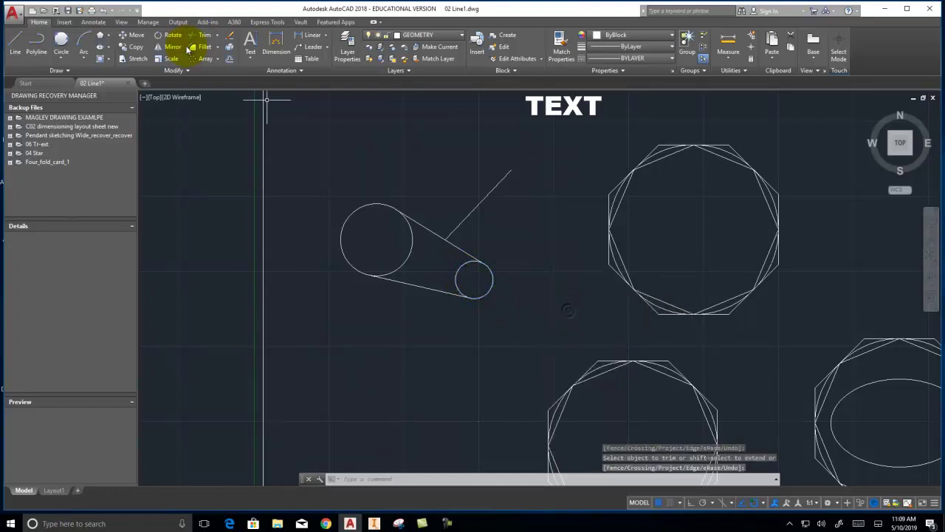
Trim the inner arcs of the large and small circles between the two tangent edges to leave a closed rounded outline.
left_click(195, 37)
left_click(513, 316)
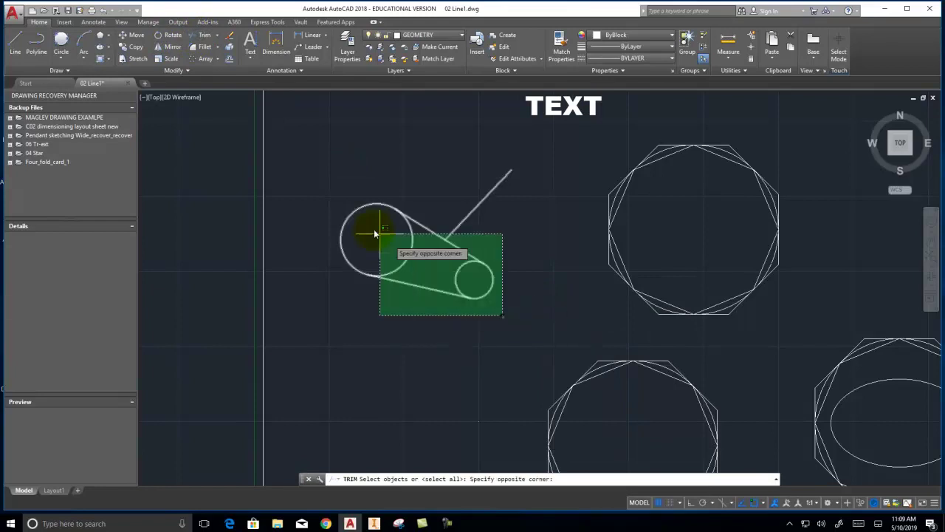
left_click(328, 171)
key("Return")
left_click(410, 244)
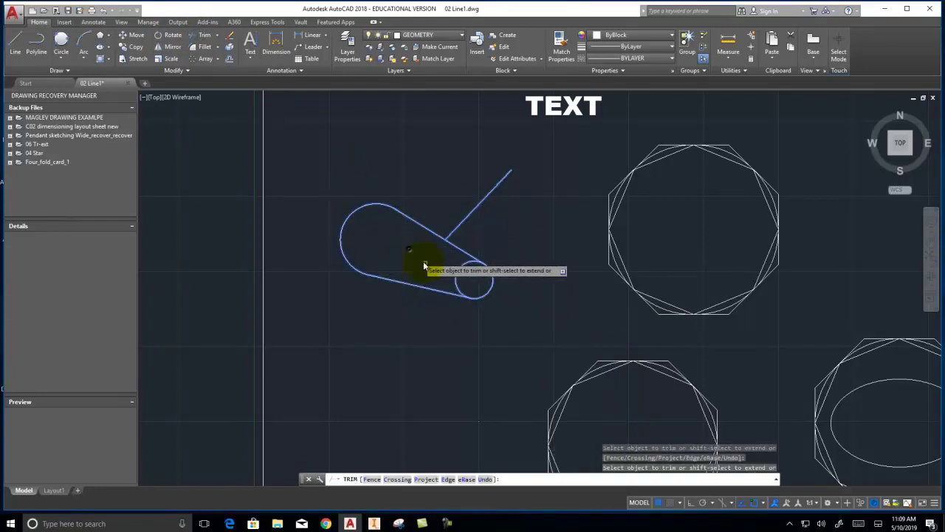
left_click(457, 280)
right_click(446, 267)
left_click(473, 275)
Erase the loose diagonal line touching the upper edge of the rounded shape.
left_click(476, 217)
left_click(444, 196)
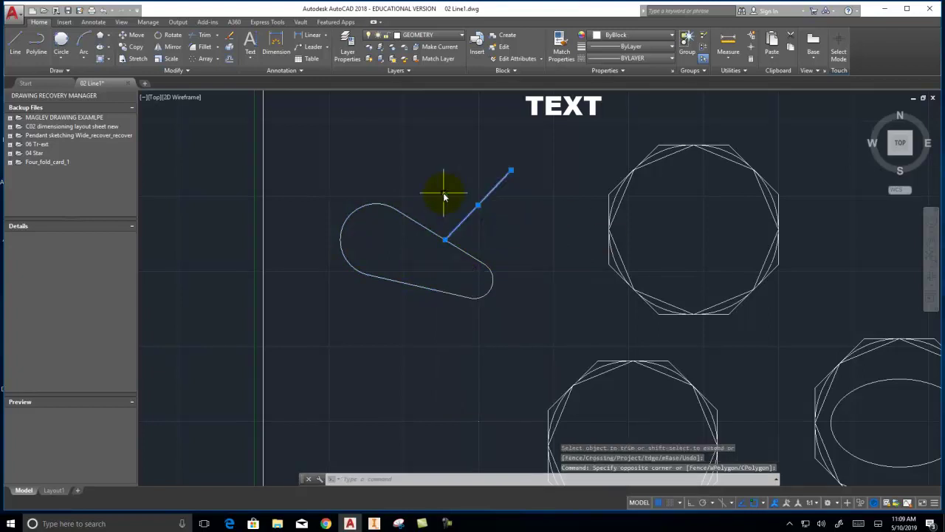
key("Delete")
scroll(441, 206, "down", 4)
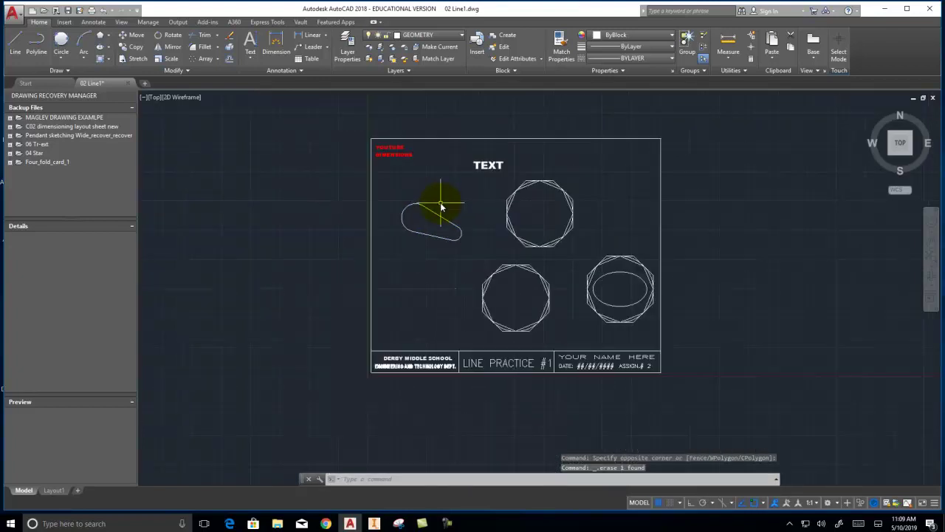